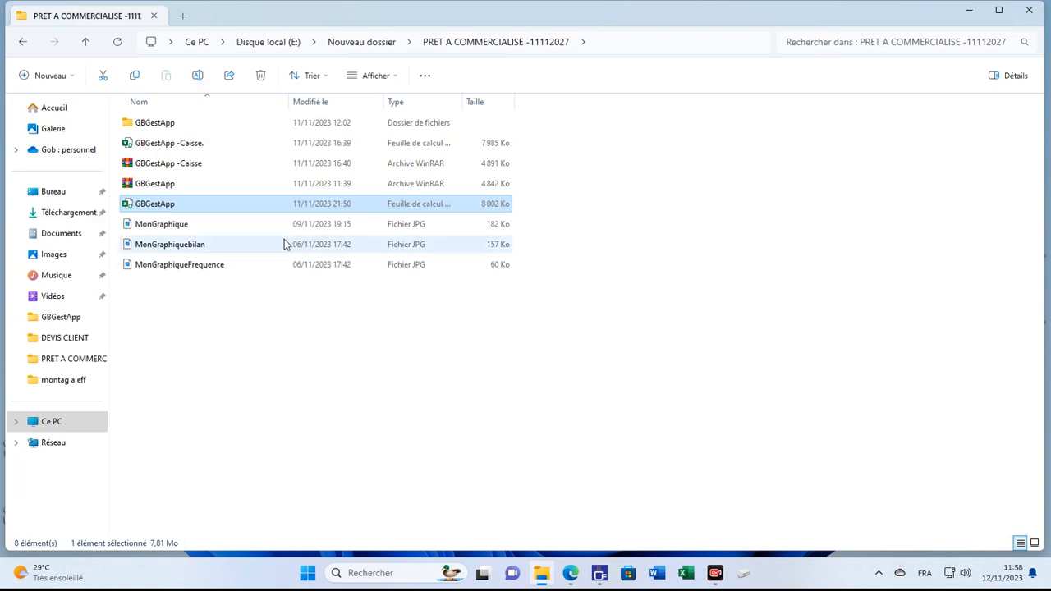
Step: Open the GBGestApp workbook from the PRET A COMMERCIALISE folder and dismiss its welcome message
{"action": "double_click", "coordinate": [204, 207]}
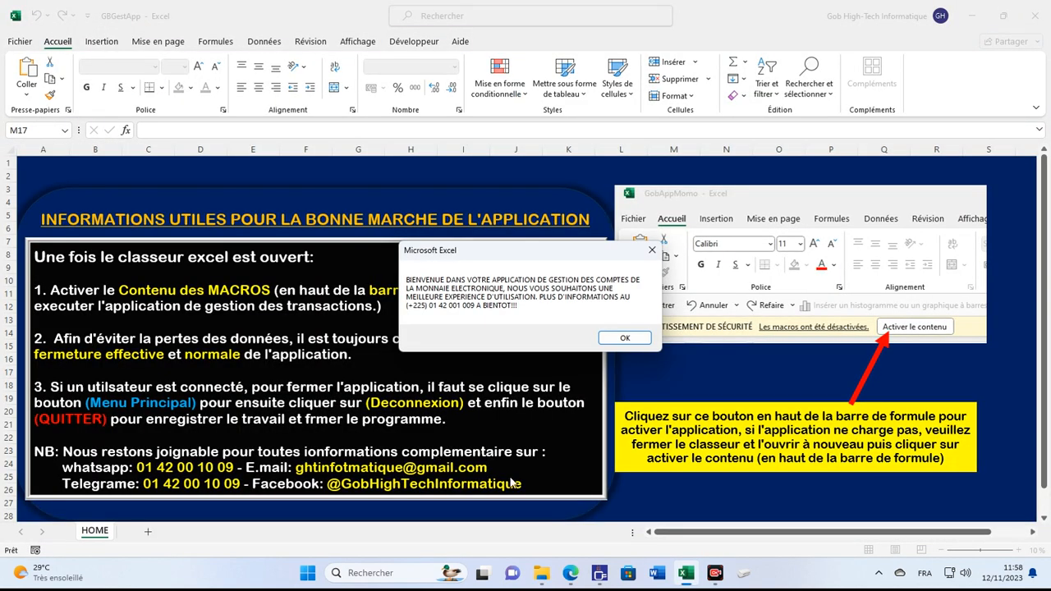
{"action": "left_click", "coordinate": [624, 338]}
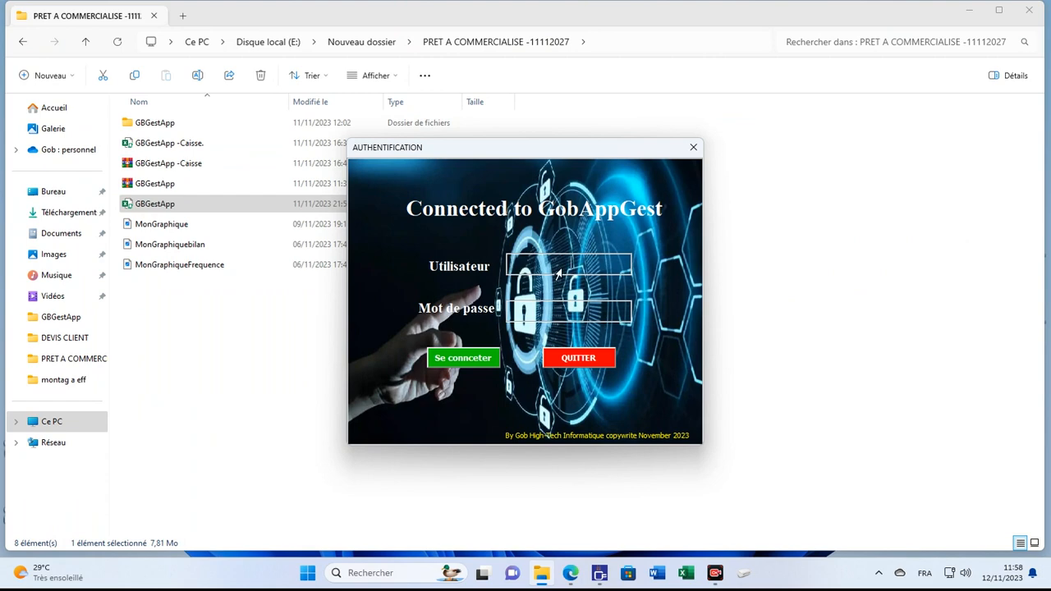
Step: Minimize File Explorer and sign in to GobAppGest with the username and password
{"action": "left_click", "coordinate": [968, 12]}
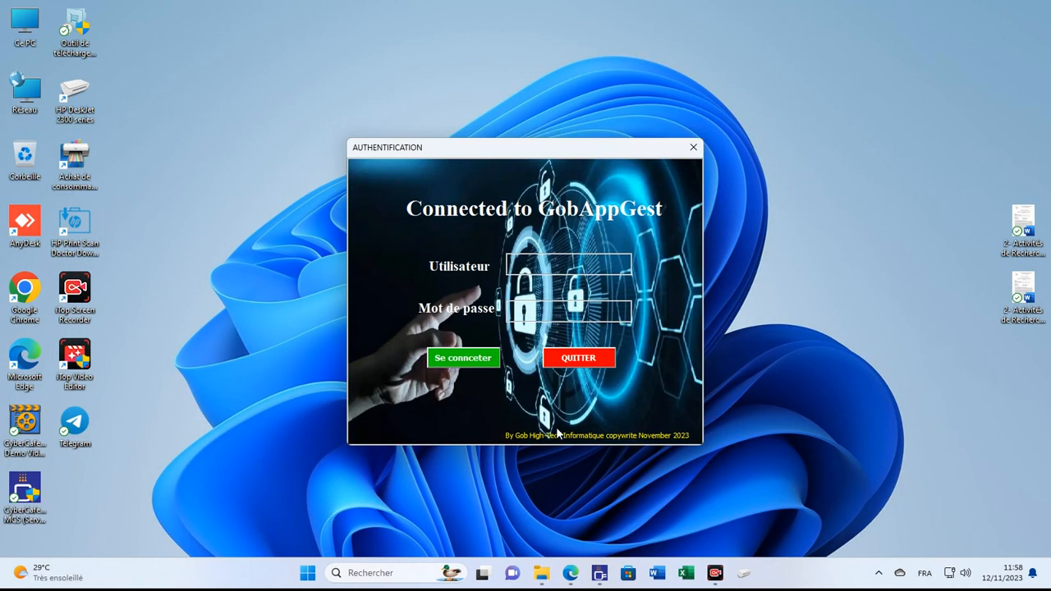
{"action": "type", "text": "BRUNO***********"}
{"action": "key", "text": "Tab"}
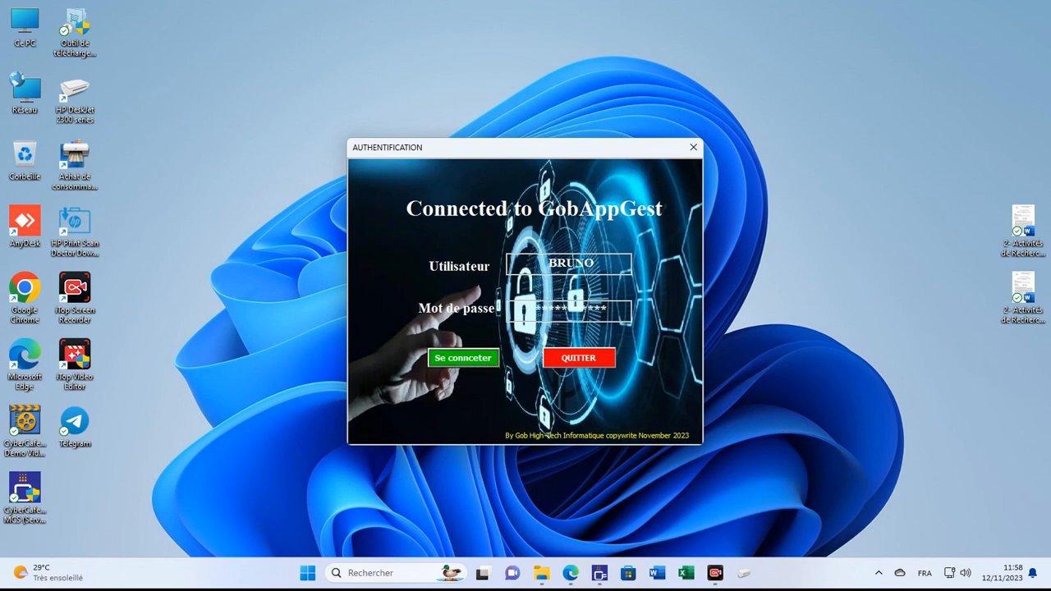
{"action": "key", "text": "Return"}
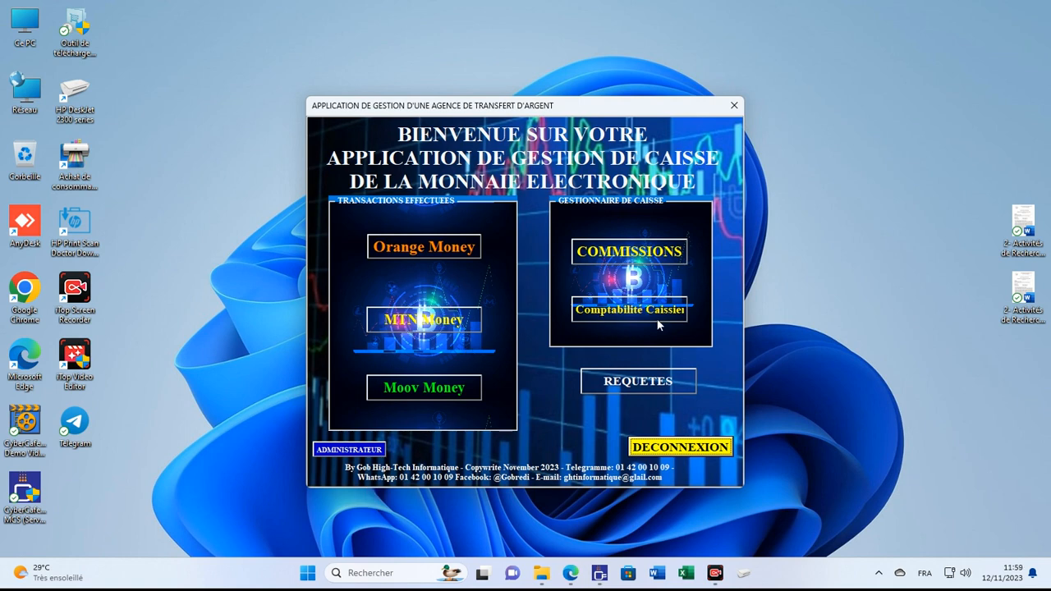
{"action": "left_click", "coordinate": [613, 312]}
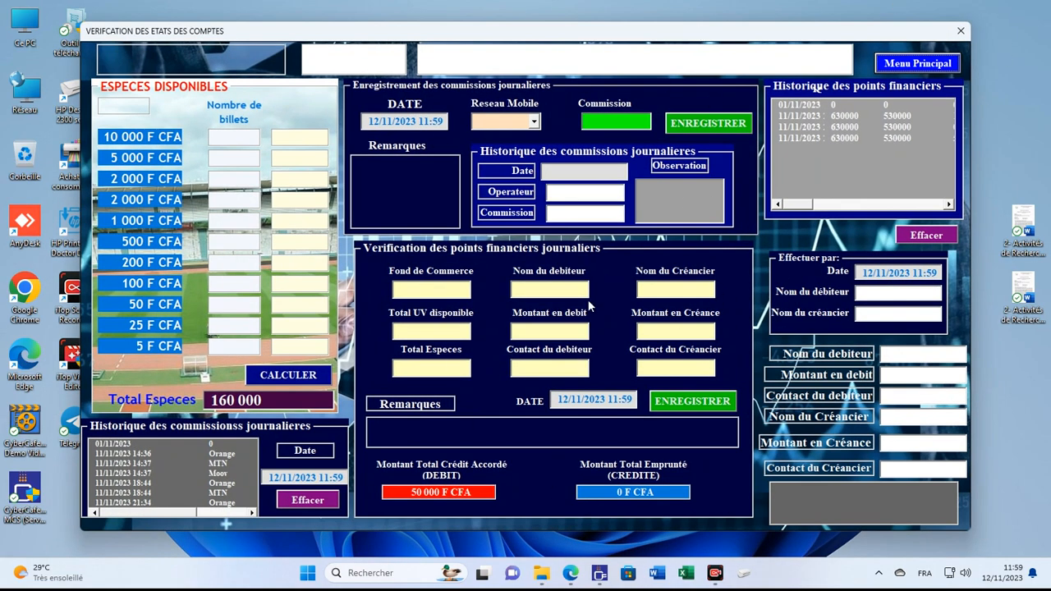
{"action": "left_click", "coordinate": [891, 60]}
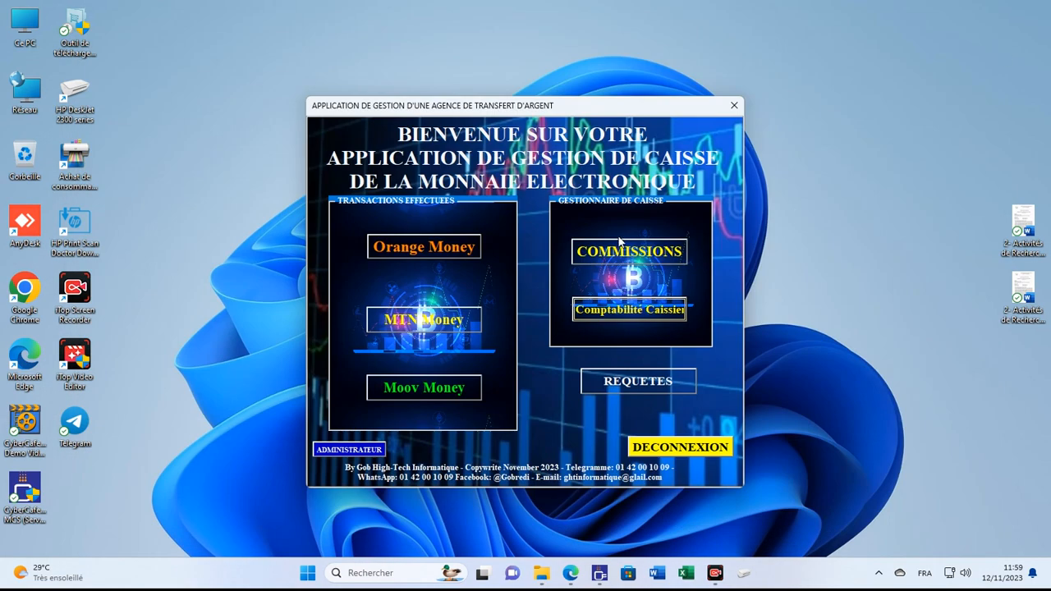
{"action": "left_click", "coordinate": [634, 381]}
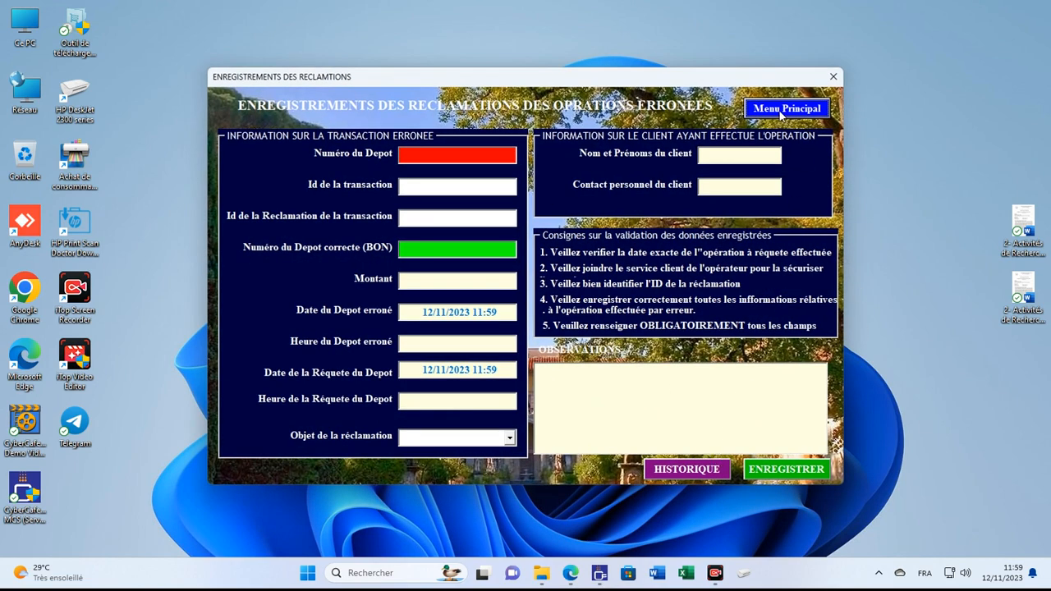
{"action": "left_click", "coordinate": [682, 472]}
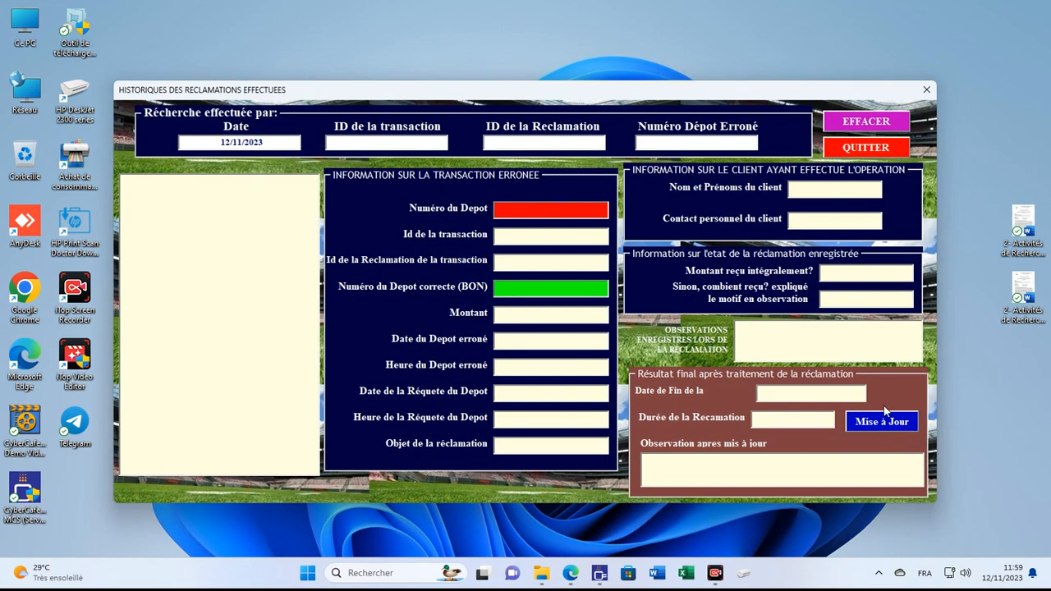
{"action": "left_click", "coordinate": [879, 422]}
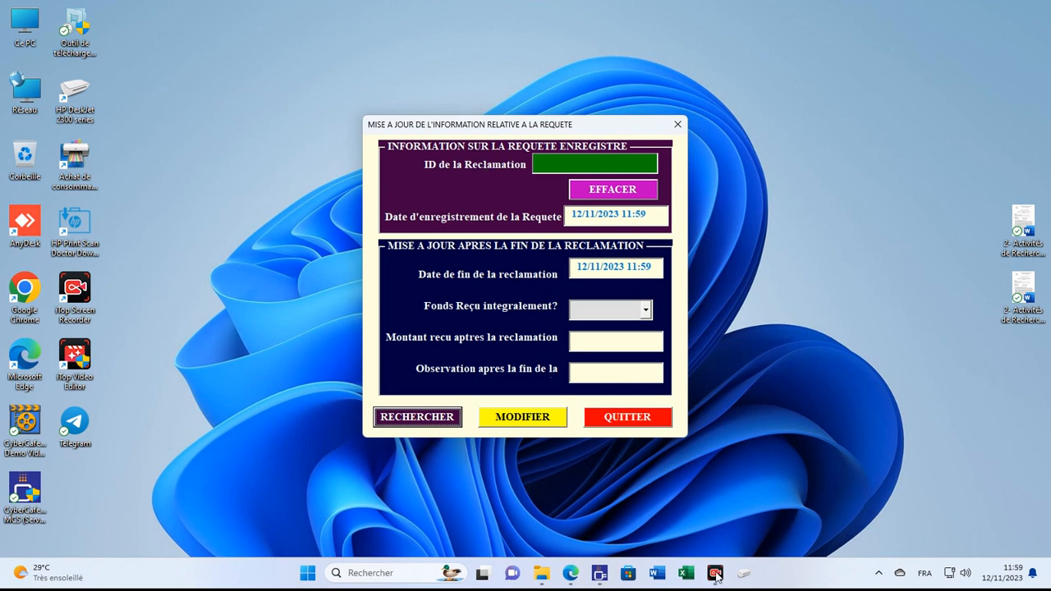
{"action": "left_click", "coordinate": [637, 423]}
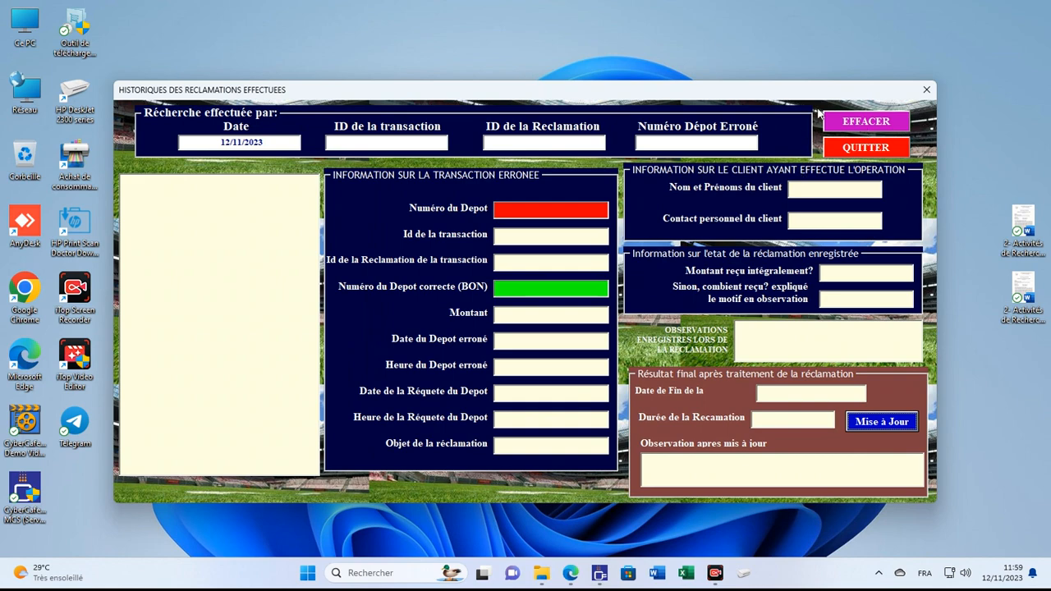
{"action": "left_click", "coordinate": [846, 146]}
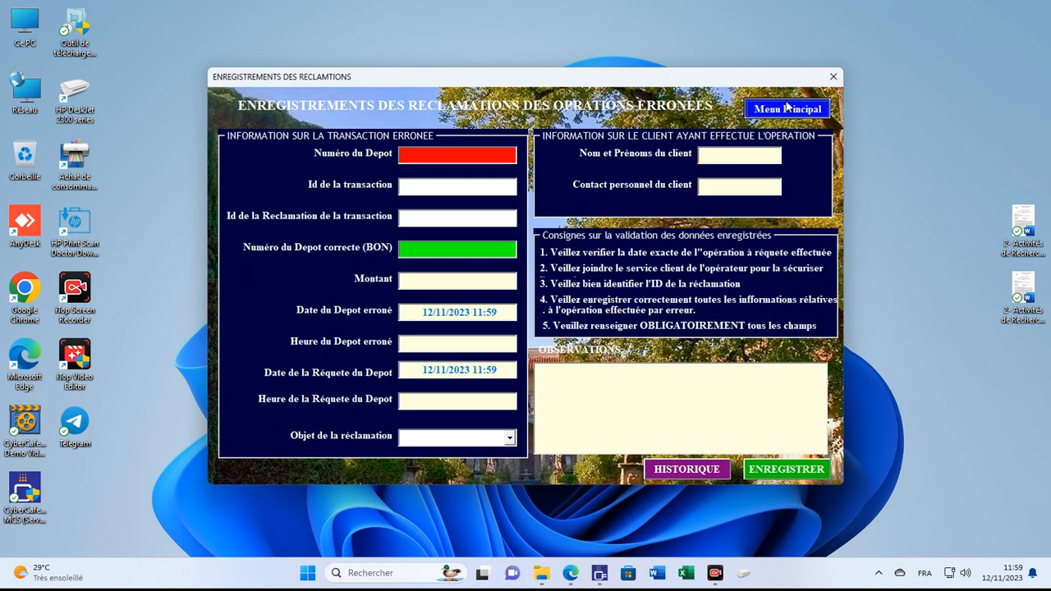
{"action": "left_click", "coordinate": [787, 108]}
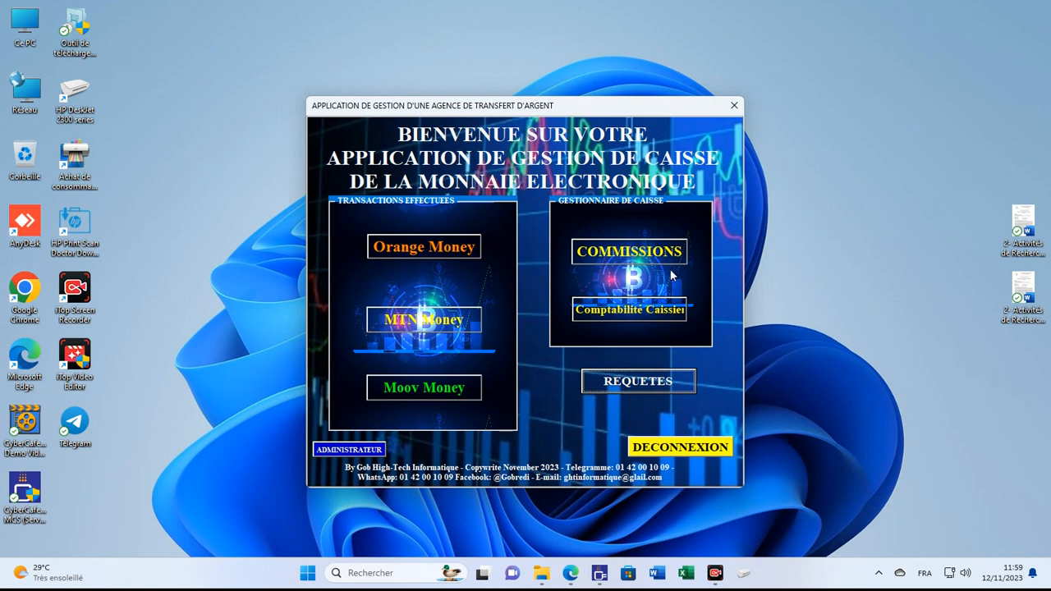
Step: Browse the Orange Money, MTN Money and Moov Money forms, ending on Orange Money
{"action": "left_click", "coordinate": [392, 241]}
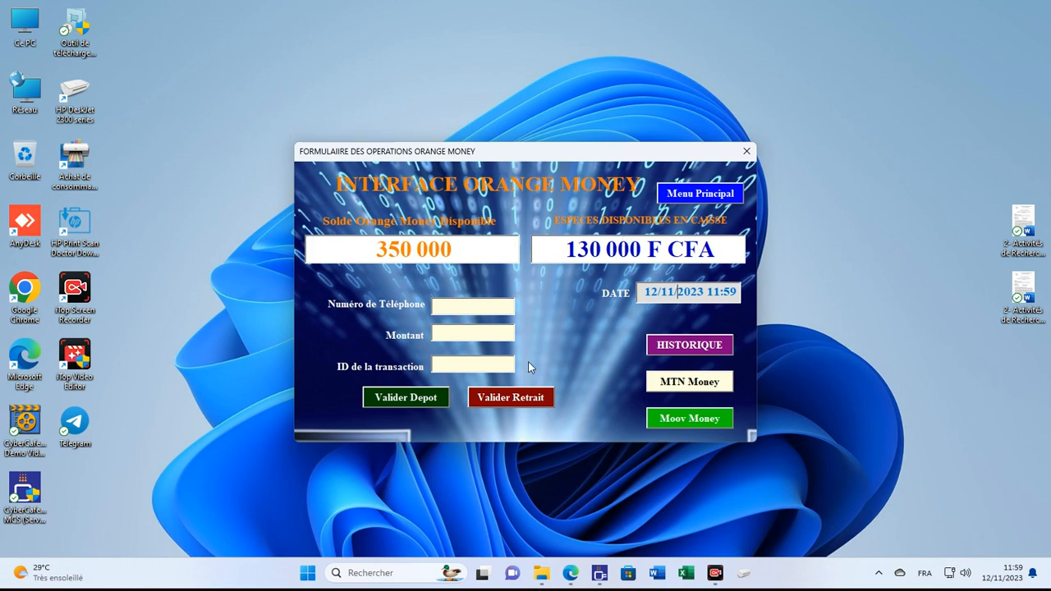
{"action": "left_click", "coordinate": [694, 381]}
{"action": "left_click", "coordinate": [687, 413]}
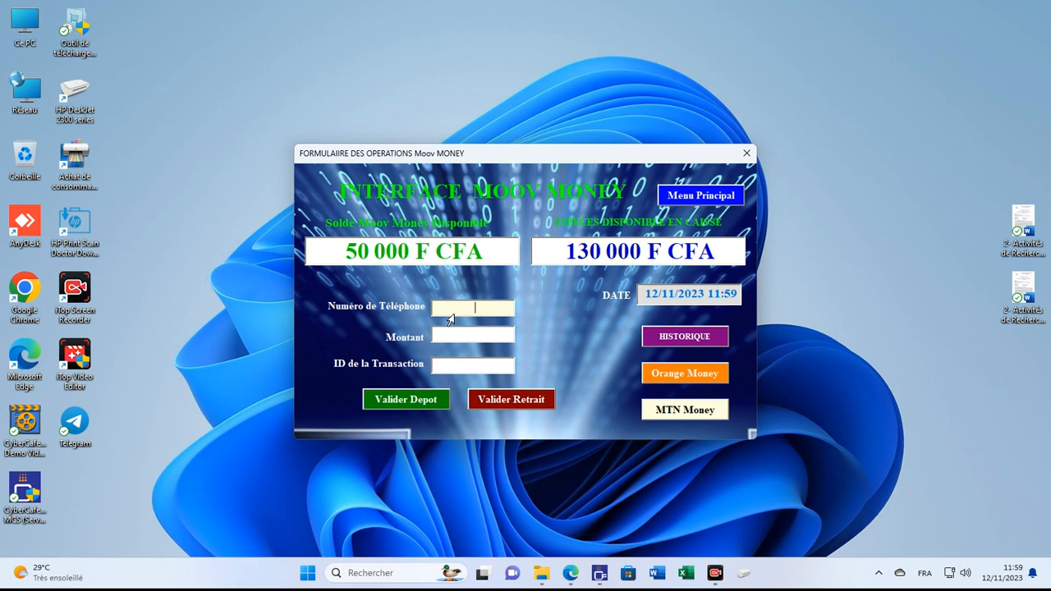
{"action": "left_click", "coordinate": [686, 373]}
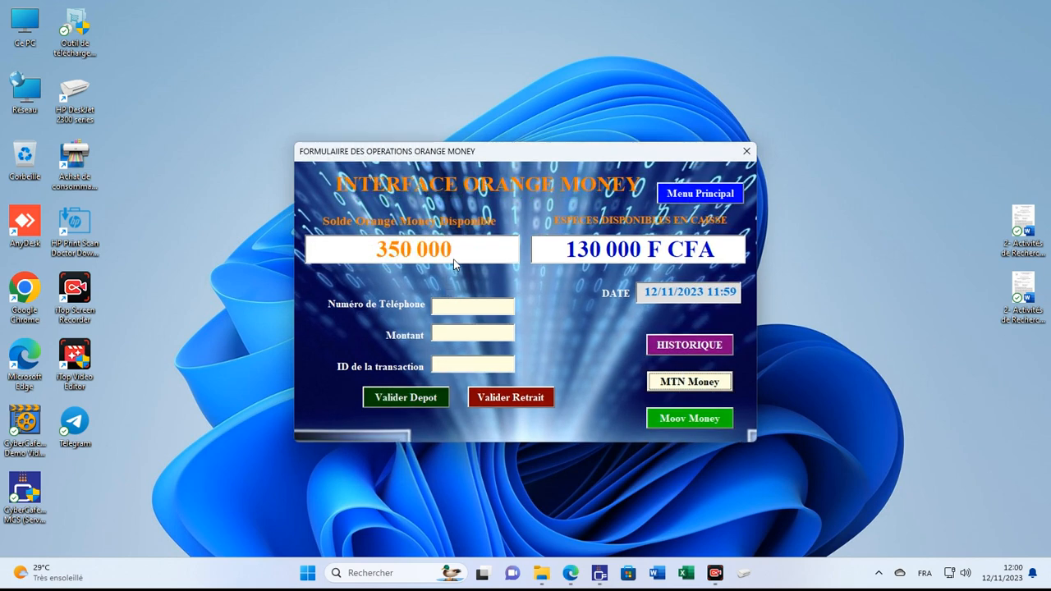
Step: Record a 50000 Orange Money deposit with the customer's phone number and transaction ID, then stamp the date
{"action": "left_click", "coordinate": [458, 307]}
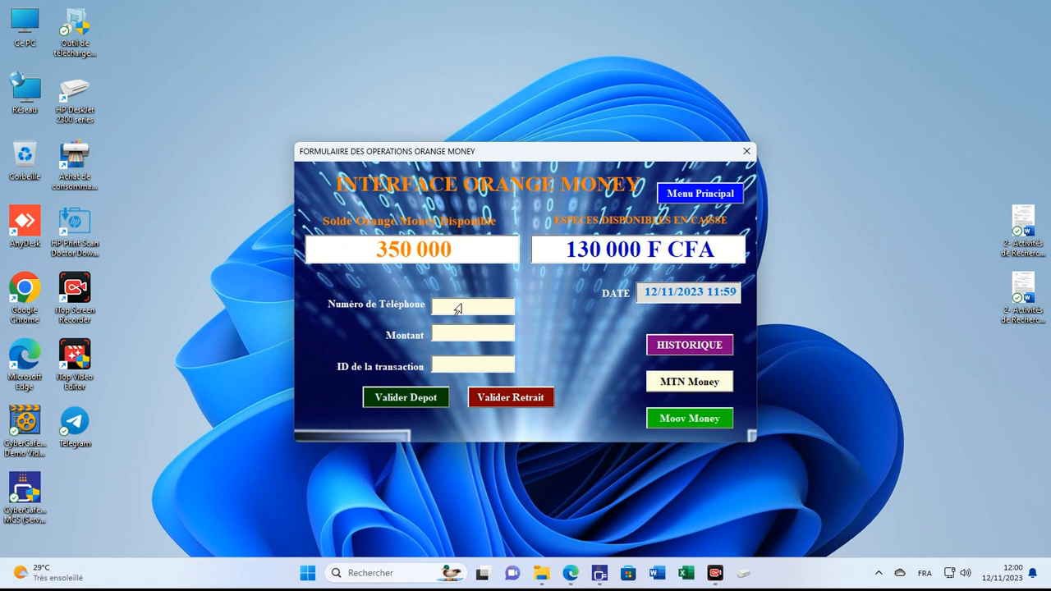
{"action": "type", "text": "07070707"}
{"action": "type", "text": "07"}
{"action": "type", "text": "5000"}
{"action": "type", "text": "0"}
{"action": "key", "text": "Tab"}
{"action": "type", "text": "ID00000"}
{"action": "type", "text": "0000000000"}
{"action": "type", "text": "1"}
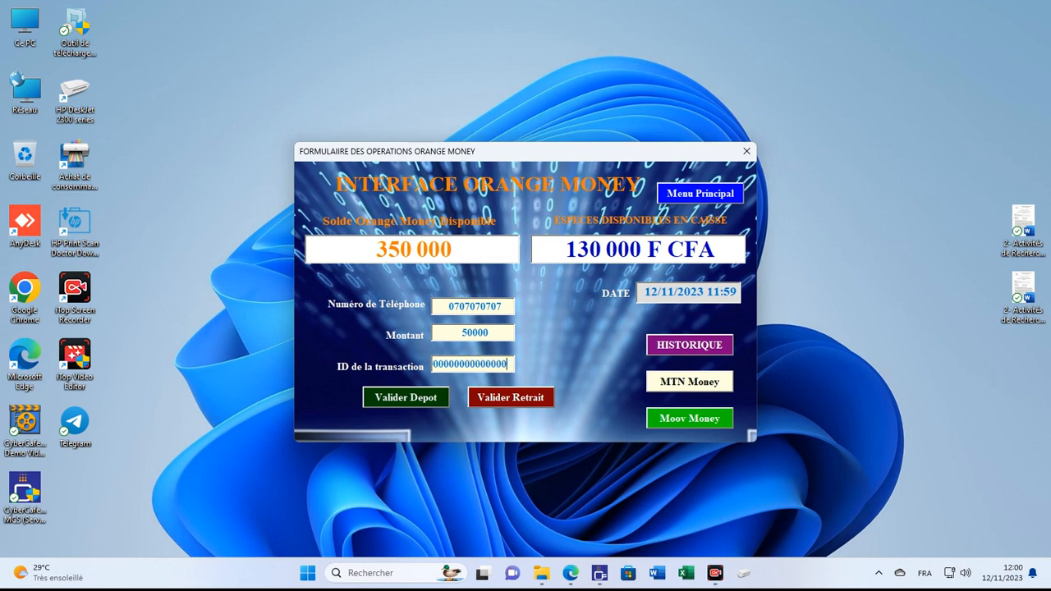
{"action": "left_click", "coordinate": [386, 398]}
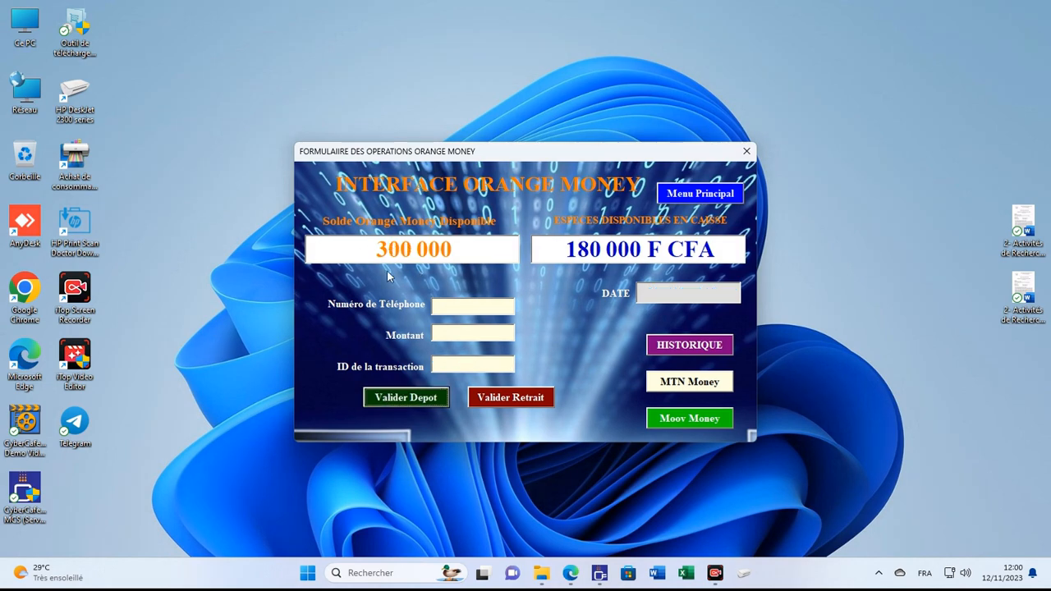
{"action": "left_click", "coordinate": [697, 296]}
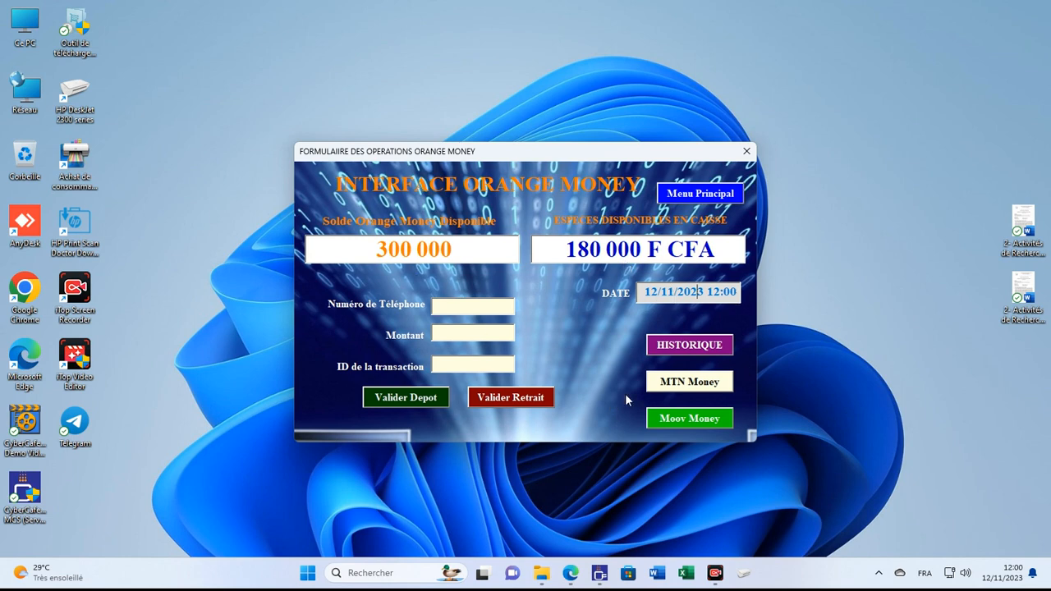
Step: Record an 80000 MTN Money withdrawal with the customer's phone number and transaction ID, then stamp the date
{"action": "left_click", "coordinate": [657, 386]}
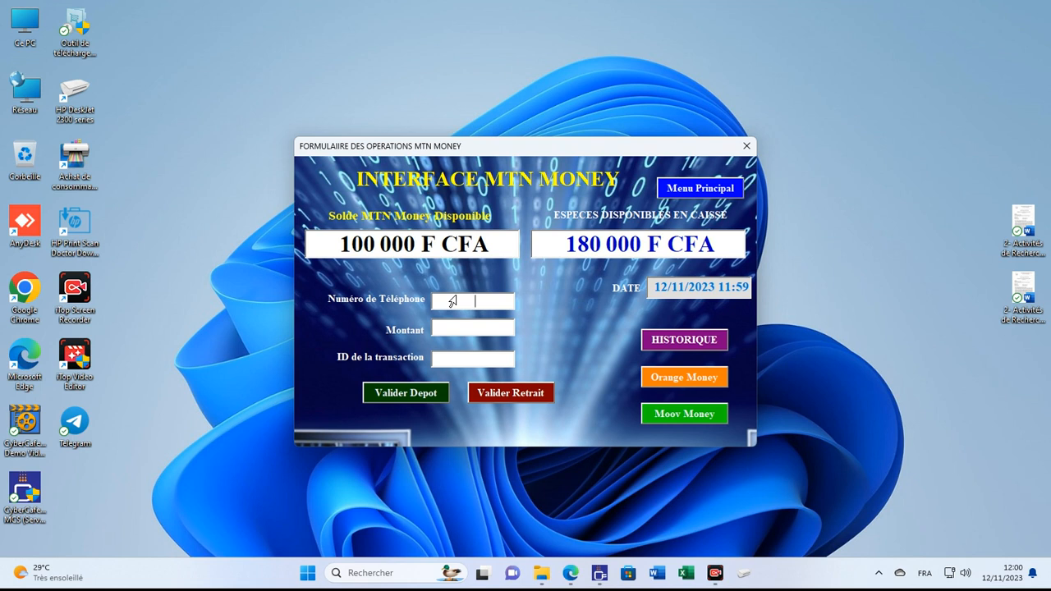
{"action": "type", "text": "05050505"}
{"action": "type", "text": "05"}
{"action": "type", "text": "8000000"}
{"action": "key", "text": "BackSpace"}
{"action": "key", "text": "BackSpace"}
{"action": "type", "text": "9800000000"}
{"action": "key", "text": "BackSpace"}
{"action": "type", "text": "1"}
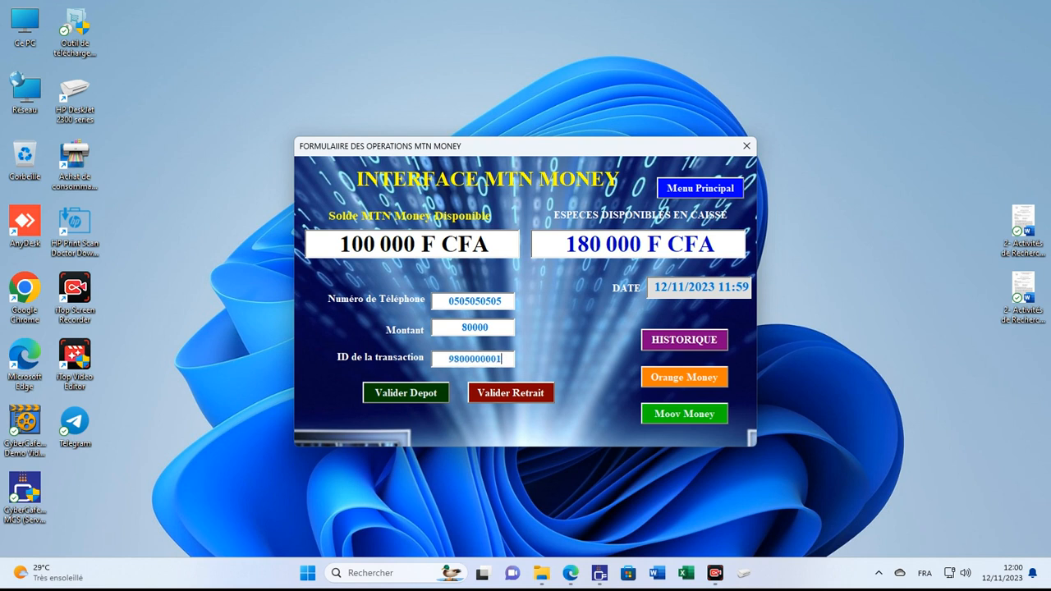
{"action": "left_click", "coordinate": [514, 395]}
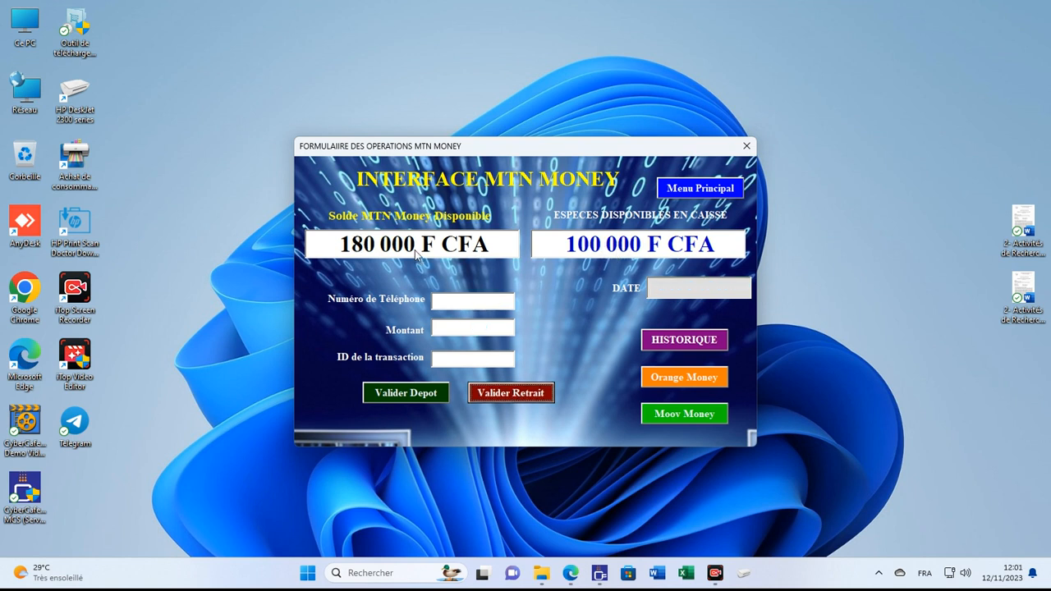
{"action": "left_click", "coordinate": [711, 295]}
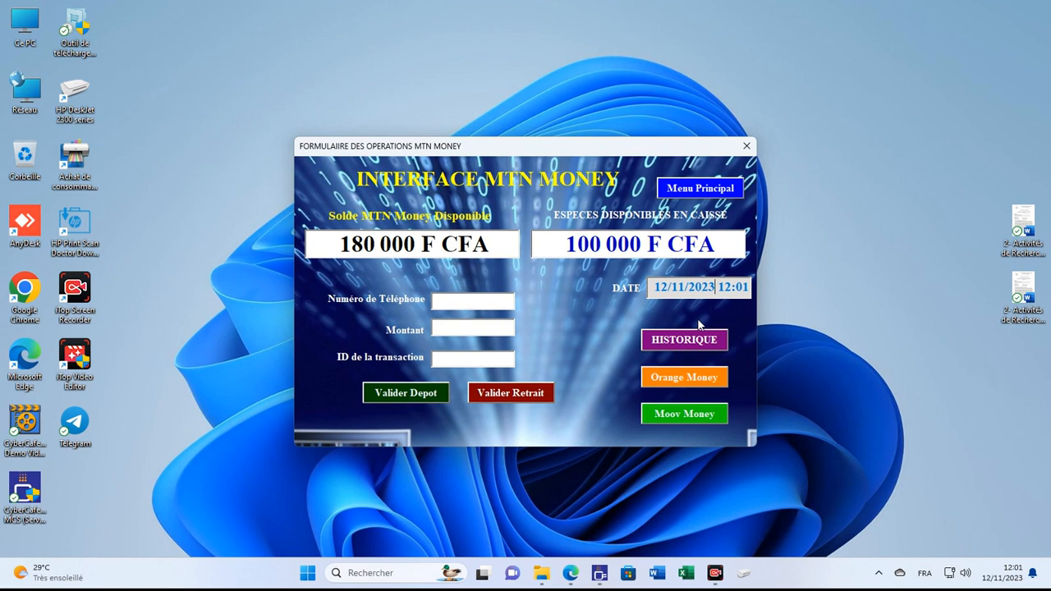
Step: On the Moov Money form, enter the phone, 50000 amount and transaction ID, clearing the outdated date
{"action": "left_click", "coordinate": [684, 418]}
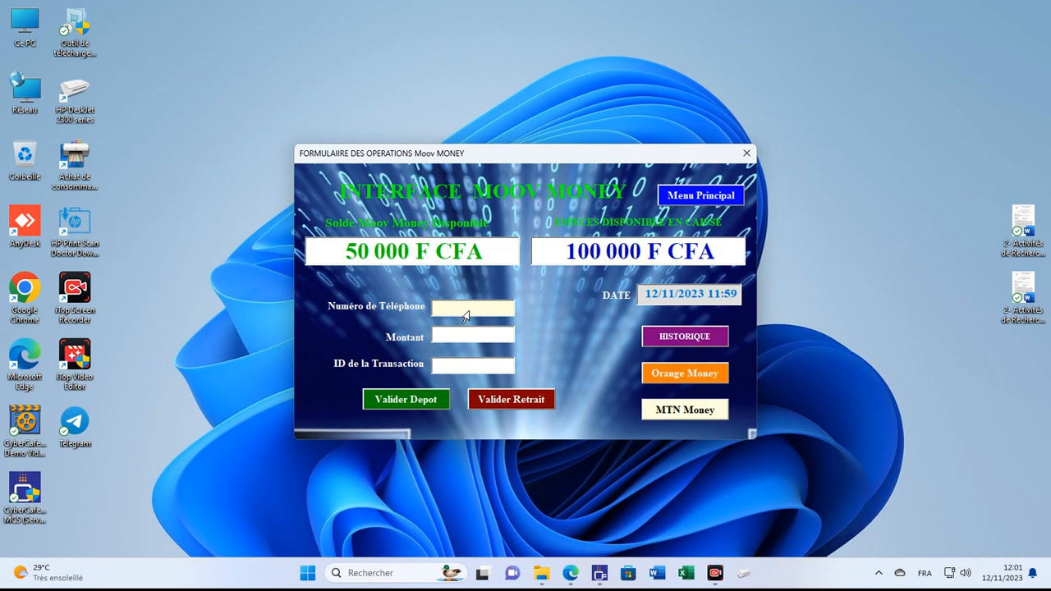
{"action": "type", "text": "0"}
{"action": "type", "text": "1010101"}
{"action": "type", "text": "50000"}
{"action": "type", "text": "980"}
{"action": "type", "text": "0000000000"}
{"action": "type", "text": "1"}
{"action": "left_click_drag", "start_coordinate": [640, 294], "coordinate": [735, 294]}
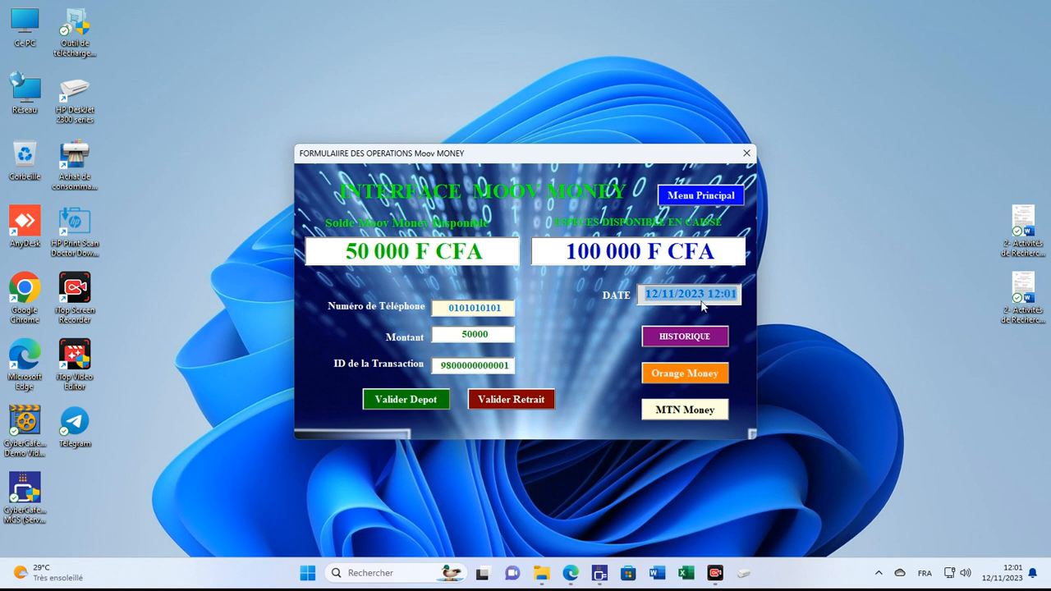
{"action": "key", "text": "BackSpace"}
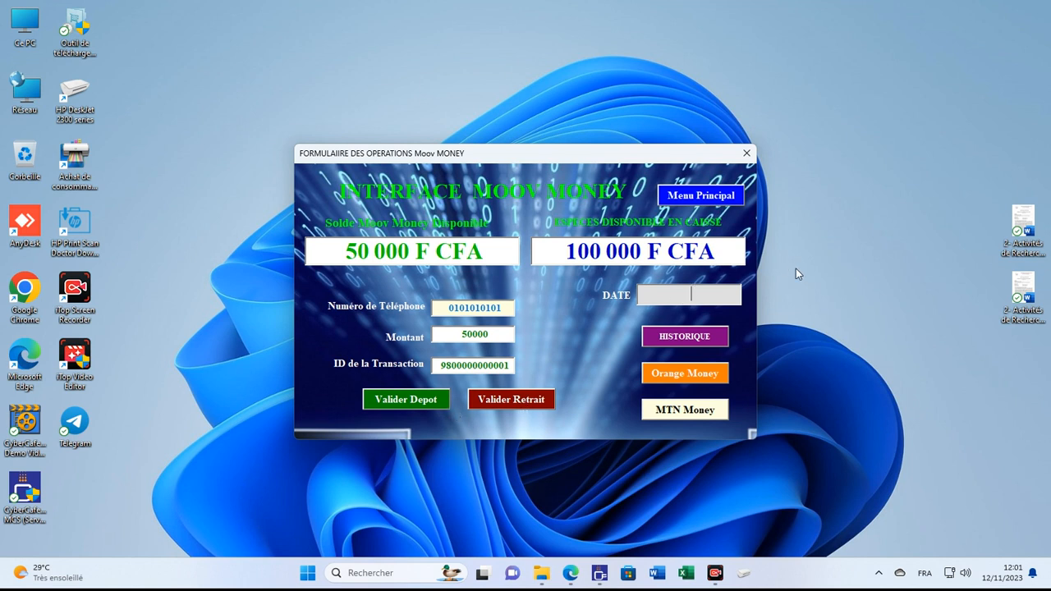
Step: Validate the 50000 Moov Money deposit and open the Moov Money operations history
{"action": "left_click", "coordinate": [410, 400]}
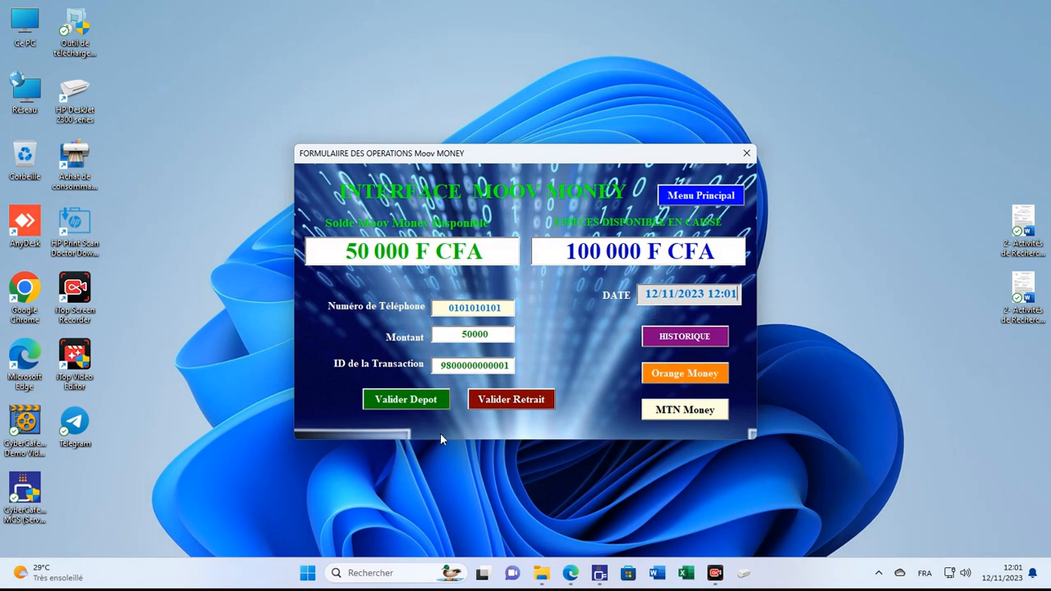
{"action": "left_click", "coordinate": [396, 400]}
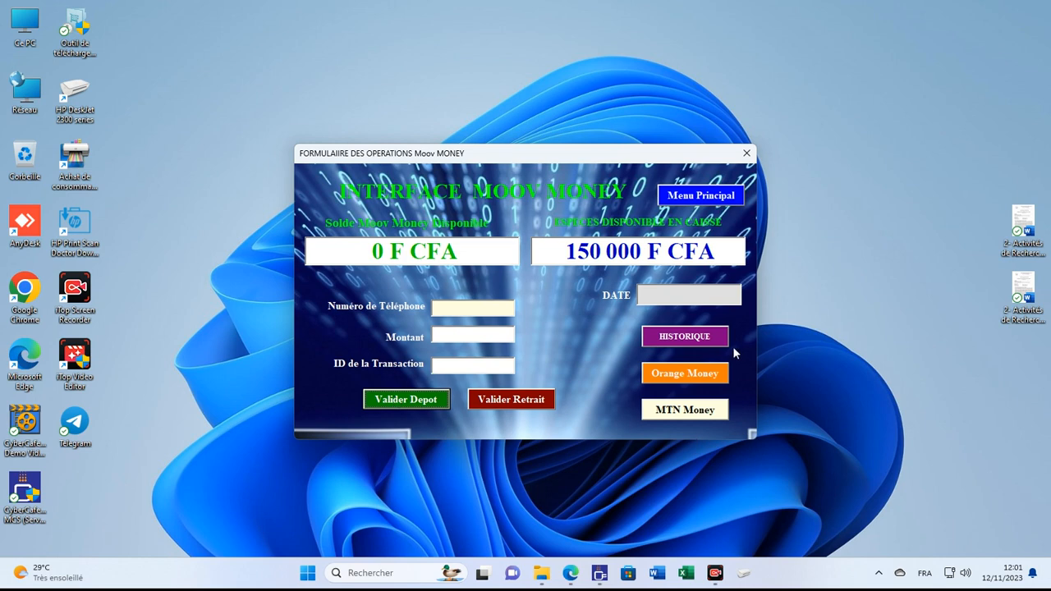
{"action": "left_click", "coordinate": [684, 335]}
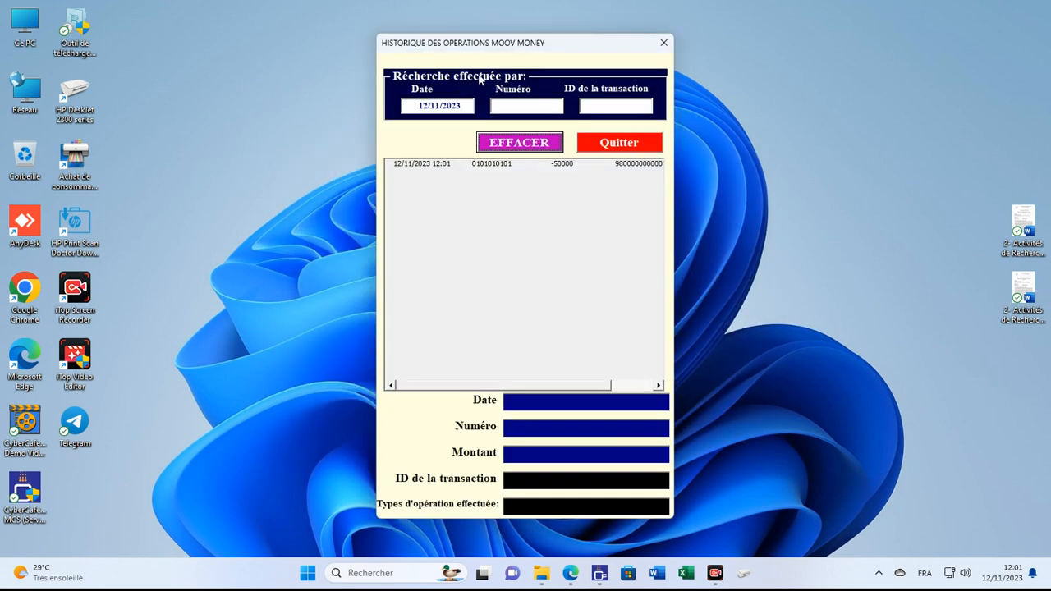
Step: Clear the Moov Money history filter, view the 12/11/2023 deposit details, and close the history
{"action": "left_click", "coordinate": [527, 141]}
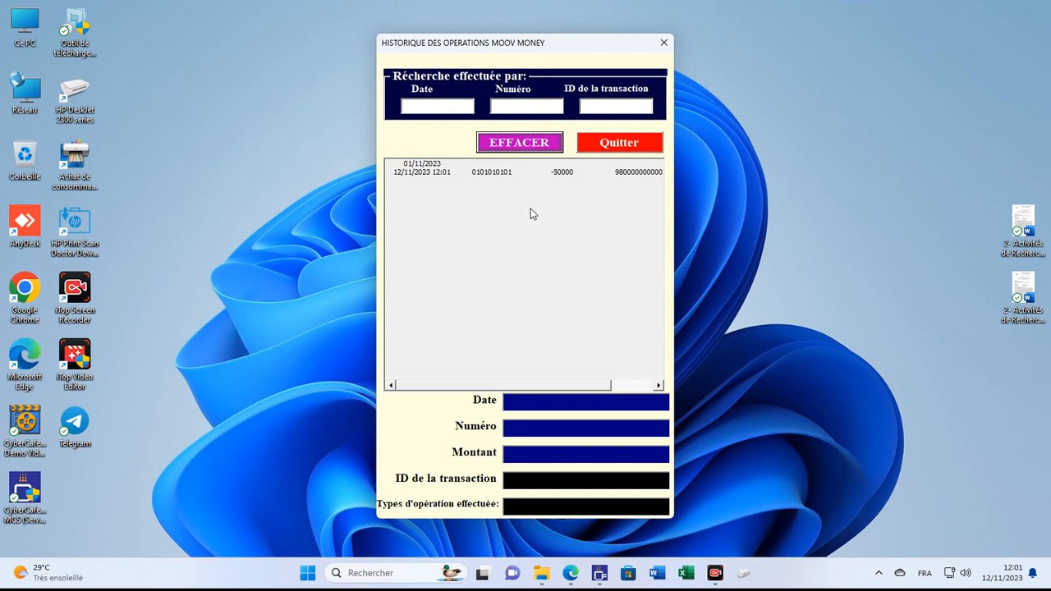
{"action": "left_click", "coordinate": [493, 173]}
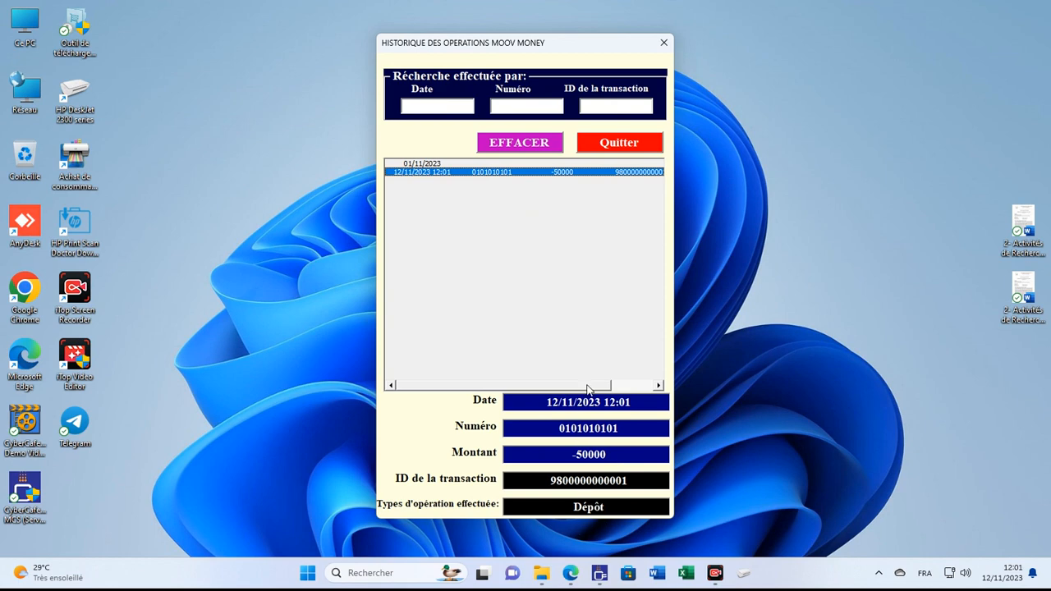
{"action": "left_click", "coordinate": [611, 145]}
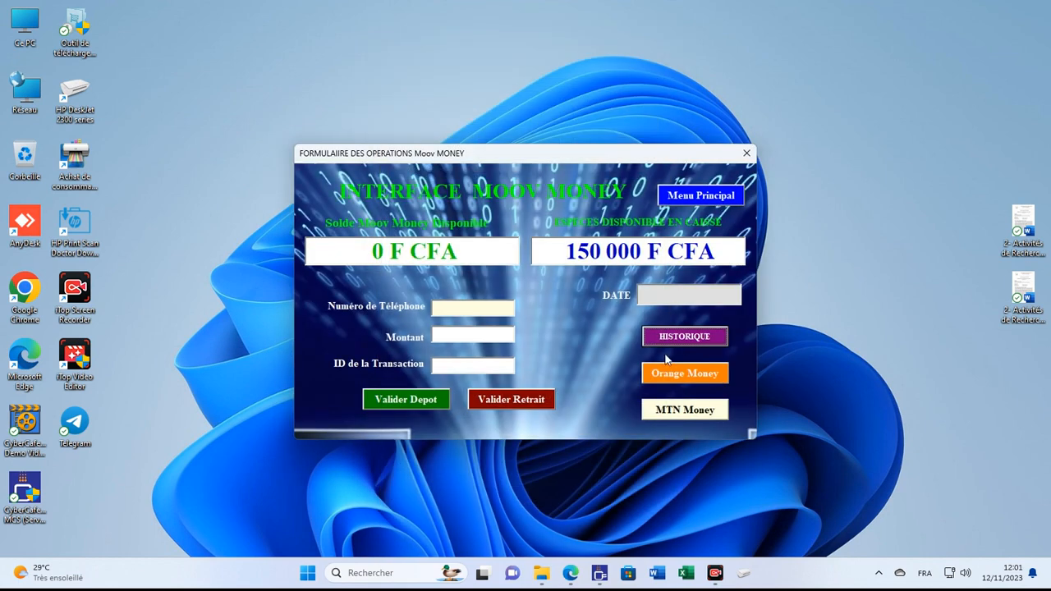
Step: Open the Orange Money history, view the 11:59 deposit details, and close it
{"action": "left_click", "coordinate": [683, 370]}
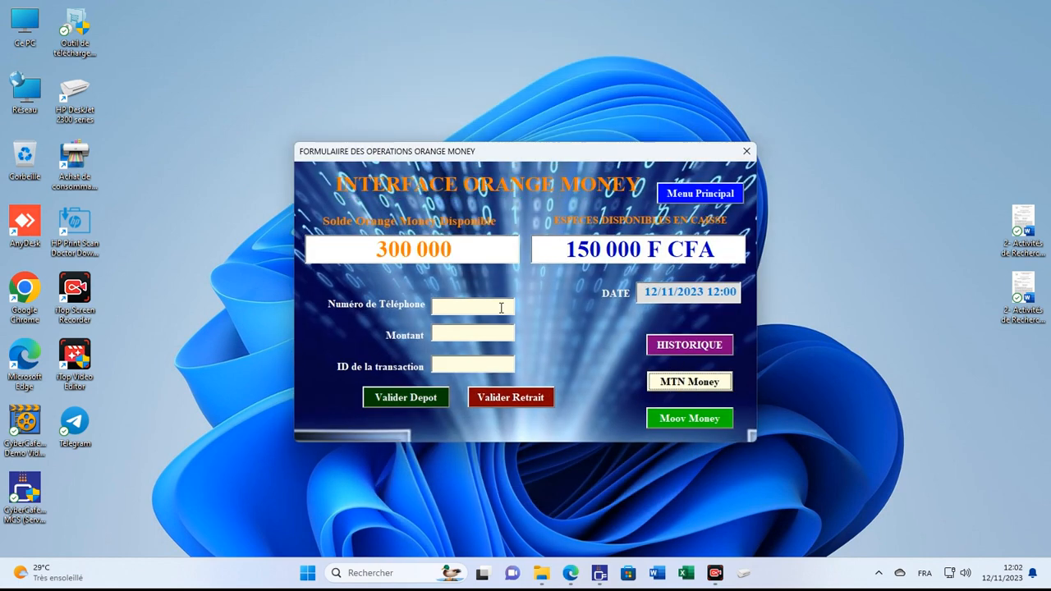
{"action": "left_click", "coordinate": [692, 344]}
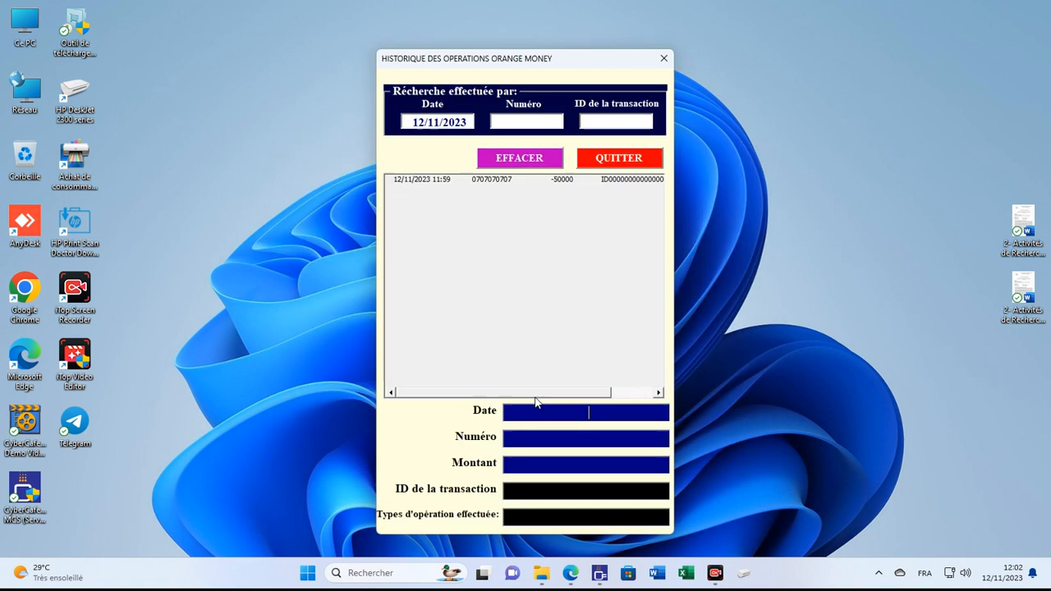
{"action": "left_click", "coordinate": [498, 180]}
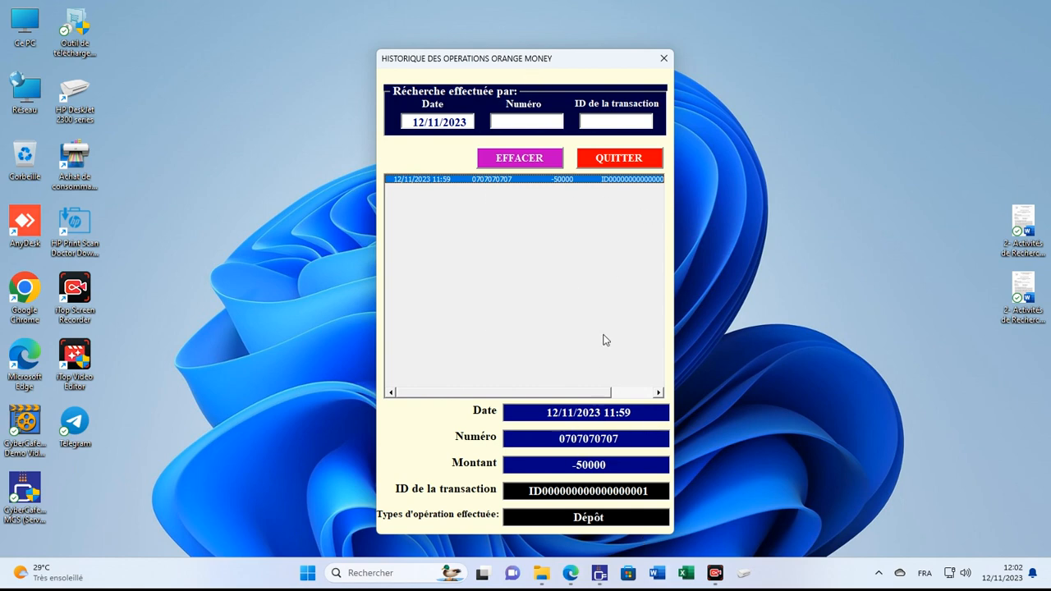
{"action": "left_click", "coordinate": [622, 164]}
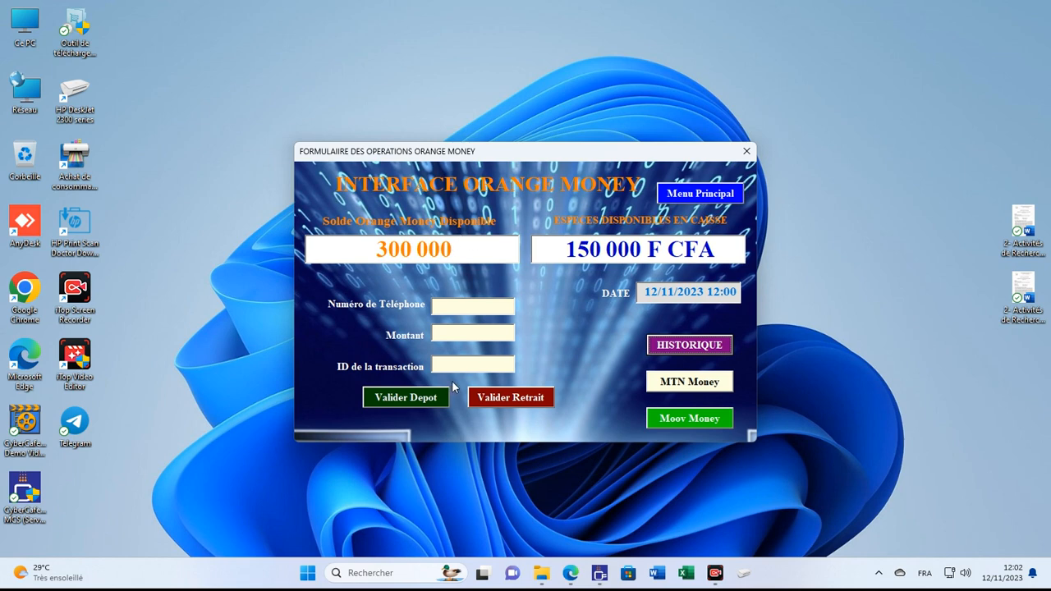
Step: Return to the main menu and open the owner login for Commissions
{"action": "left_click", "coordinate": [699, 193]}
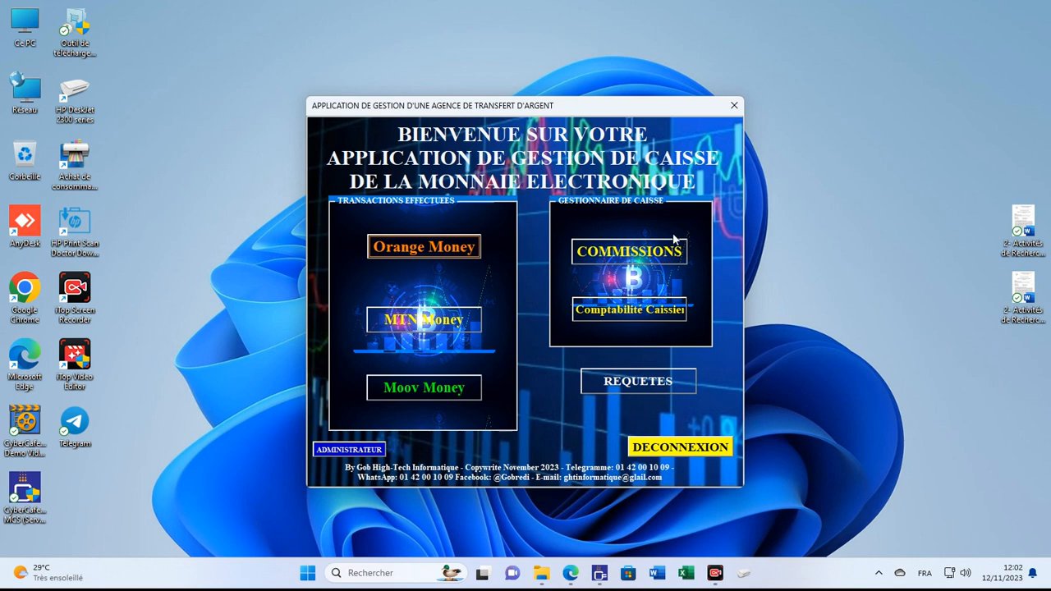
{"action": "left_click", "coordinate": [647, 257]}
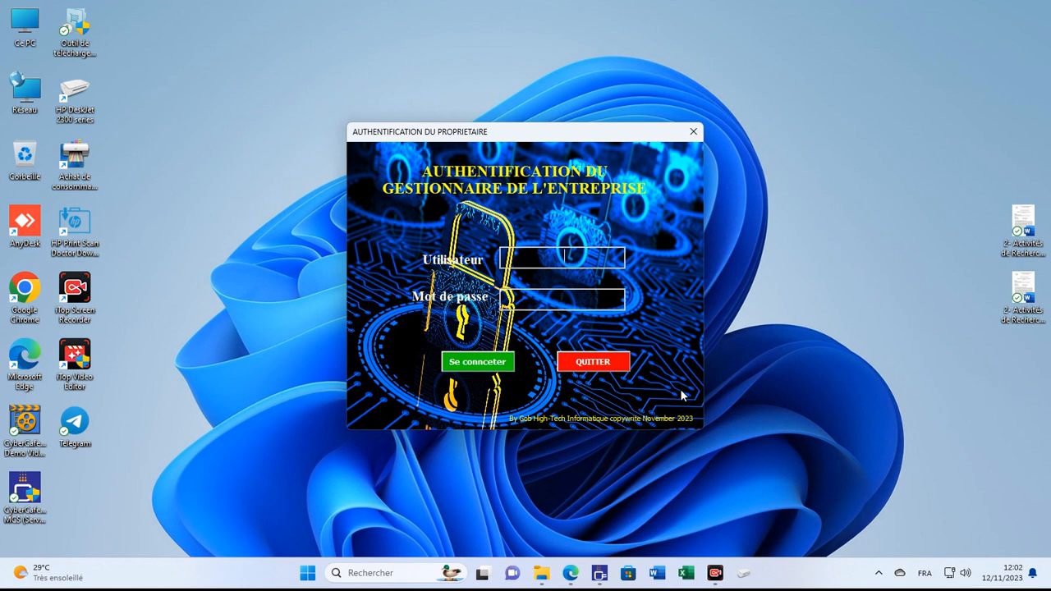
Step: Enter the owner's username and password and connect
{"action": "type", "text": "BRUNO"}
{"action": "type", "text": "******"}
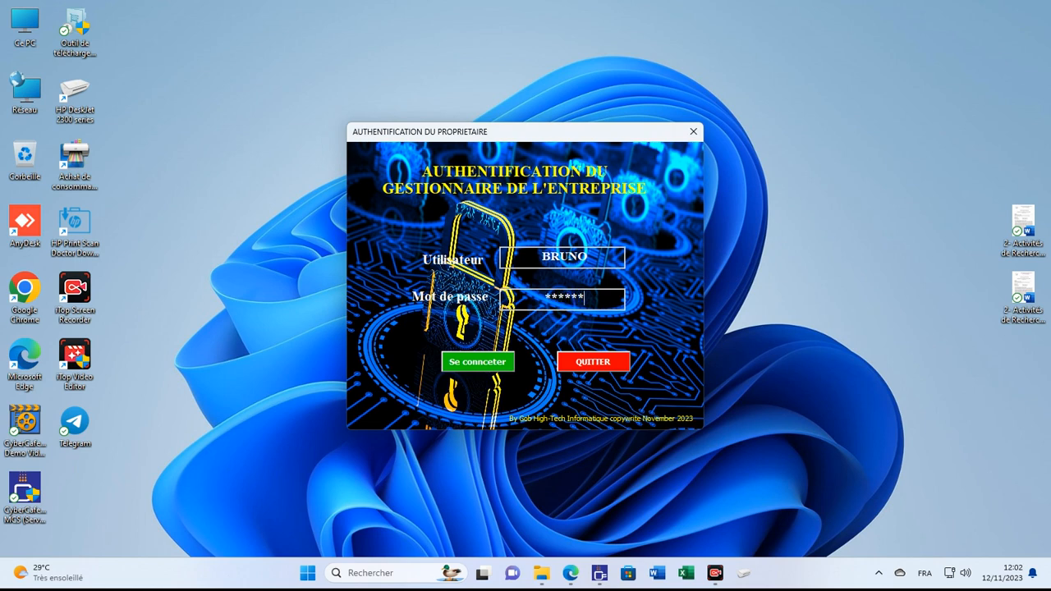
{"action": "type", "text": "*****"}
{"action": "key", "text": "Tab"}
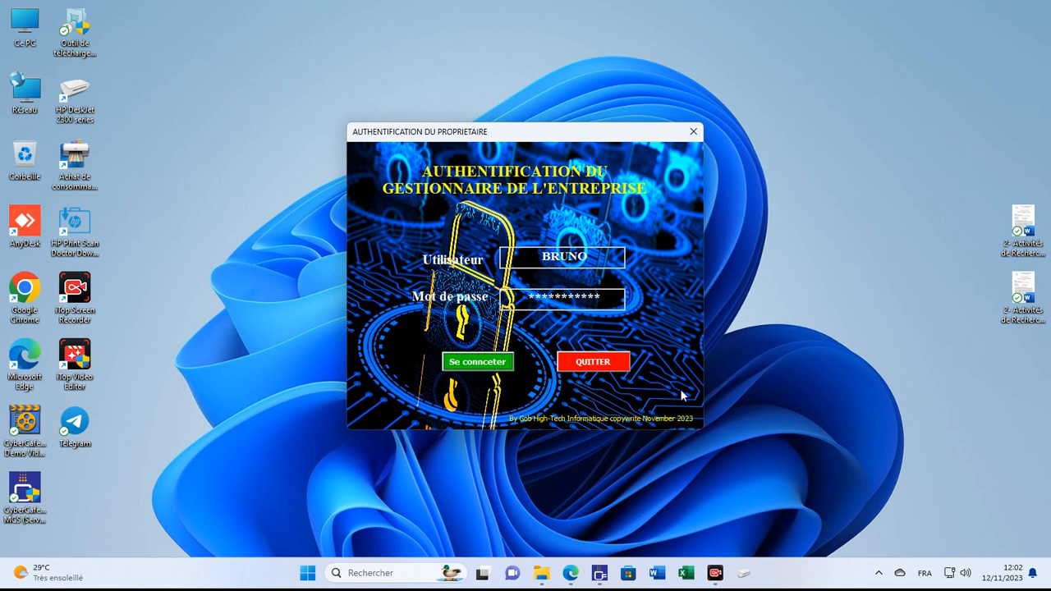
{"action": "key", "text": "Return"}
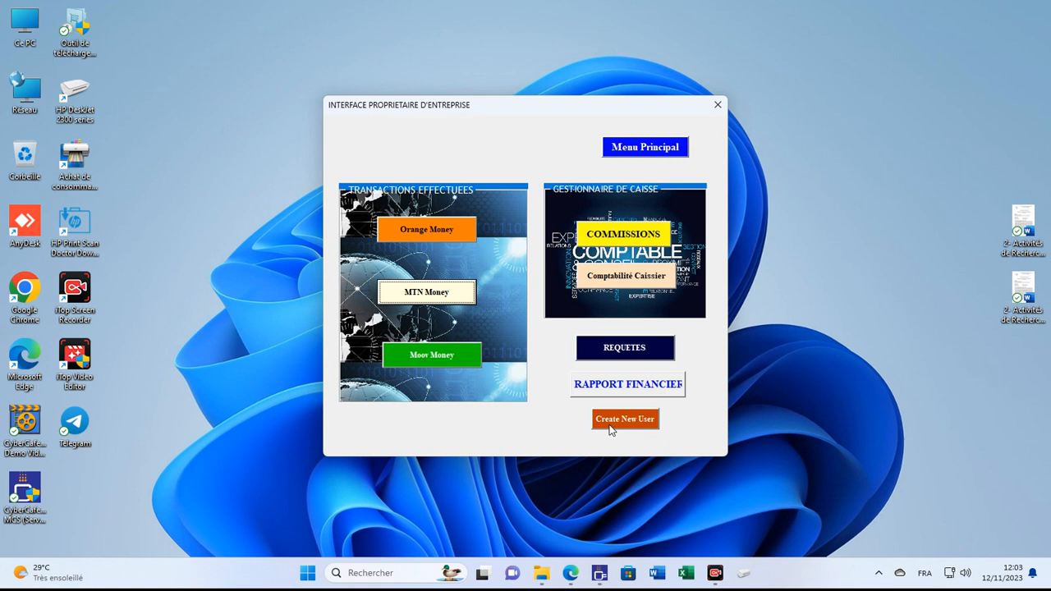
Step: Open GESTIONNAIRE DES FINANCES from the owner interface's COMMISSIONS button
{"action": "left_click", "coordinate": [621, 237]}
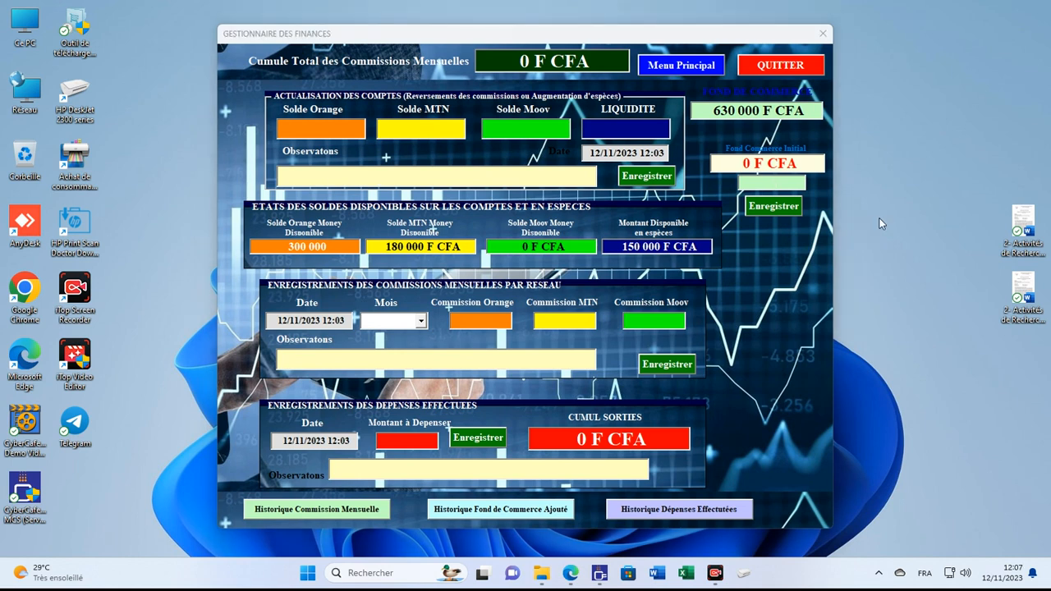
{"action": "right_click", "coordinate": [880, 220]}
{"action": "left_click", "coordinate": [905, 276]}
{"action": "left_click", "coordinate": [632, 131]}
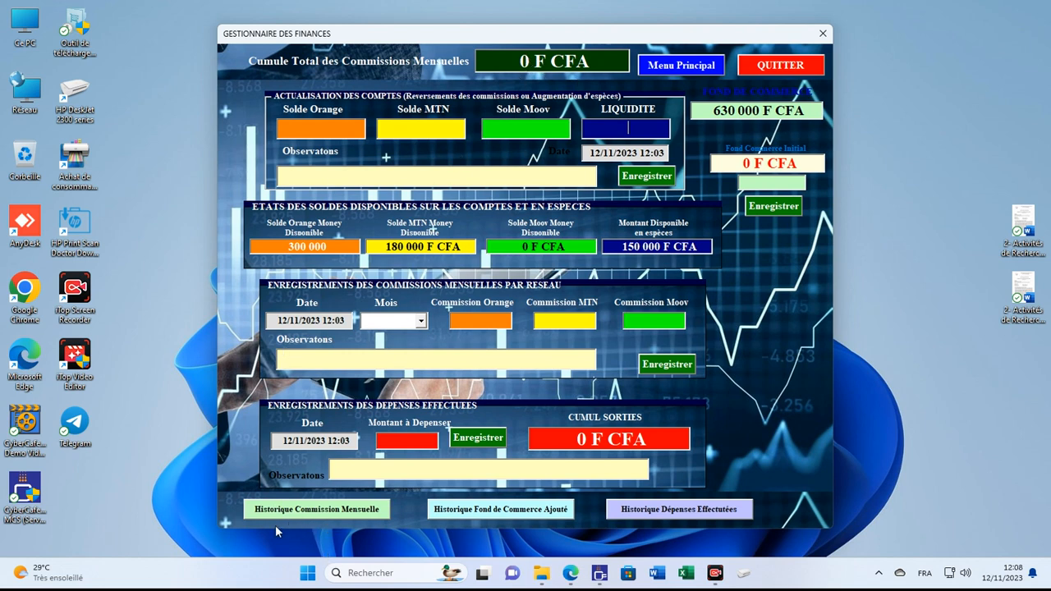
{"action": "left_click", "coordinate": [315, 512]}
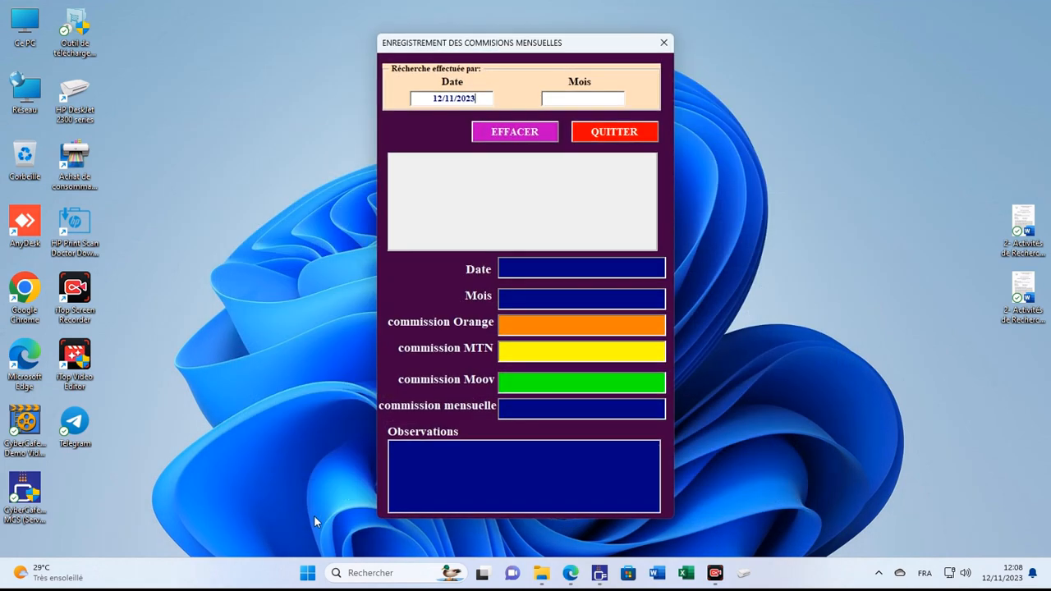
{"action": "left_click", "coordinate": [503, 134]}
{"action": "left_click", "coordinate": [473, 158]}
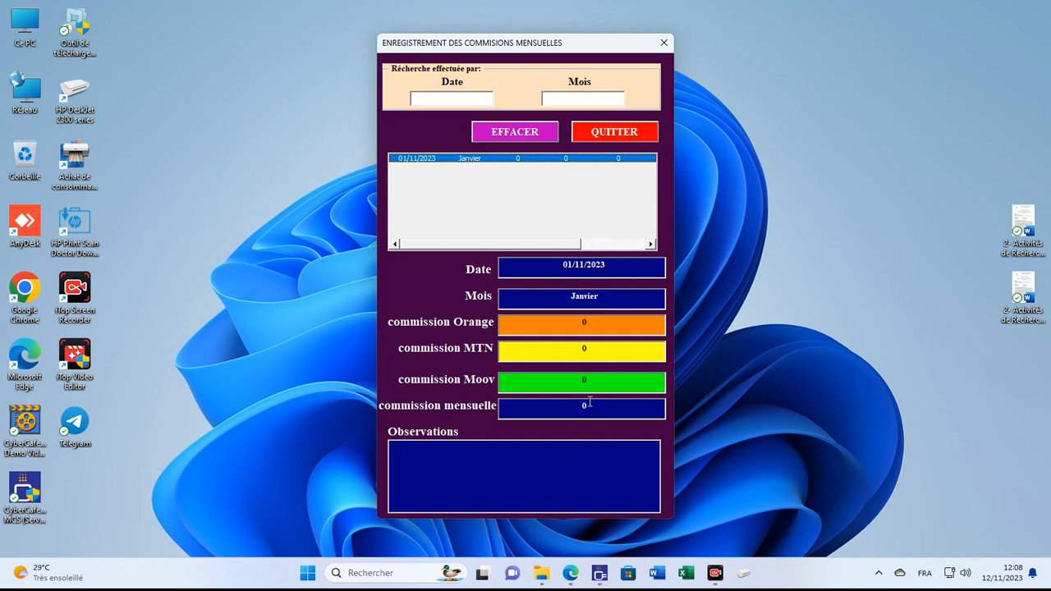
{"action": "left_click", "coordinate": [651, 137]}
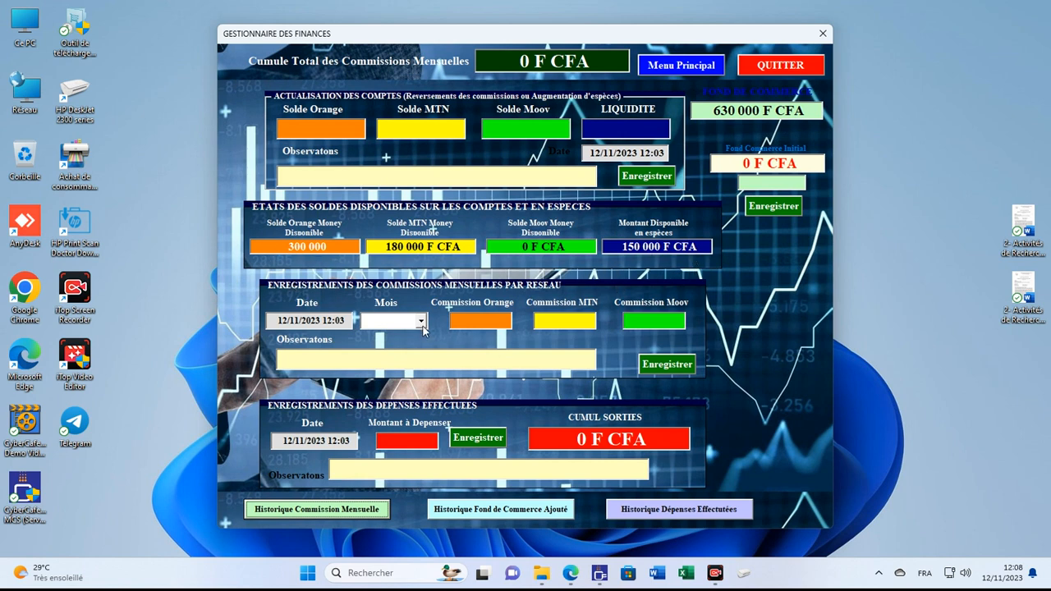
Step: Open Historique Fond de Commerce Ajouté, showing the top-ups for 12/11/2023 (empty list)
{"action": "left_click", "coordinate": [419, 322]}
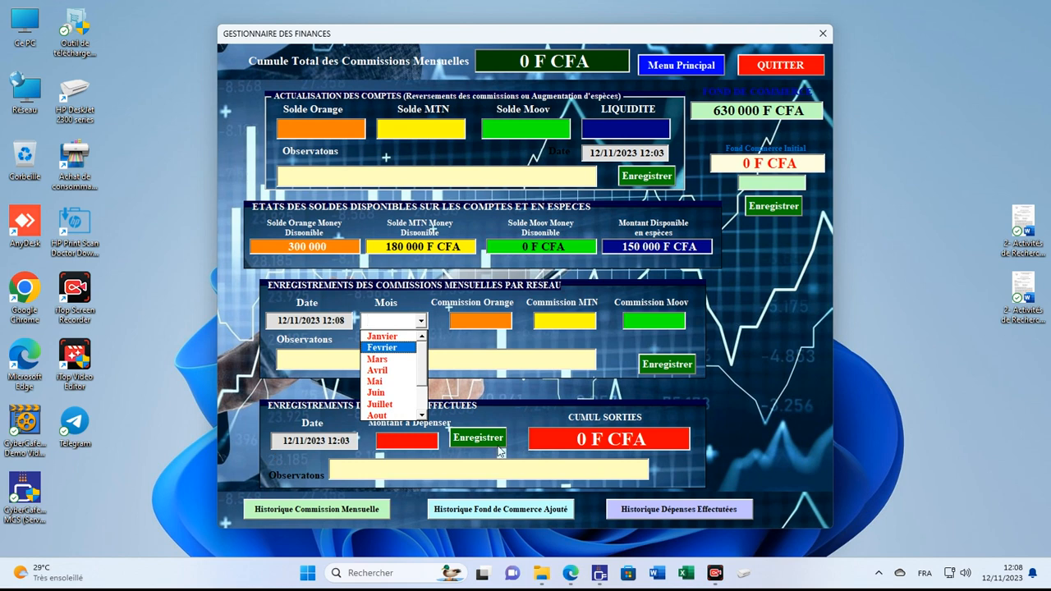
{"action": "left_click", "coordinate": [415, 440]}
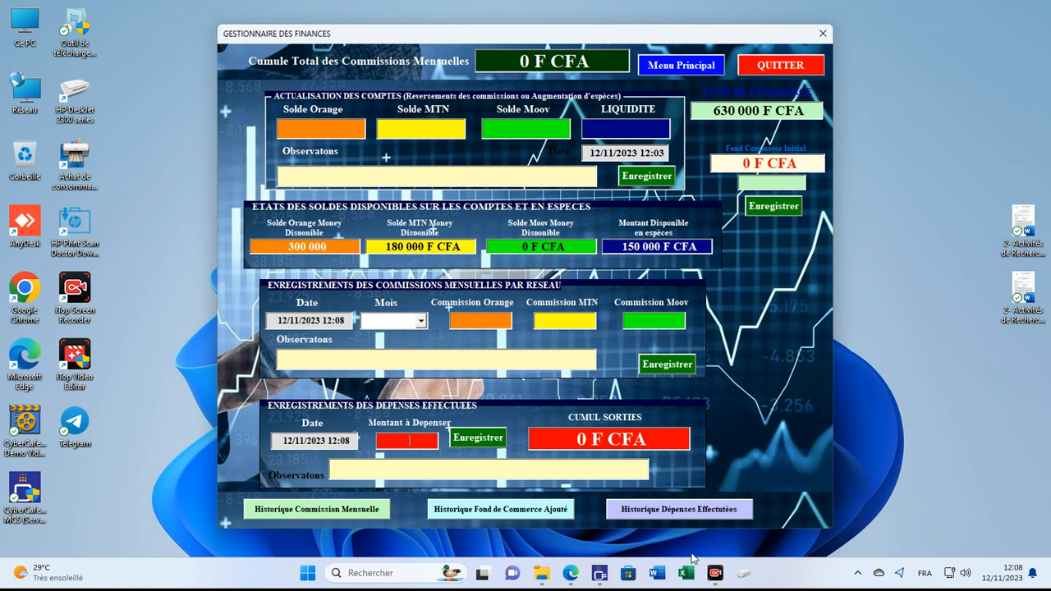
{"action": "left_click", "coordinate": [501, 509]}
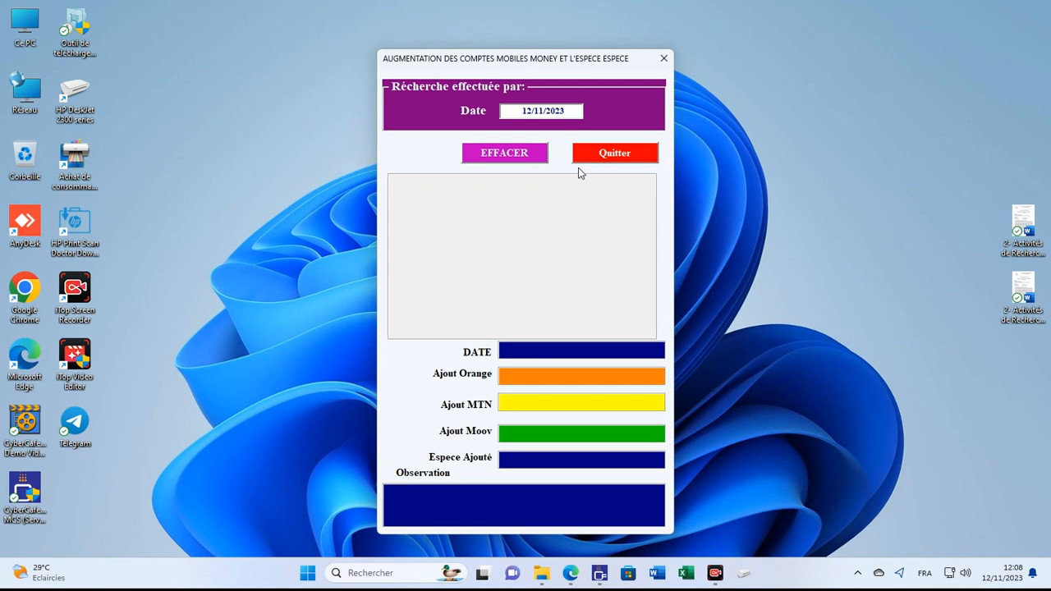
Step: Close the top-up history, then review an entry in the expenses history and close it
{"action": "left_click", "coordinate": [578, 161]}
{"action": "left_click", "coordinate": [681, 504]}
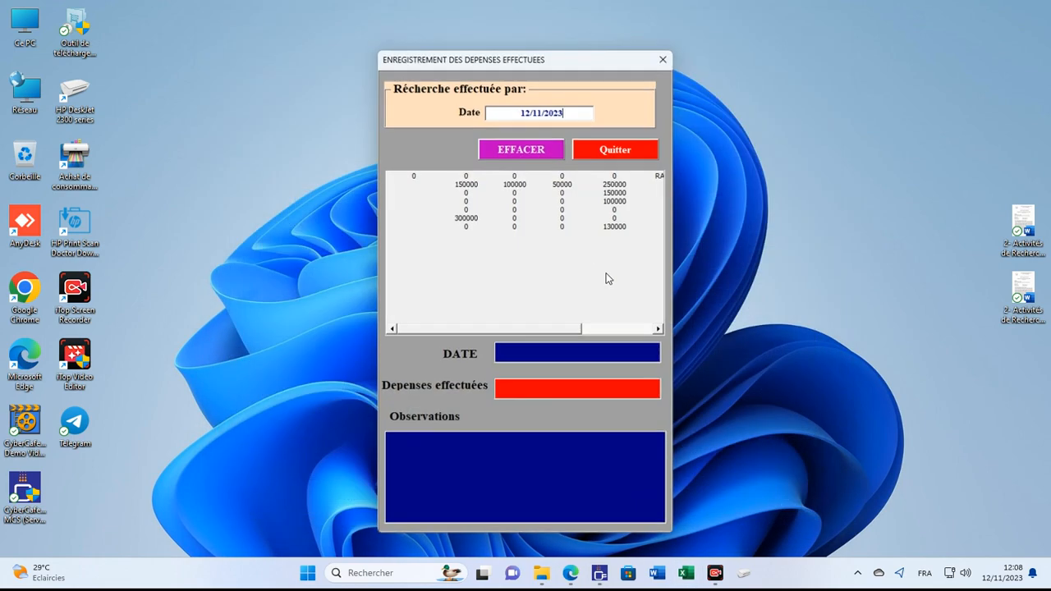
{"action": "left_click", "coordinate": [546, 211]}
{"action": "left_click", "coordinate": [615, 149]}
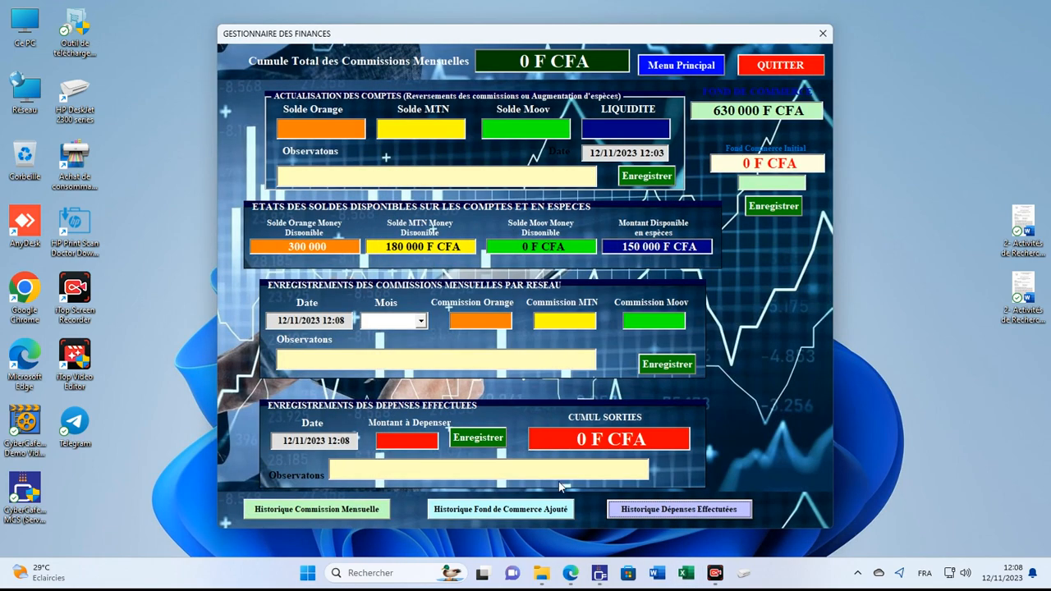
Step: Return to the main menu, sign in as owner, and reopen the commissions finance manager
{"action": "left_click", "coordinate": [706, 67]}
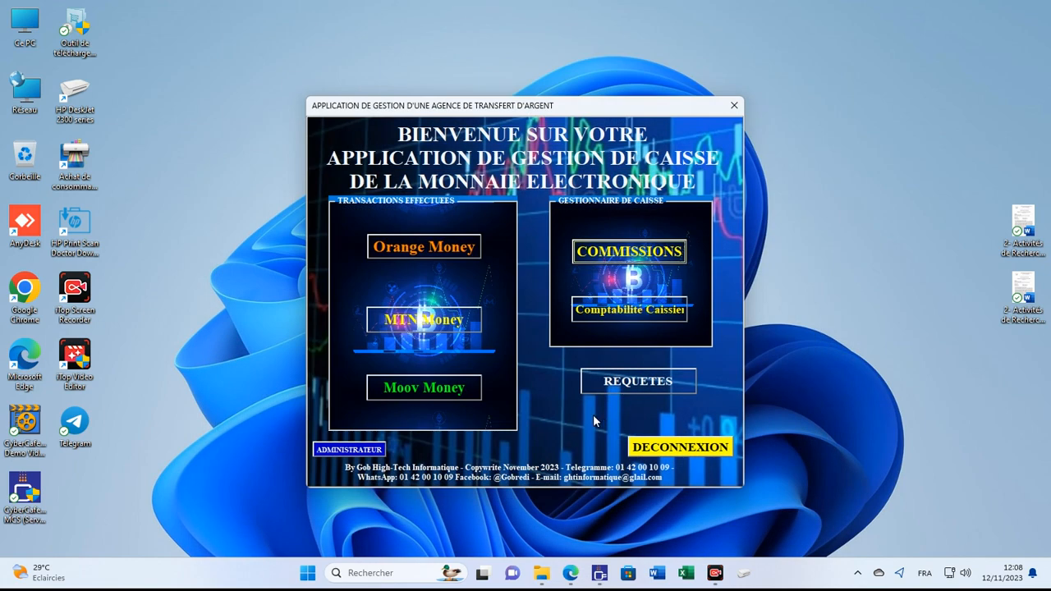
{"action": "left_click", "coordinate": [630, 261]}
{"action": "left_click", "coordinate": [479, 362]}
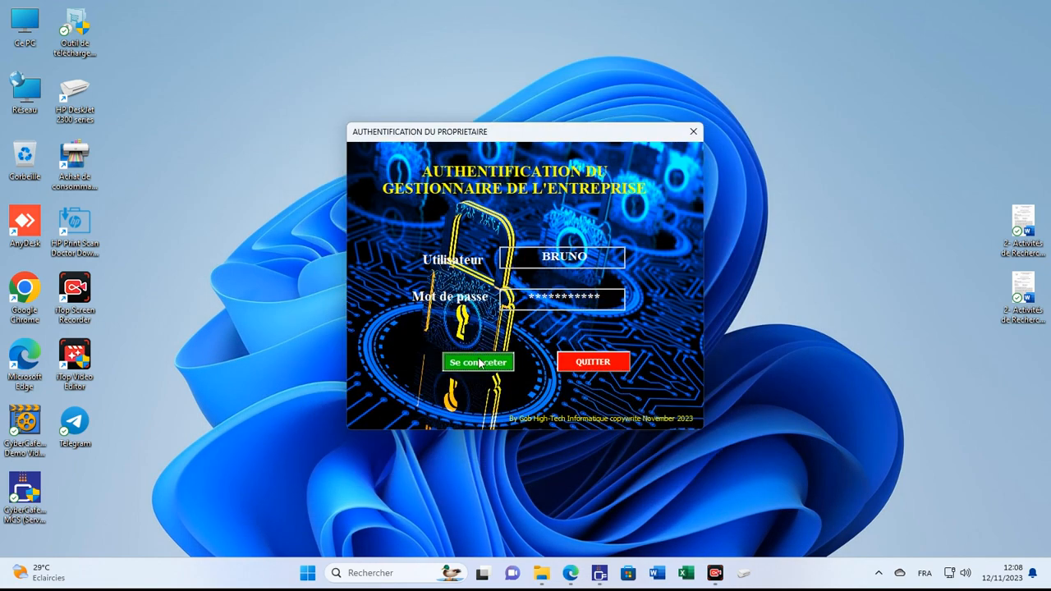
{"action": "left_click", "coordinate": [631, 237]}
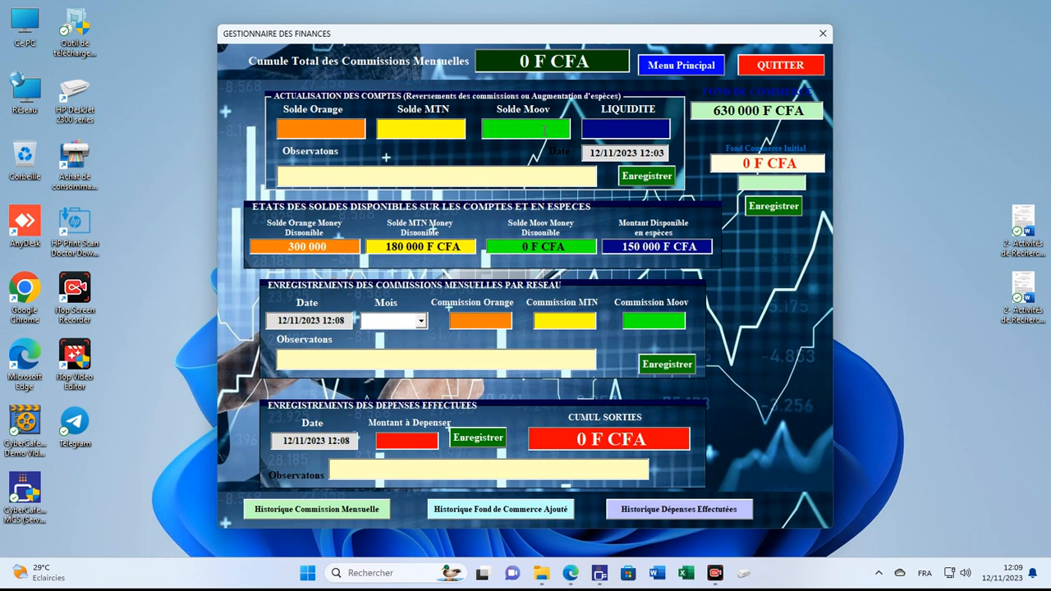
Step: Save a Moov balance update of 70000 with the observation 'ras'
{"action": "type", "text": "0000"}
{"action": "left_click", "coordinate": [334, 132]}
{"action": "left_click", "coordinate": [404, 136]}
{"action": "type", "text": "70000"}
{"action": "left_click", "coordinate": [424, 180]}
{"action": "type", "text": "ras"}
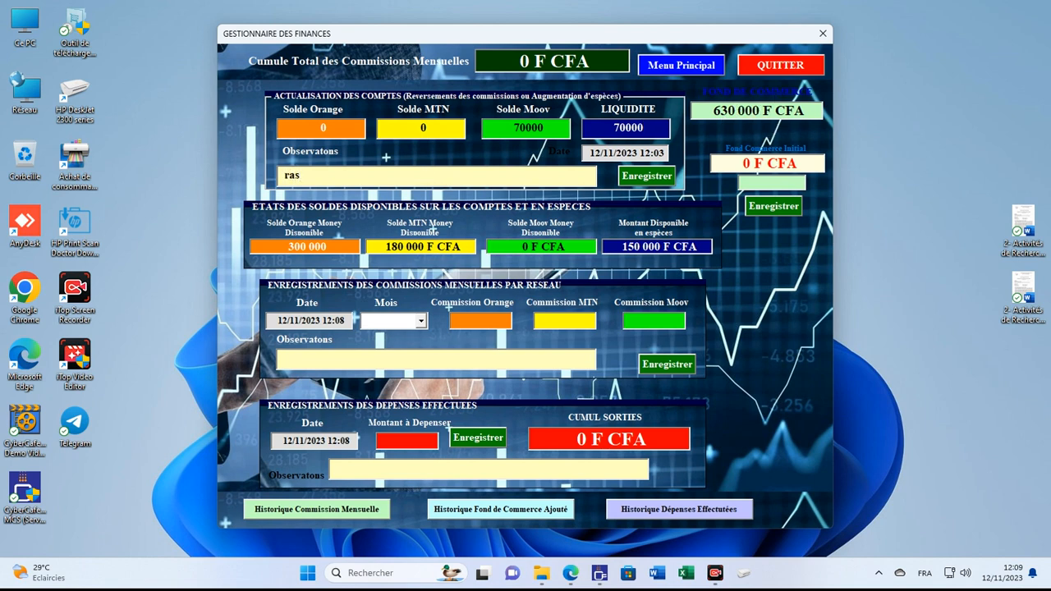
{"action": "left_click", "coordinate": [649, 180]}
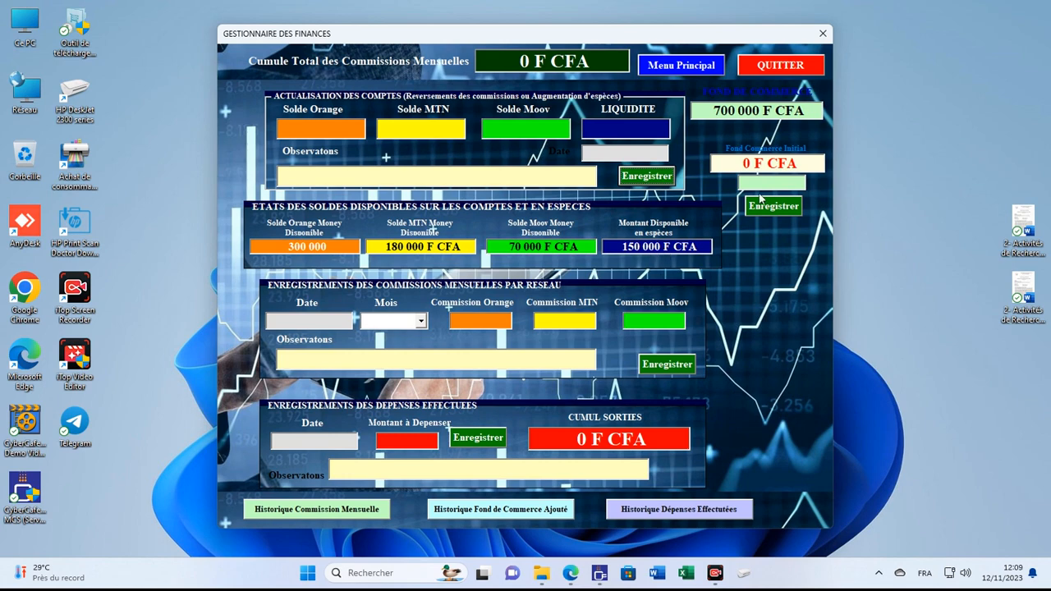
Step: Open the Moov Money operations form from the main menu and switch to Orange Money
{"action": "left_click", "coordinate": [690, 70]}
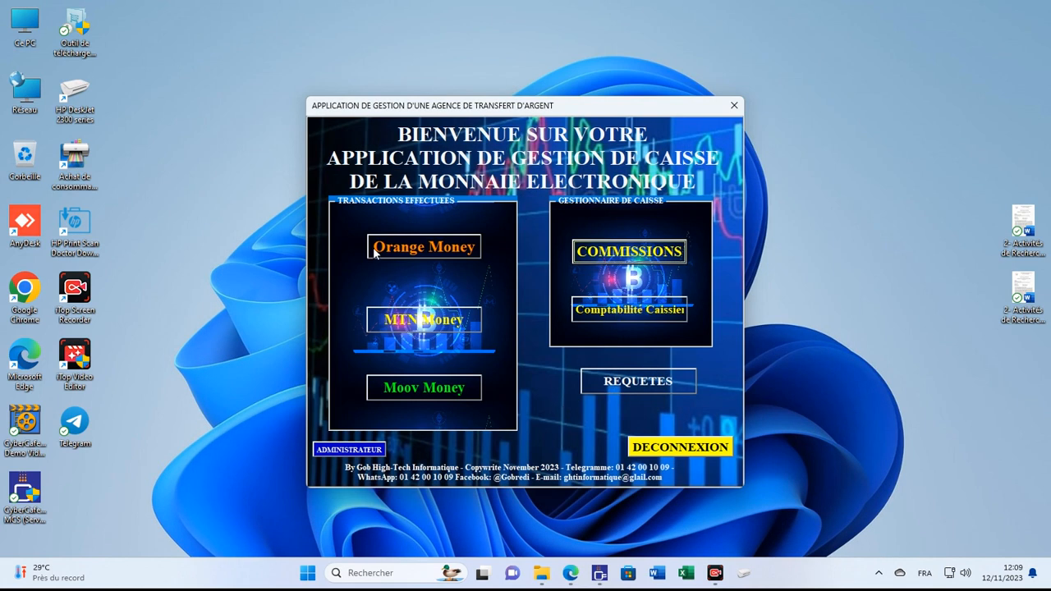
{"action": "left_click", "coordinate": [441, 394]}
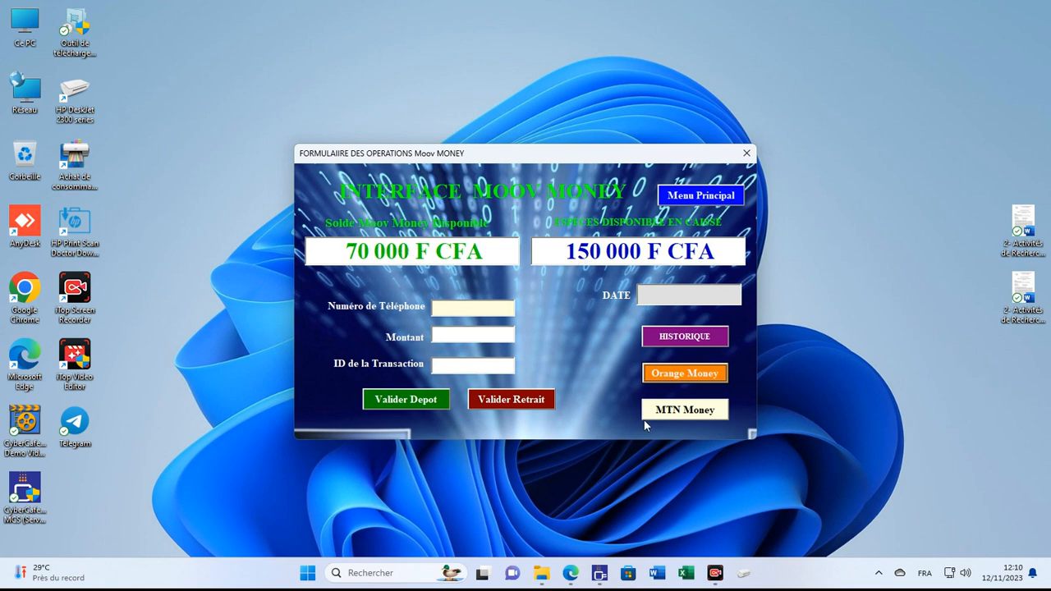
{"action": "left_click", "coordinate": [701, 375]}
{"action": "left_click", "coordinate": [682, 422]}
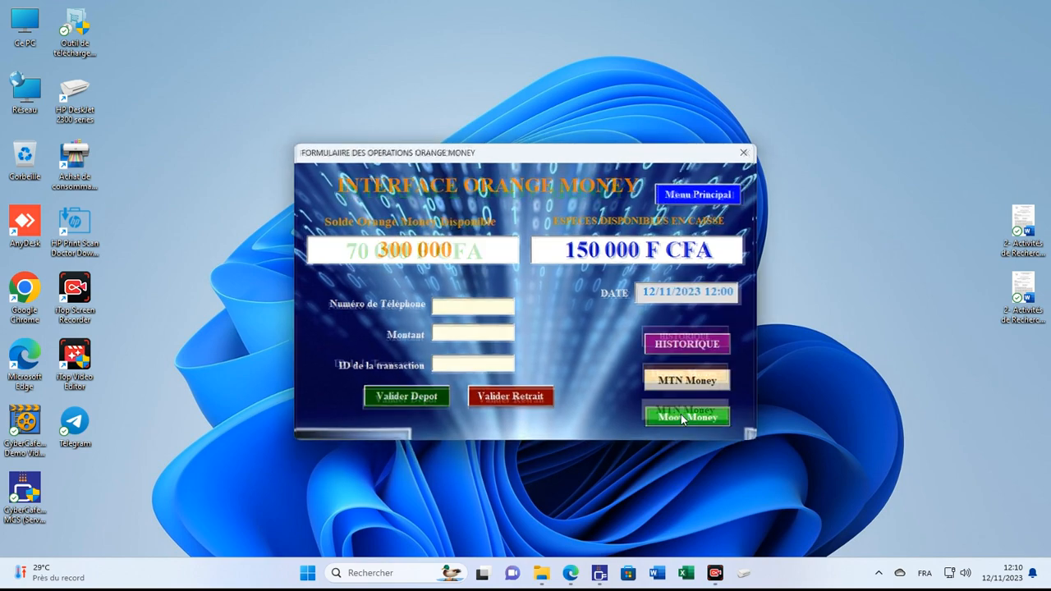
{"action": "left_click", "coordinate": [681, 379]}
Step: Browse the Orange history and MTN and Moov forms, then bring up the commissions owner login
{"action": "left_click", "coordinate": [684, 343]}
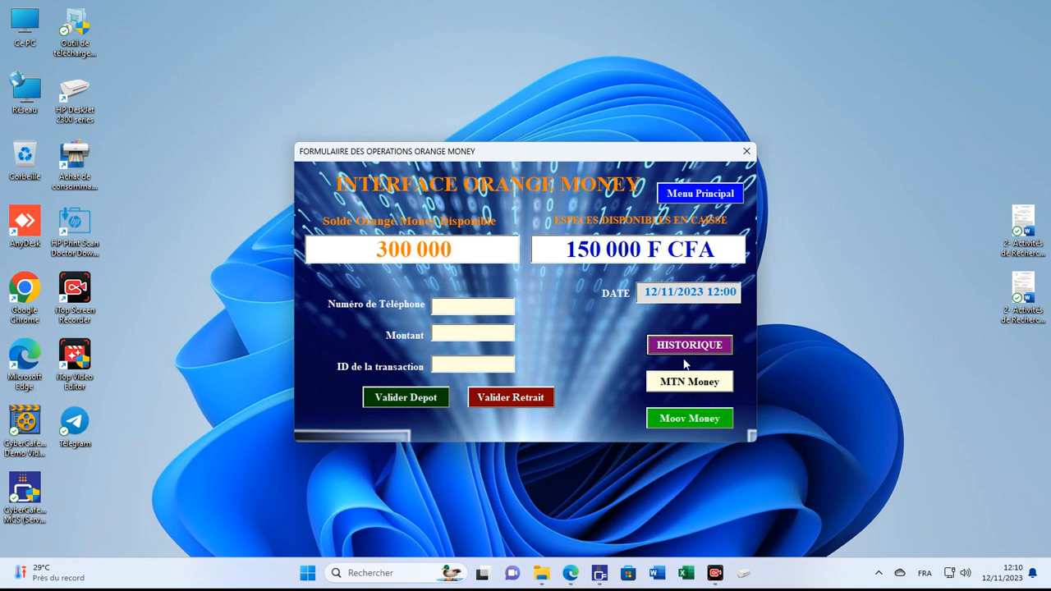
{"action": "left_click", "coordinate": [688, 391]}
{"action": "left_click", "coordinate": [686, 413]}
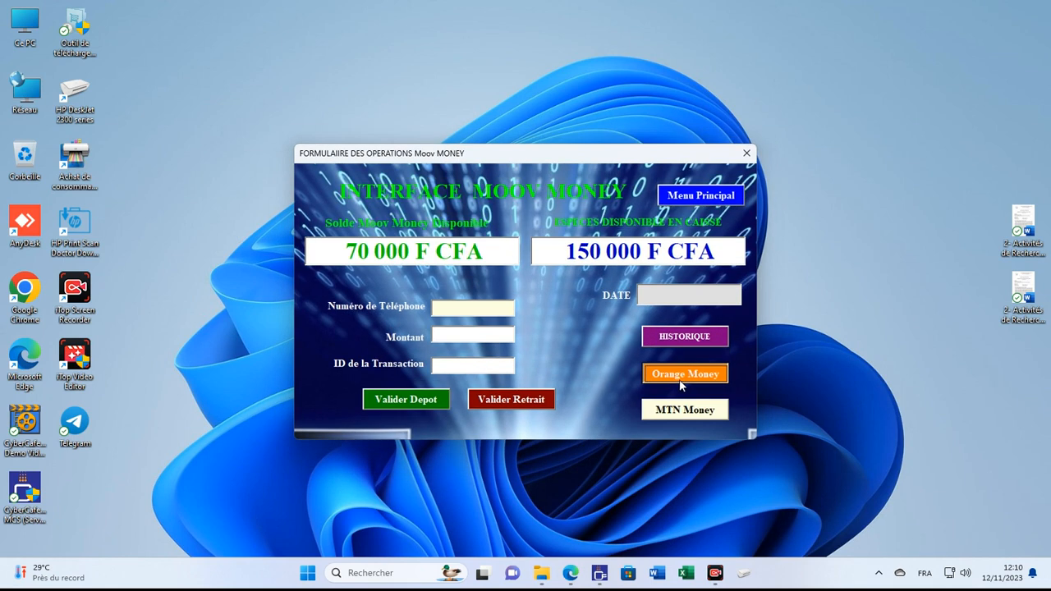
{"action": "left_click", "coordinate": [681, 381]}
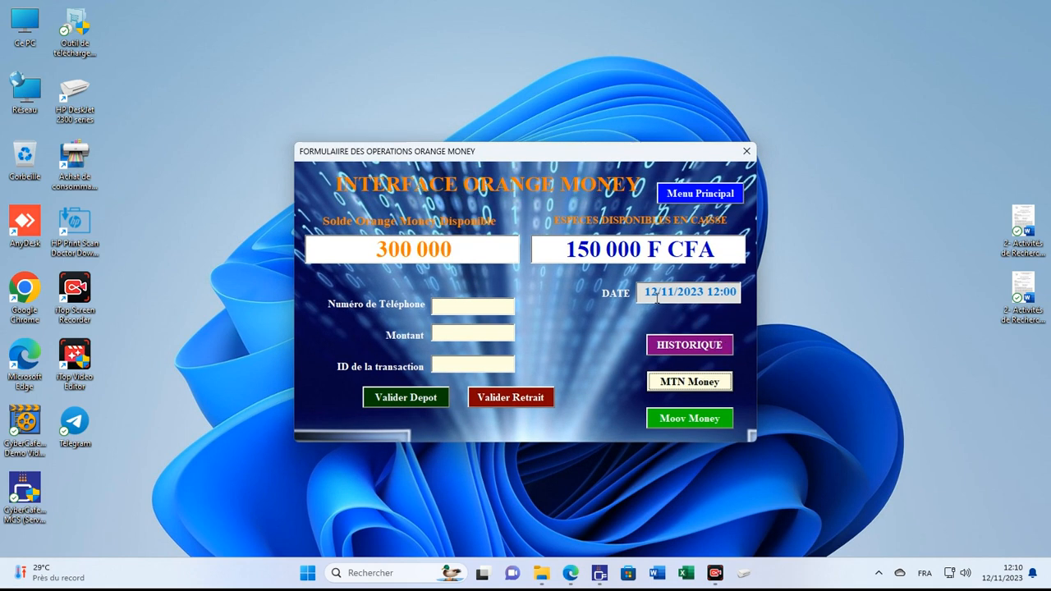
{"action": "left_click", "coordinate": [693, 193]}
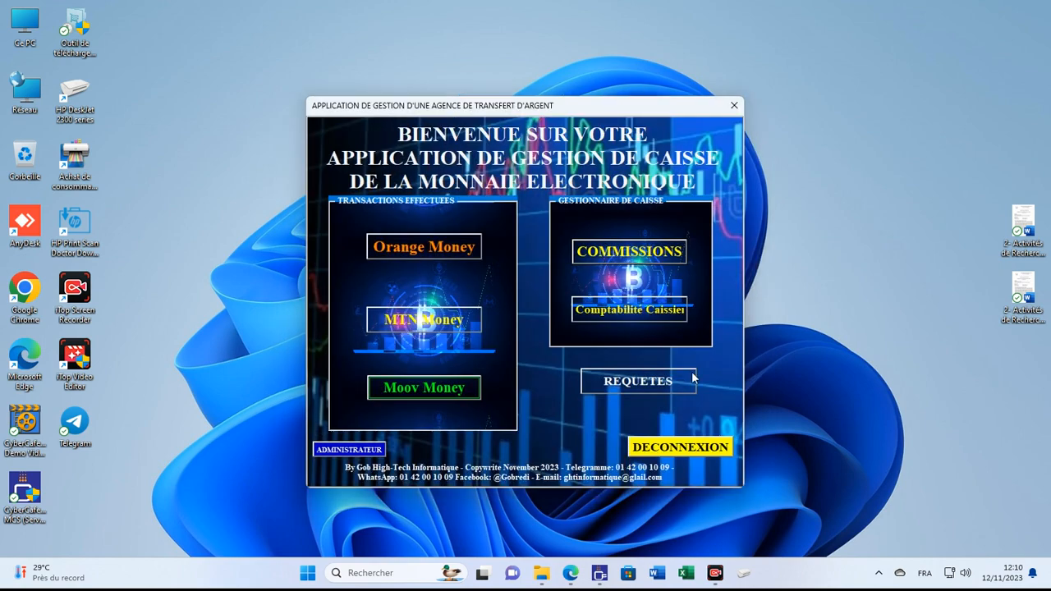
{"action": "left_click", "coordinate": [644, 256]}
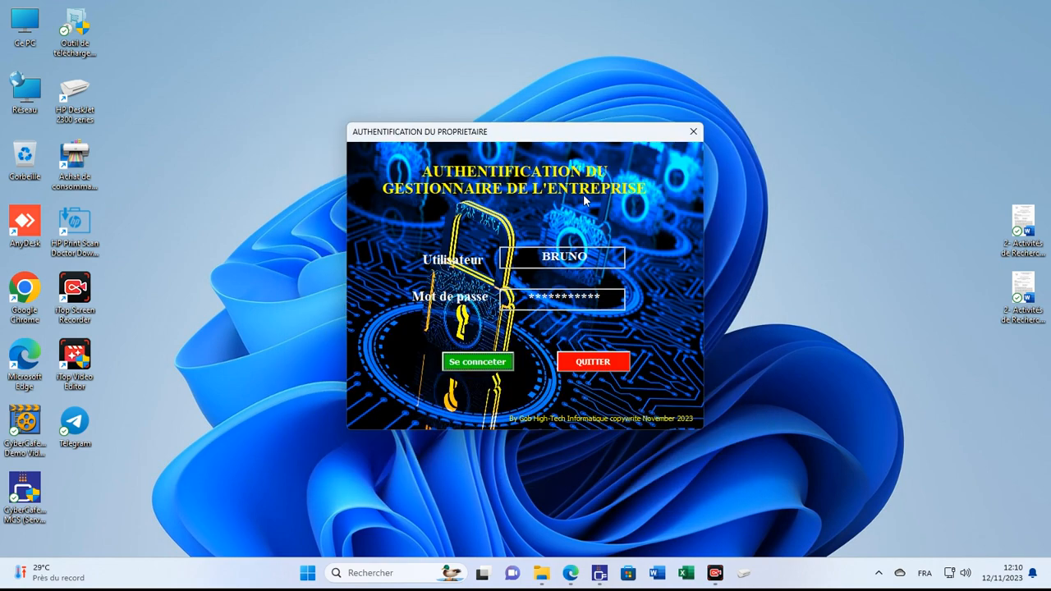
Step: Sign in as the business owner and open Comptabilité Caissier
{"action": "left_click", "coordinate": [474, 363]}
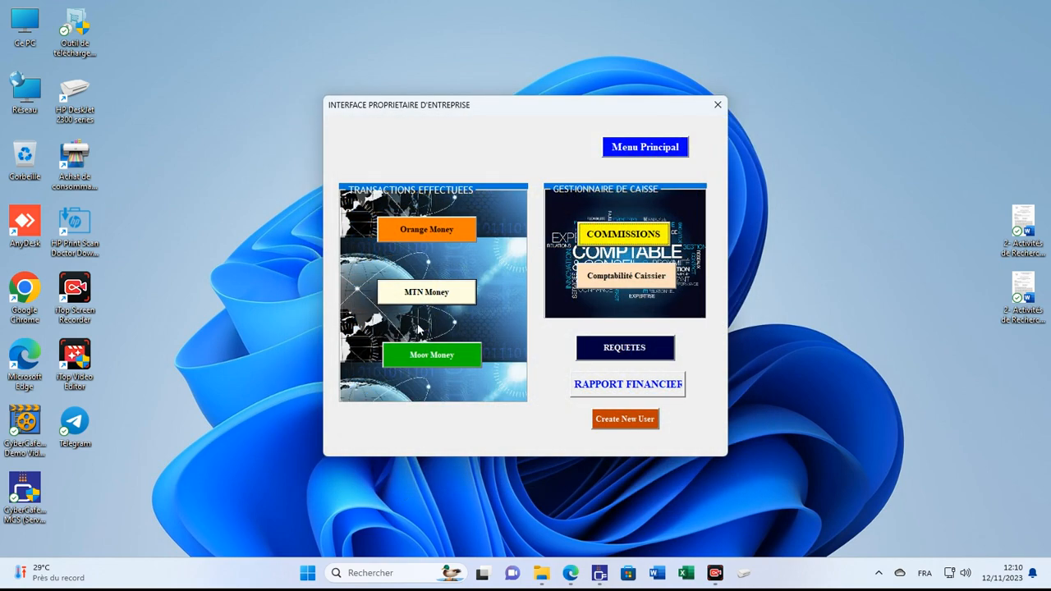
{"action": "left_click", "coordinate": [633, 276]}
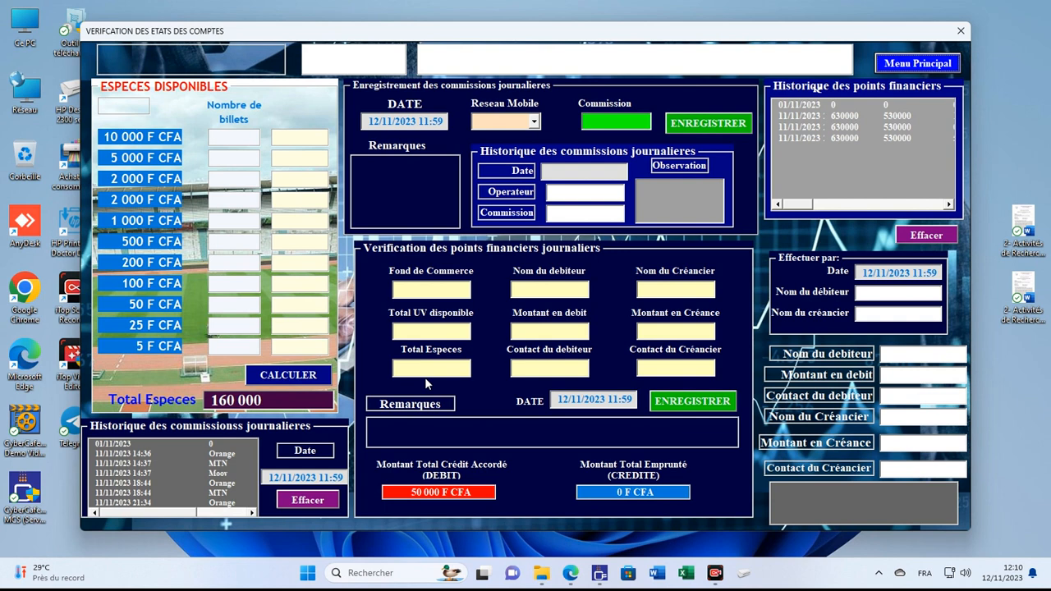
Step: Record a dated Moov daily commission of 2500 with the remark 'ras'
{"action": "left_click", "coordinate": [210, 453]}
{"action": "left_click", "coordinate": [190, 462]}
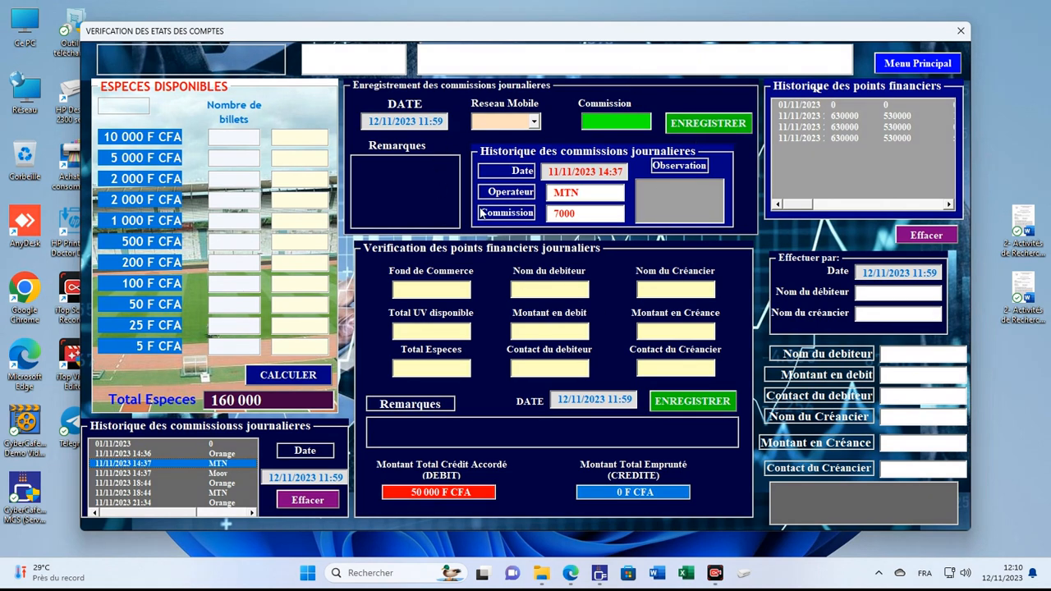
{"action": "left_click", "coordinate": [405, 122]}
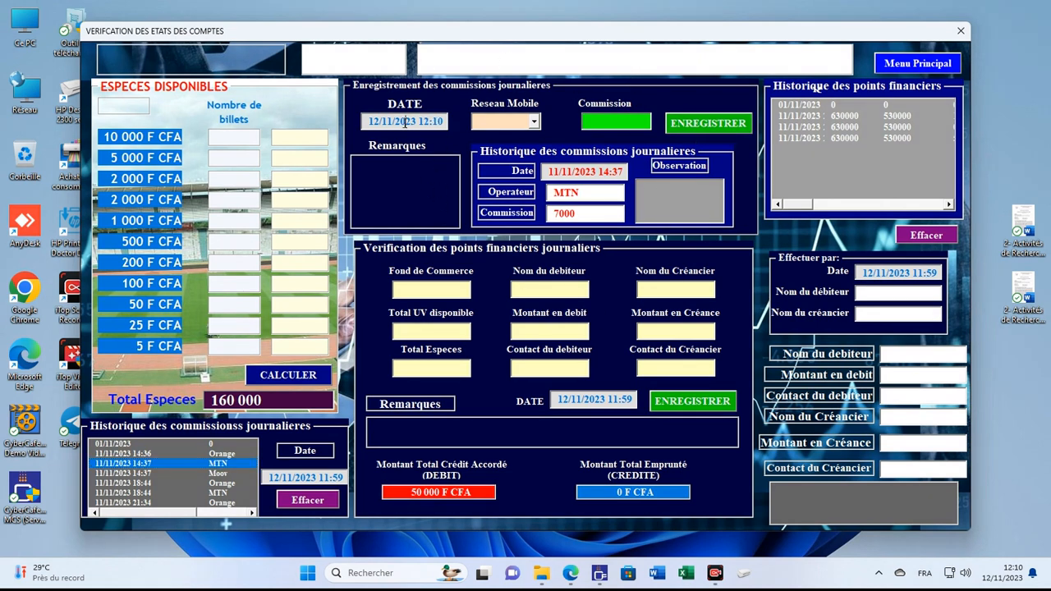
{"action": "left_click", "coordinate": [533, 122]}
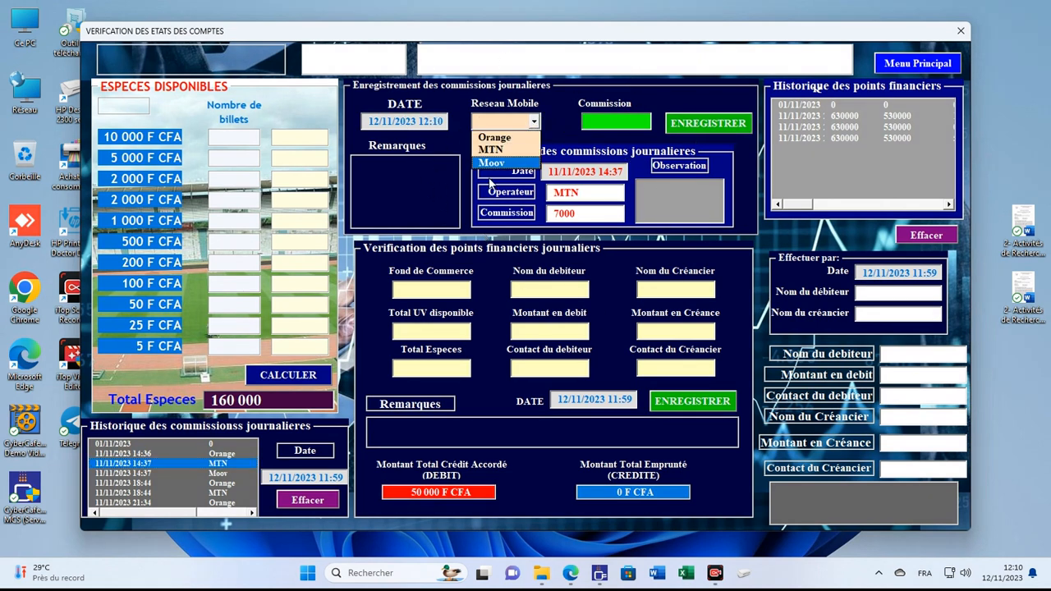
{"action": "left_click", "coordinate": [497, 163]}
{"action": "left_click", "coordinate": [625, 123]}
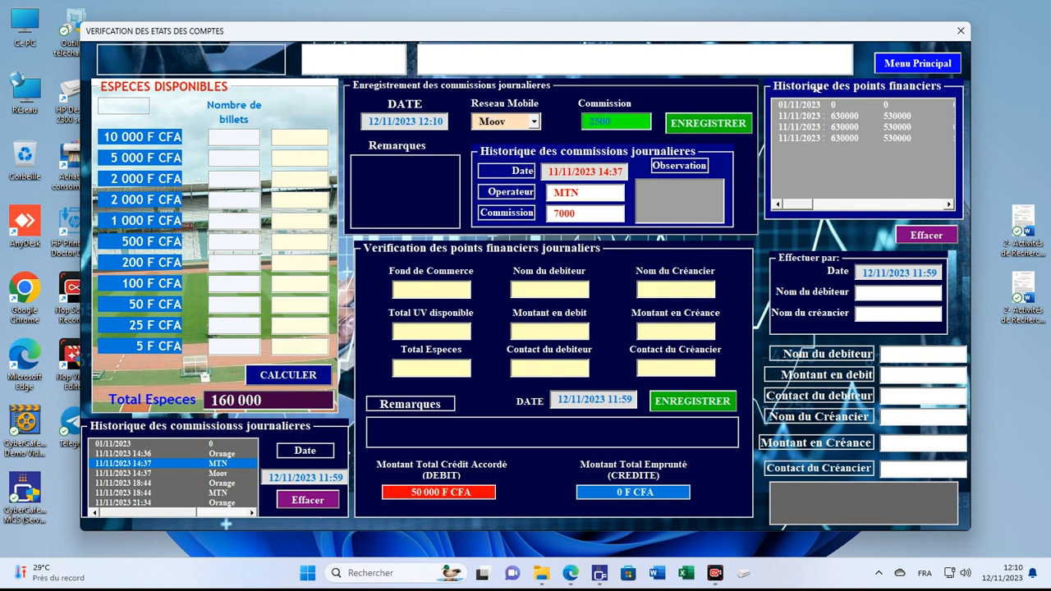
{"action": "left_click", "coordinate": [395, 175]}
{"action": "left_click", "coordinate": [708, 123]}
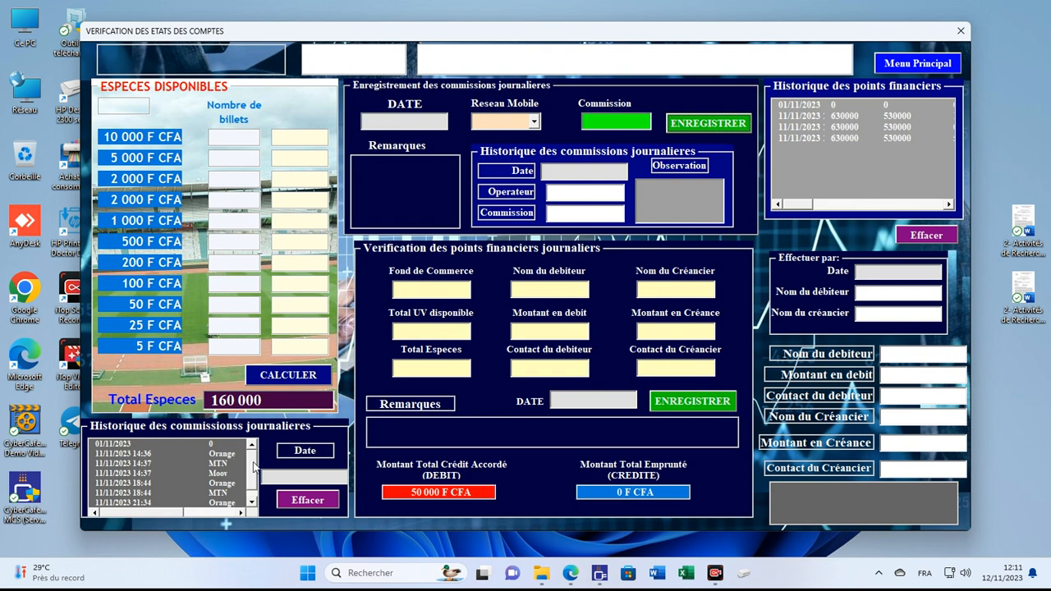
Step: Select the new Moov 12:10 commission row in the history, then begin the 10 000 note count
{"action": "left_click", "coordinate": [251, 501]}
{"action": "left_click", "coordinate": [123, 502]}
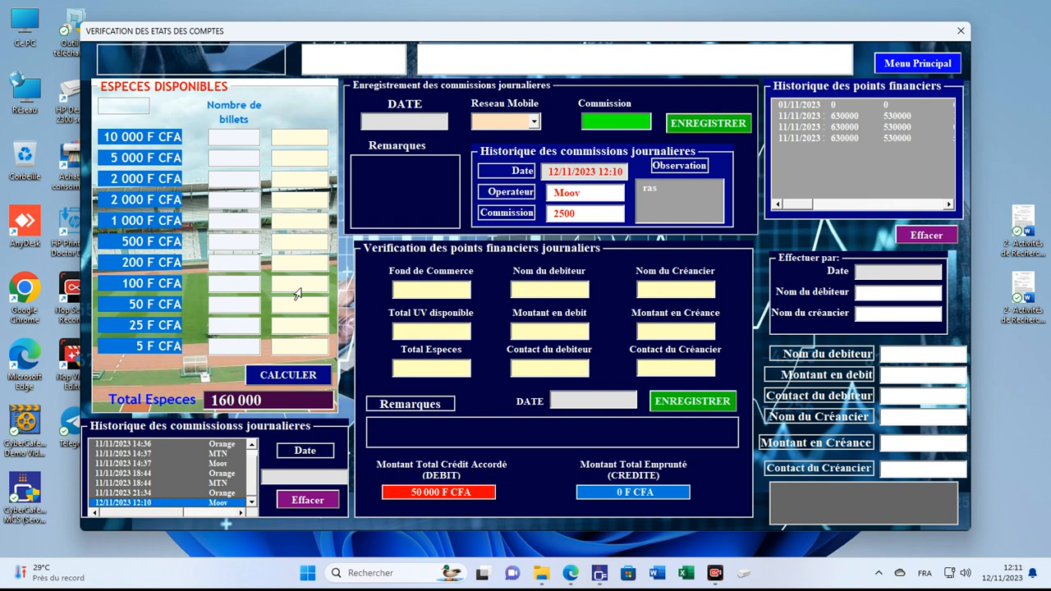
{"action": "left_click", "coordinate": [249, 138]}
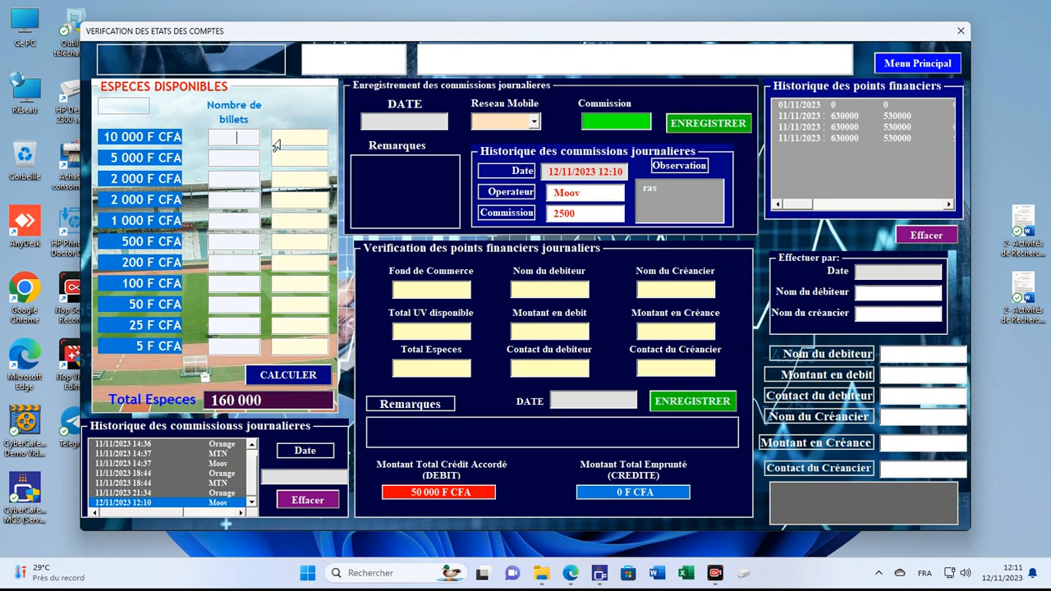
Step: Enter banknote counts 15, 12, 12 and 1, calculate the 252 700 cash total, and go back to the main menu
{"action": "type", "text": "15"}
{"action": "key", "text": "Tab"}
{"action": "type", "text": "12"}
{"action": "key", "text": "Tab"}
{"action": "type", "text": "15"}
{"action": "key", "text": "Tab"}
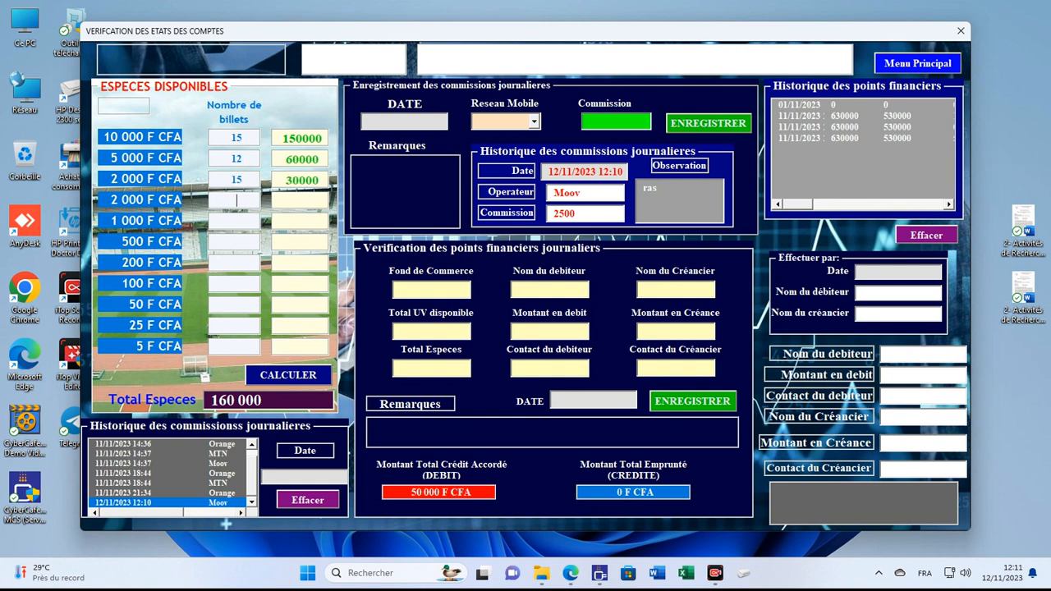
{"action": "type", "text": "12"}
{"action": "key", "text": "Tab"}
{"action": "type", "text": "1"}
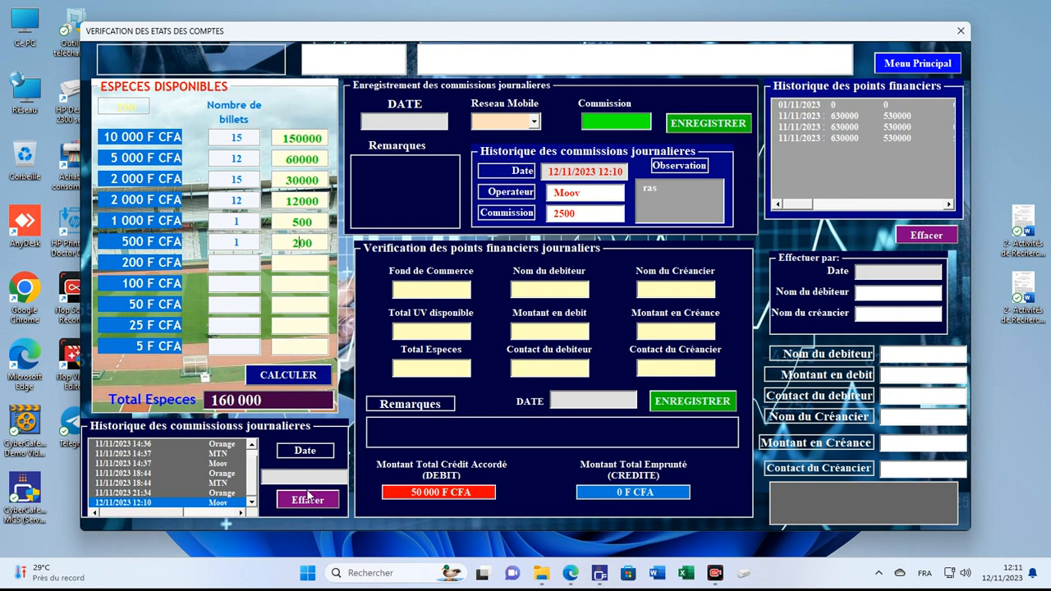
{"action": "left_click", "coordinate": [287, 376]}
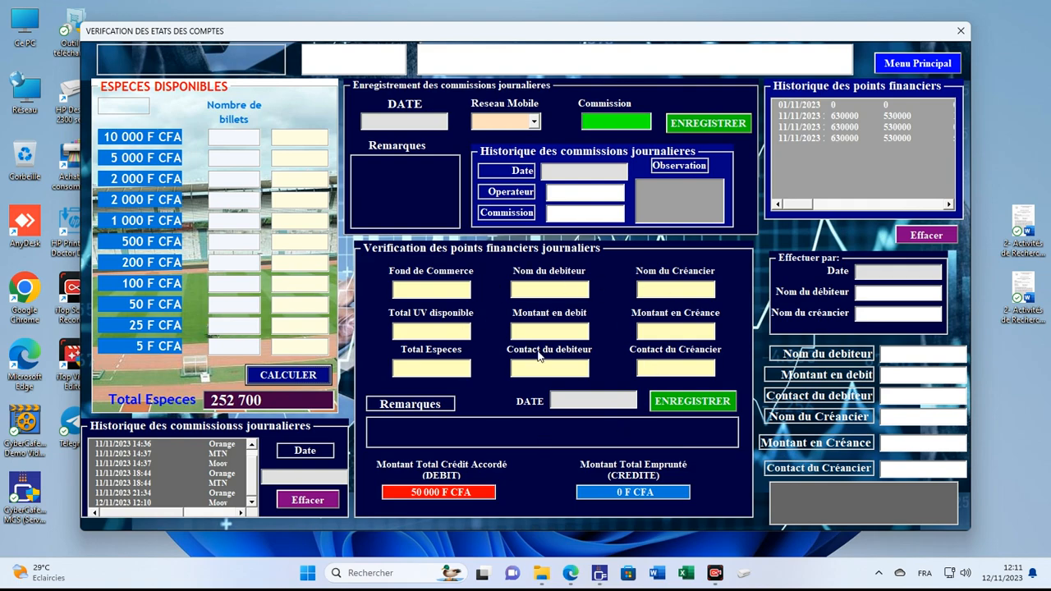
{"action": "left_click", "coordinate": [916, 66]}
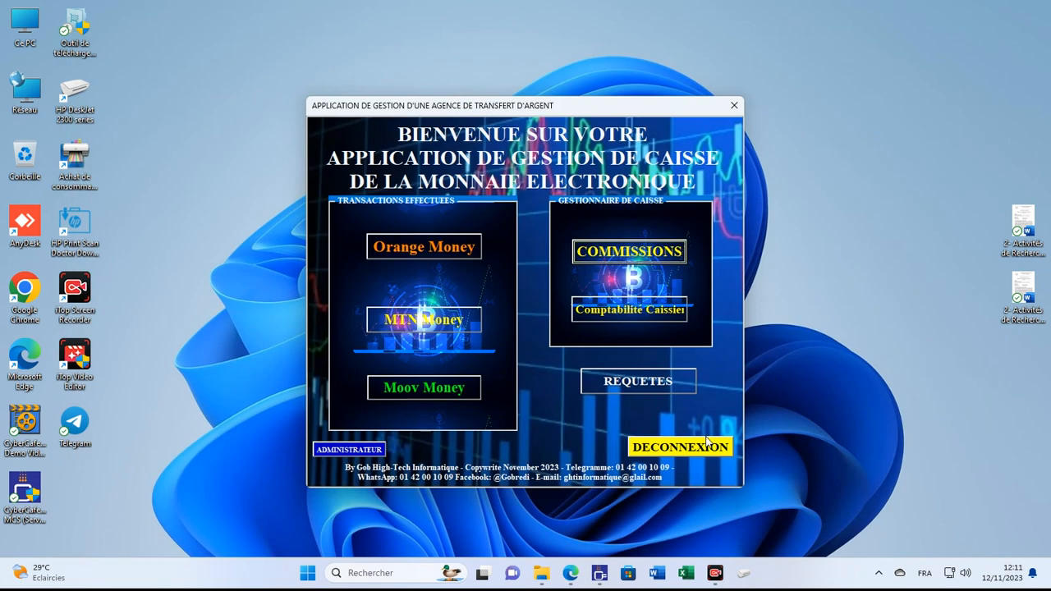
Step: Check the finance manager via owner sign-in, then enter 700000 business capital in cashier accounting
{"action": "left_click", "coordinate": [639, 252]}
{"action": "left_click", "coordinate": [496, 367]}
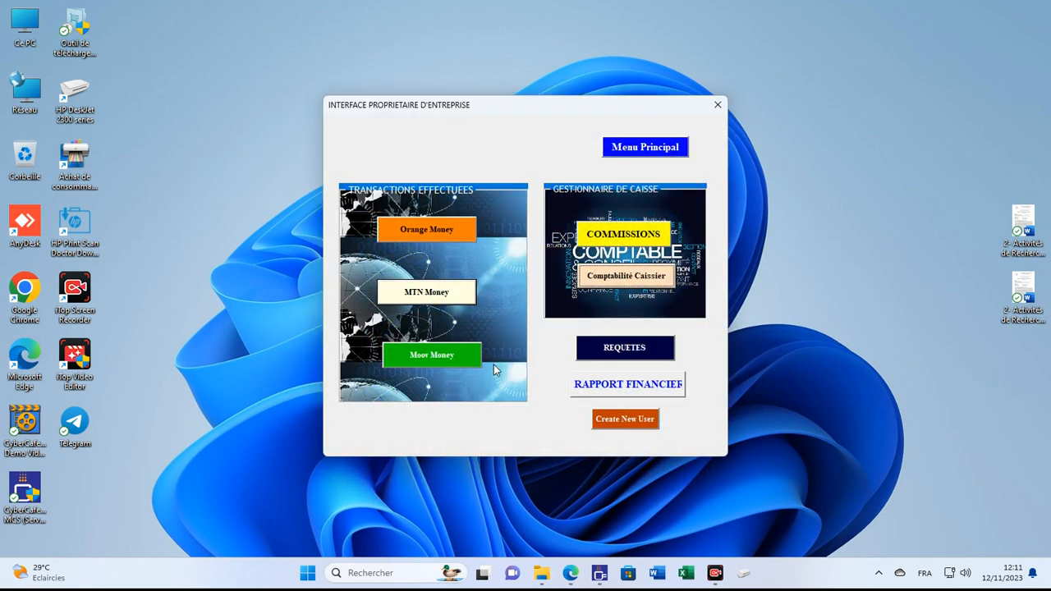
{"action": "left_click", "coordinate": [606, 240]}
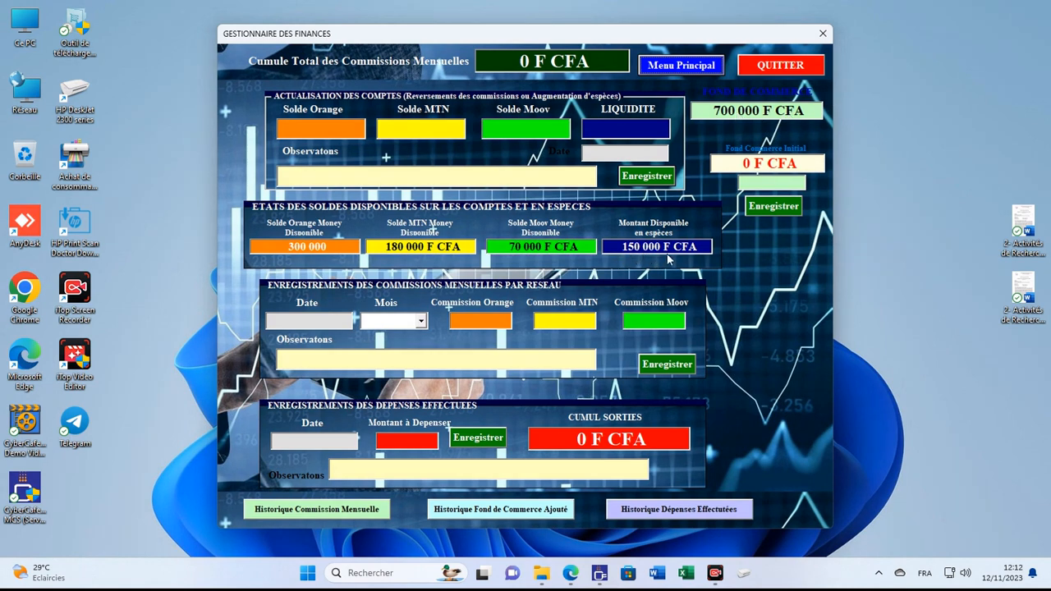
{"action": "left_click", "coordinate": [663, 67]}
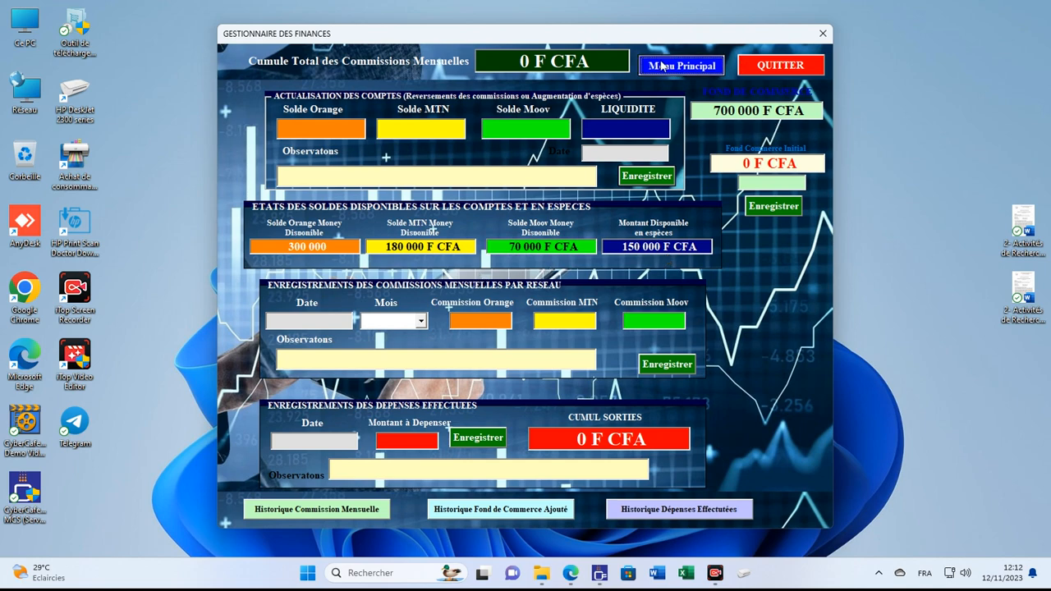
{"action": "left_click", "coordinate": [630, 311]}
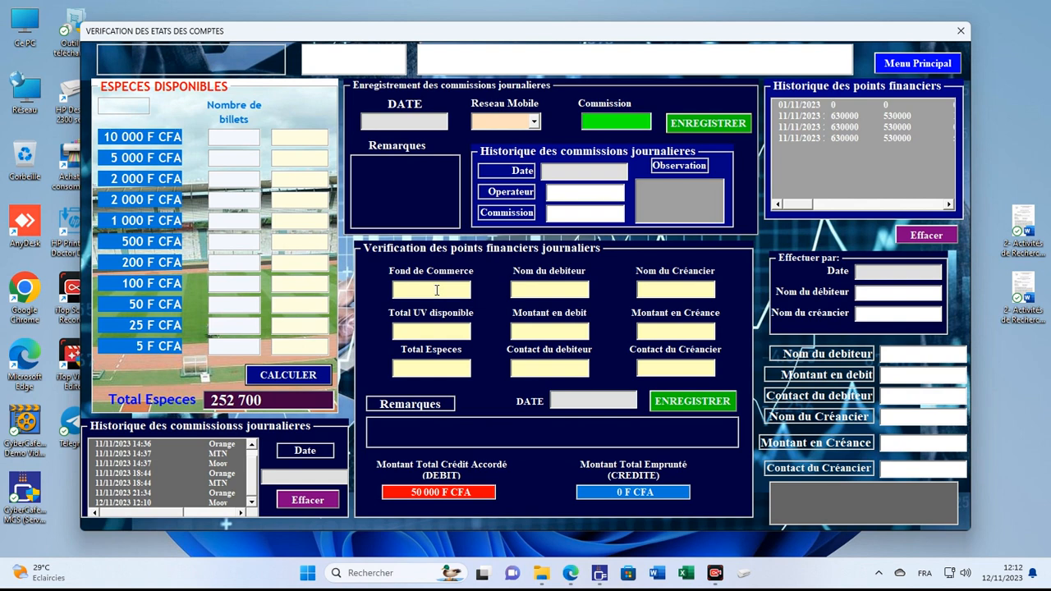
{"action": "left_click", "coordinate": [436, 290]}
{"action": "type", "text": "700"}
{"action": "type", "text": "000"}
Step: Revisit the finance manager with an owner sign-in, then reopen the account verification window
{"action": "left_click", "coordinate": [911, 63]}
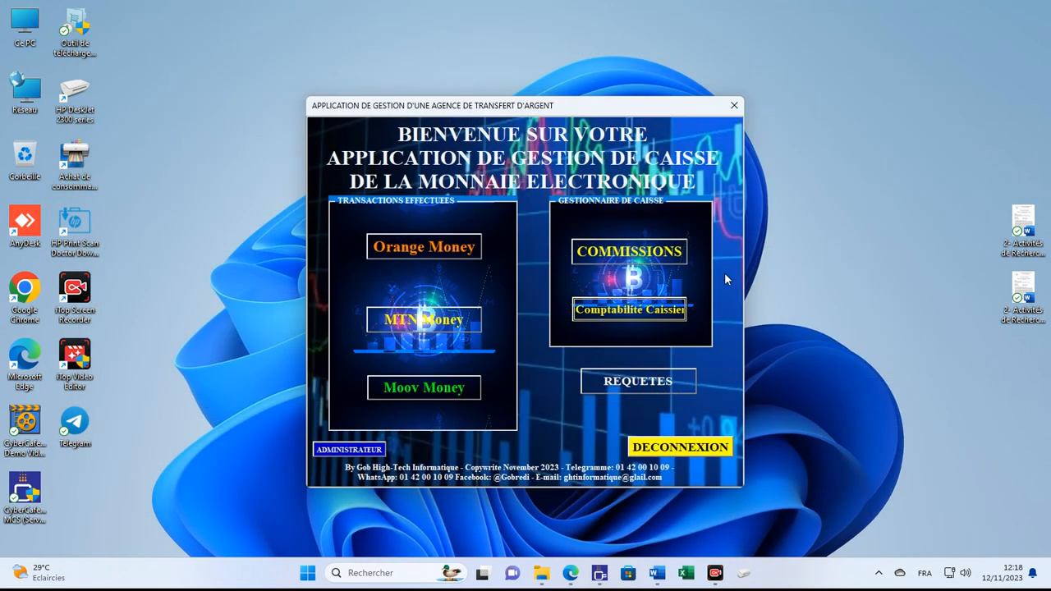
{"action": "left_click", "coordinate": [601, 261]}
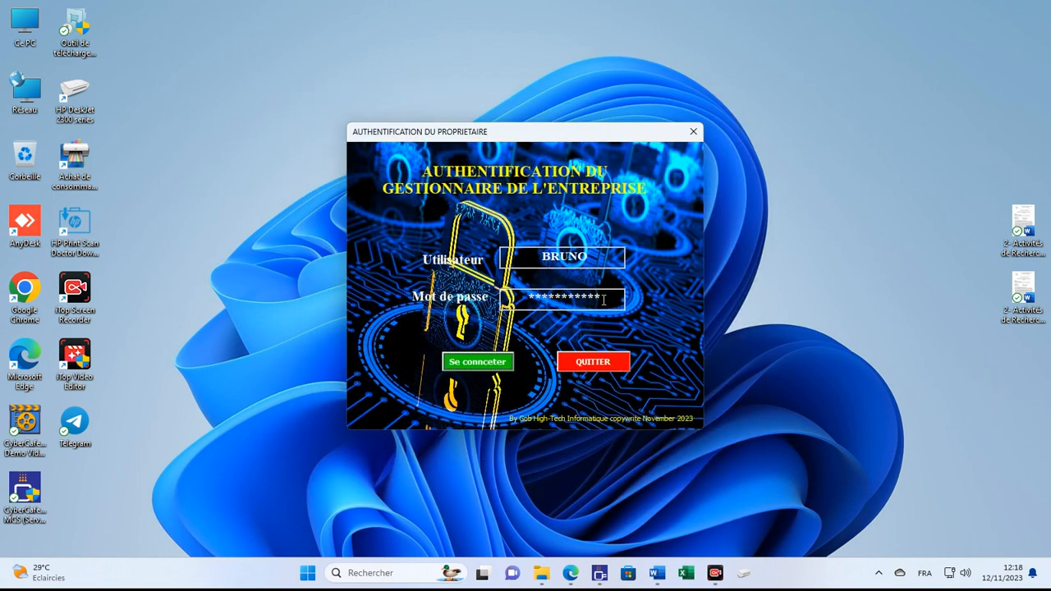
{"action": "left_click", "coordinate": [491, 365]}
{"action": "left_click", "coordinate": [627, 235]}
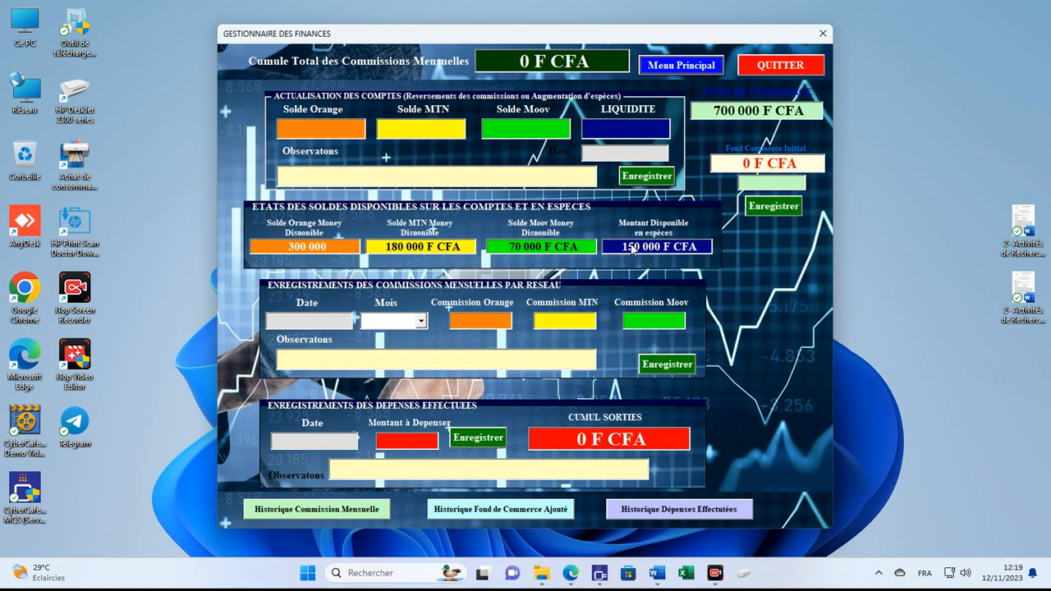
{"action": "left_click", "coordinate": [671, 67]}
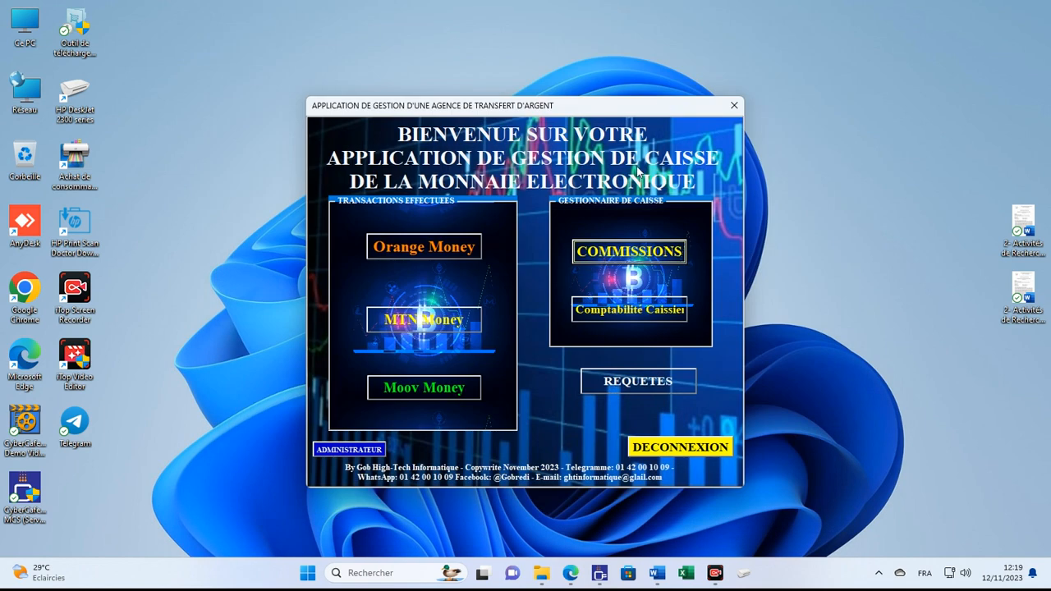
{"action": "left_click", "coordinate": [629, 309]}
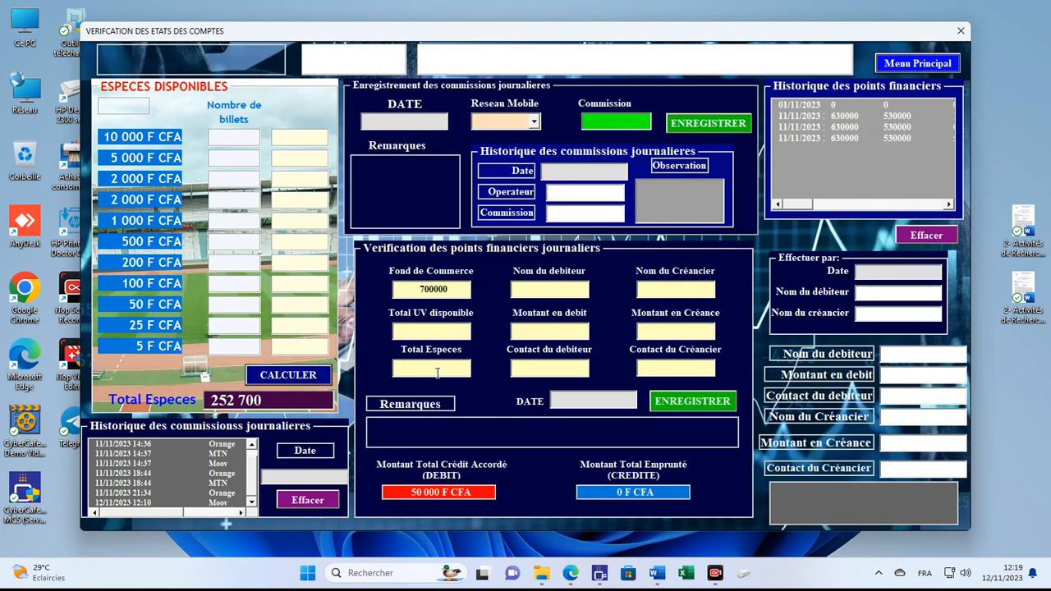
Step: Enter 150000 cash and 550000 UV, date-stamp and save the check, then view its perfect-account result
{"action": "left_click", "coordinate": [442, 368]}
{"action": "type", "text": "150000"}
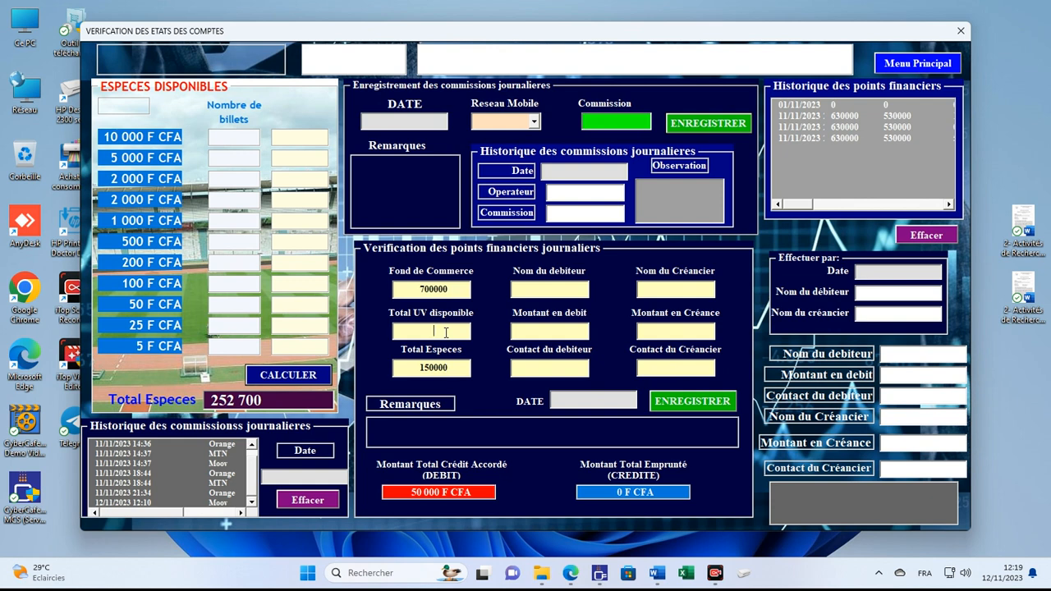
{"action": "left_click", "coordinate": [445, 332]}
{"action": "type", "text": "550000"}
{"action": "left_click", "coordinate": [620, 401]}
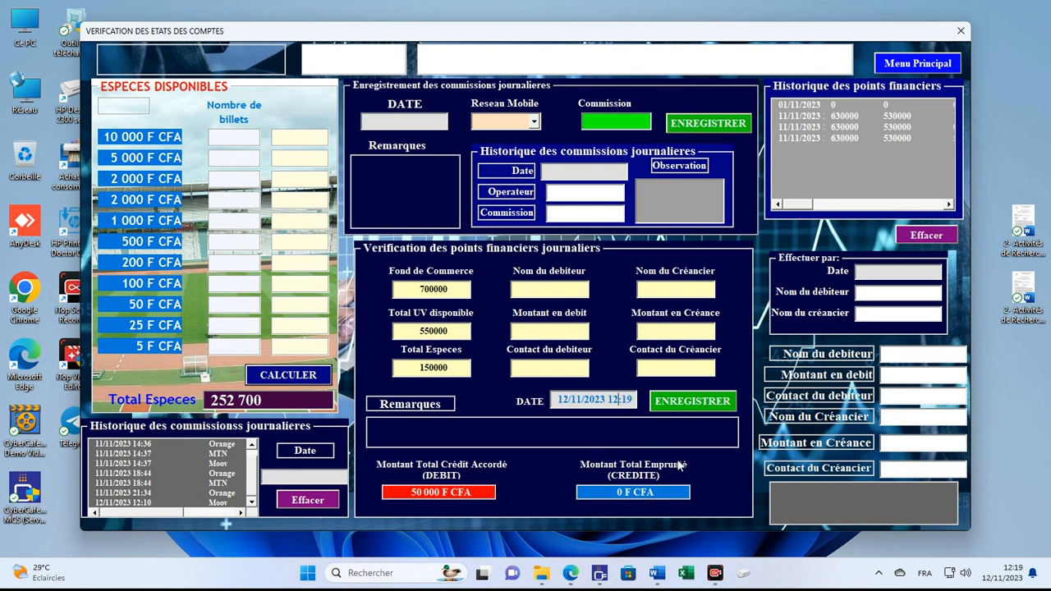
{"action": "left_click", "coordinate": [684, 402]}
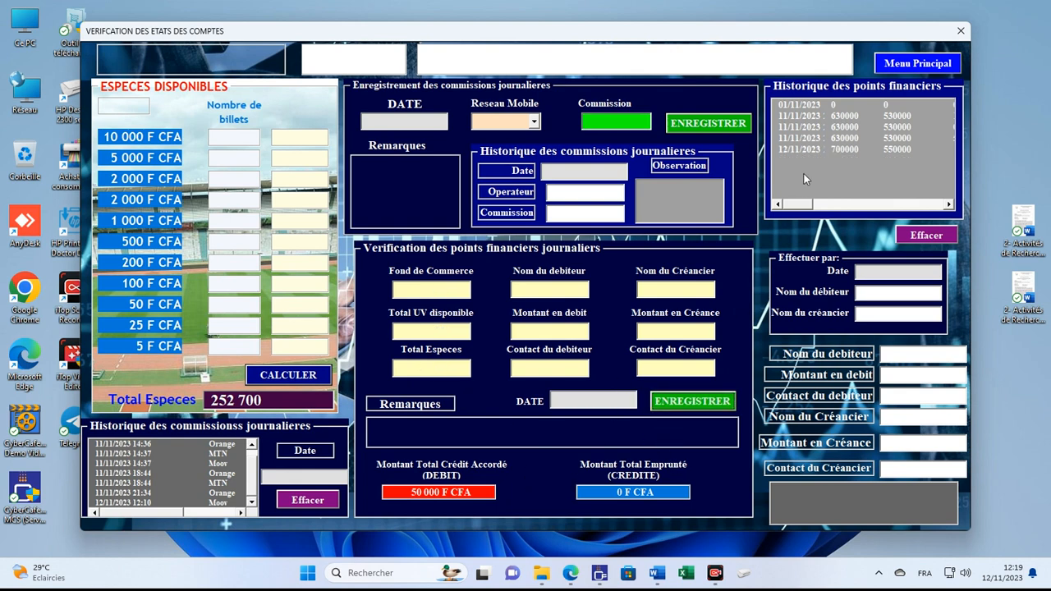
{"action": "left_click", "coordinate": [799, 148]}
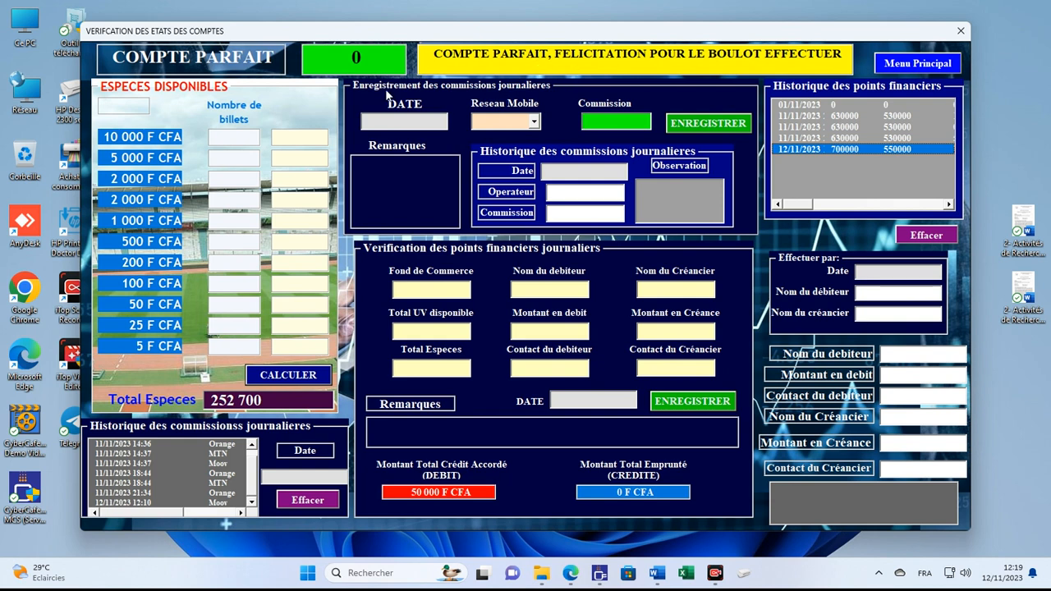
Step: Enter 700000 capital, 550000 UV and 100000 cash for a second check
{"action": "left_click", "coordinate": [426, 291]}
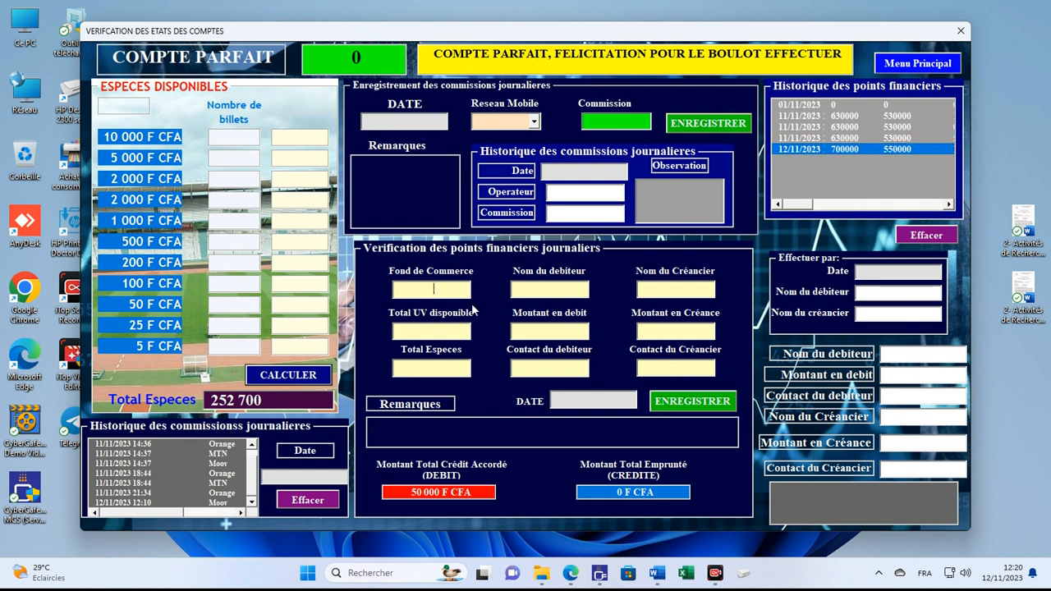
{"action": "type", "text": "700000"}
{"action": "left_click", "coordinate": [422, 333]}
{"action": "type", "text": "42"}
{"action": "key", "text": "BackSpace"}
{"action": "key", "text": "BackSpace"}
{"action": "type", "text": "550000"}
{"action": "type", "text": "100000"}
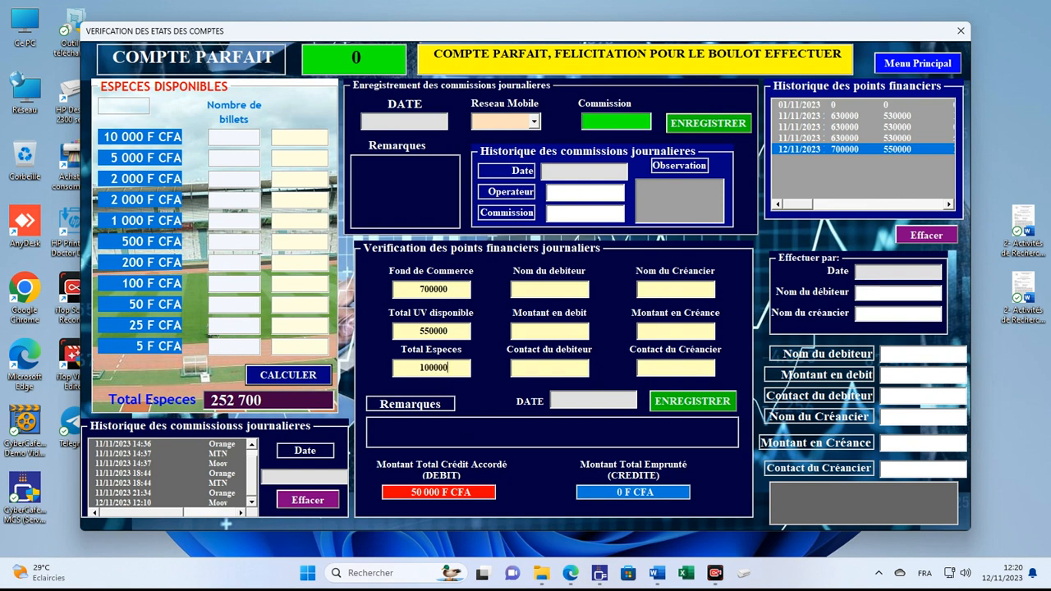
Step: Date-stamp and save the second check, then view its 50000 MANQUE result
{"action": "left_click", "coordinate": [573, 401]}
{"action": "left_click", "coordinate": [651, 409]}
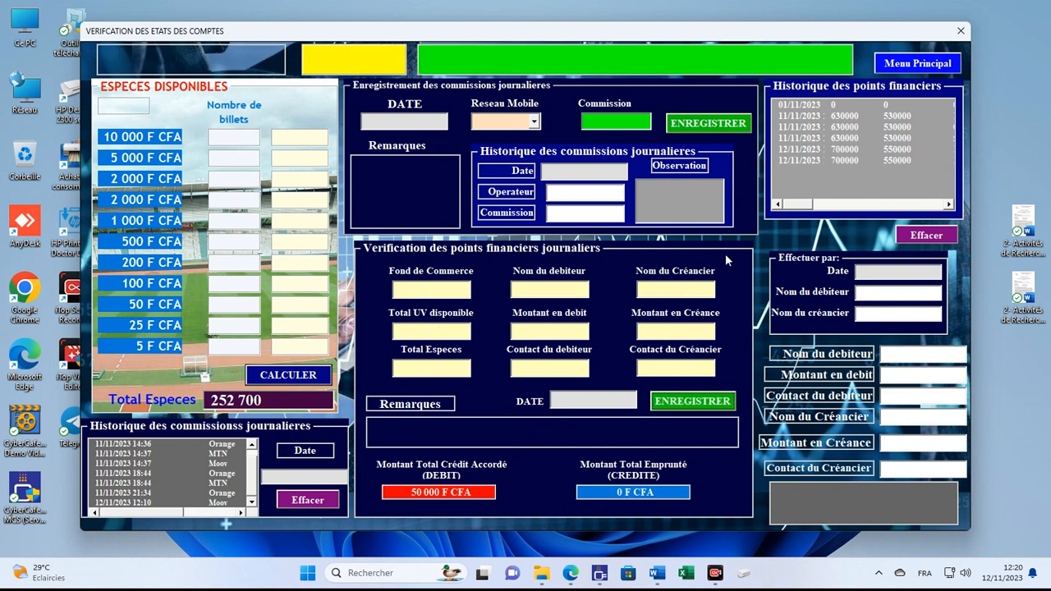
{"action": "left_click", "coordinate": [821, 161]}
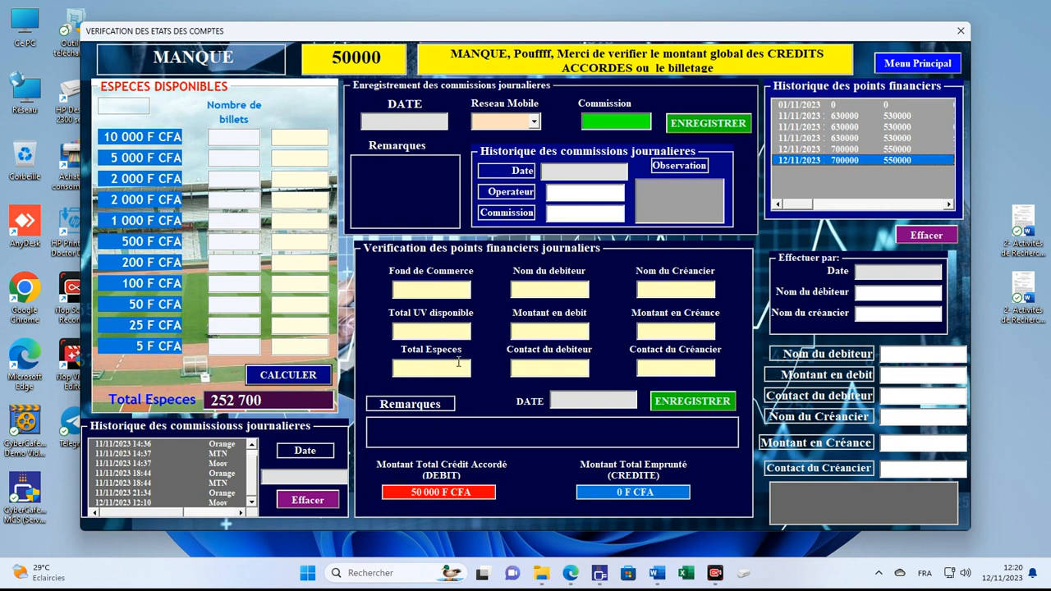
Step: Enter 700000 as Fond de Commerce, 550000 as Total UV disponible and 50000 as Montant en debit
{"action": "left_click", "coordinate": [417, 293]}
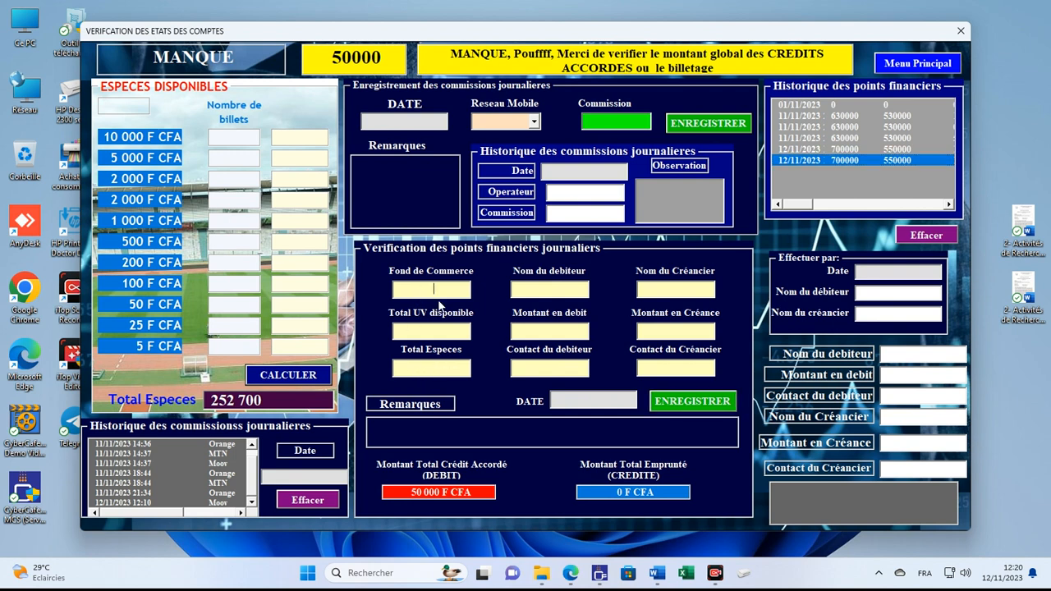
{"action": "type", "text": "700000"}
{"action": "left_click", "coordinate": [440, 331]}
{"action": "type", "text": "55000"}
{"action": "type", "text": "0100000"}
{"action": "left_click", "coordinate": [556, 334]}
{"action": "type", "text": "50000"}
{"action": "left_click", "coordinate": [608, 580]}
Step: Correct Total Especes to 100000, fill in the debtor's name and contact number, and stamp the date
{"action": "left_click", "coordinate": [446, 368]}
{"action": "type", "text": "0"}
{"action": "left_click", "coordinate": [531, 287]}
{"action": "type", "text": "yo"}
{"action": "key", "text": "BackSpace"}
{"action": "key", "text": "BackSpace"}
{"action": "type", "text": "yeo"}
{"action": "left_click", "coordinate": [548, 369]}
{"action": "type", "text": "050505505"}
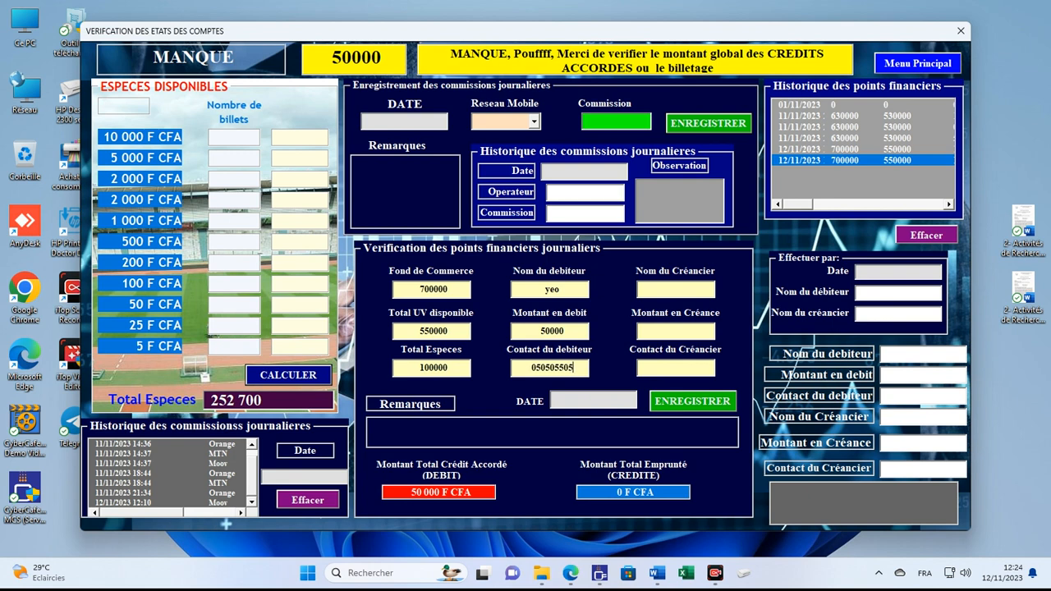
{"action": "left_click", "coordinate": [580, 400]}
Step: Save the debit check and select its history row to show the COMPTE PARFAIT result
{"action": "left_click", "coordinate": [685, 405]}
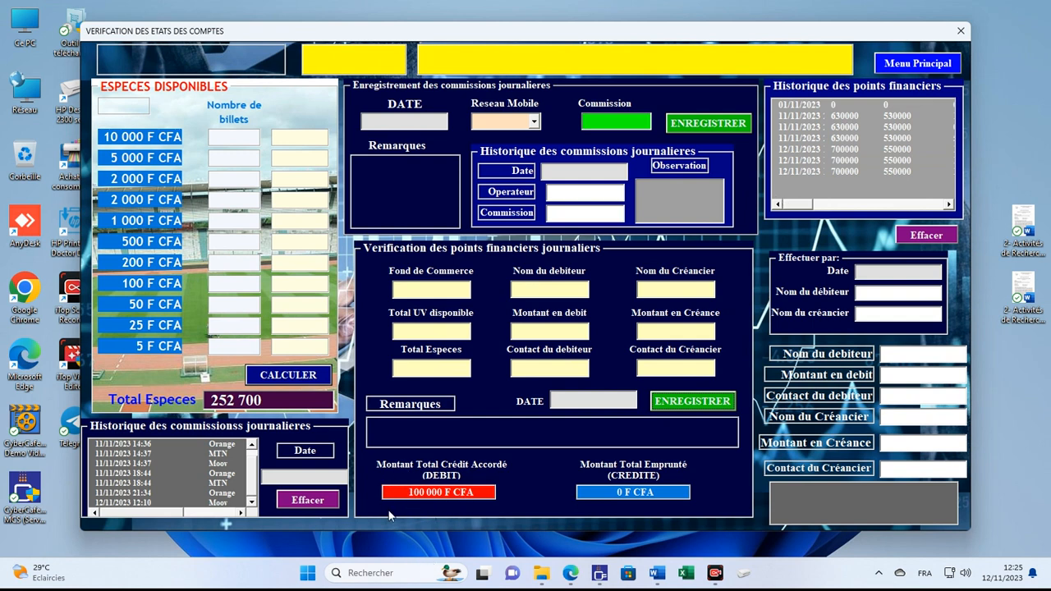
{"action": "left_click", "coordinate": [813, 171]}
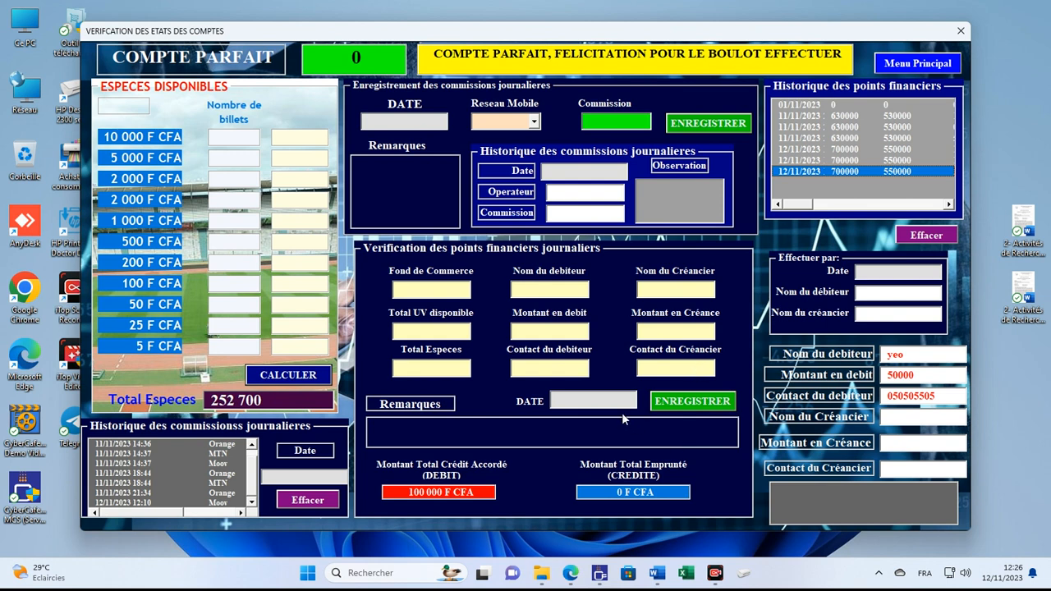
Step: Enter 700000 capital, 550000 UV and 0 cash for a new check
{"action": "left_click", "coordinate": [452, 292]}
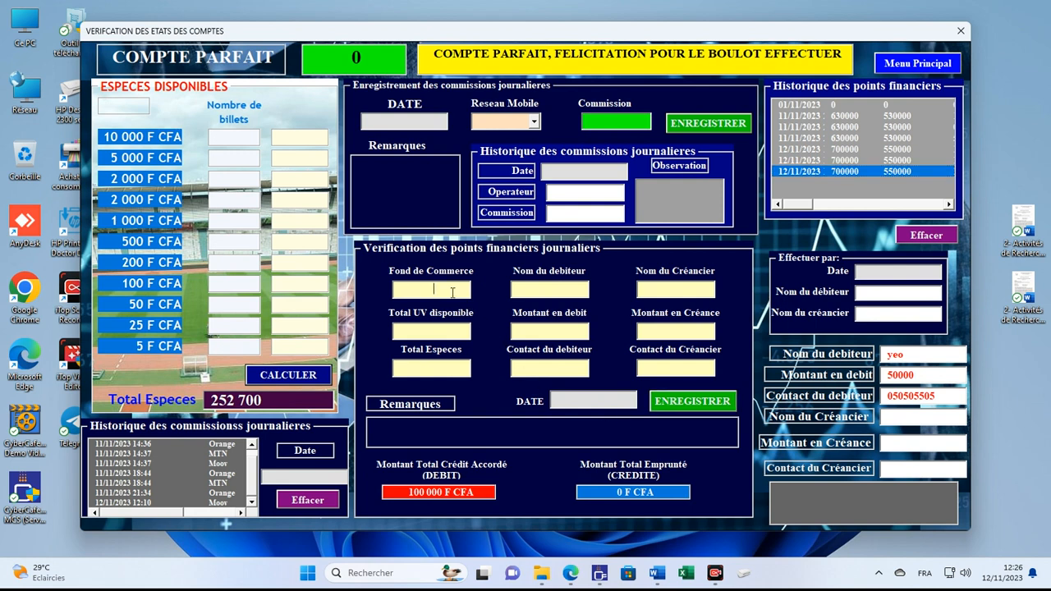
{"action": "type", "text": "700000"}
{"action": "left_click", "coordinate": [434, 328]}
{"action": "type", "text": "550000"}
{"action": "left_click", "coordinate": [451, 368]}
{"action": "type", "text": "0"}
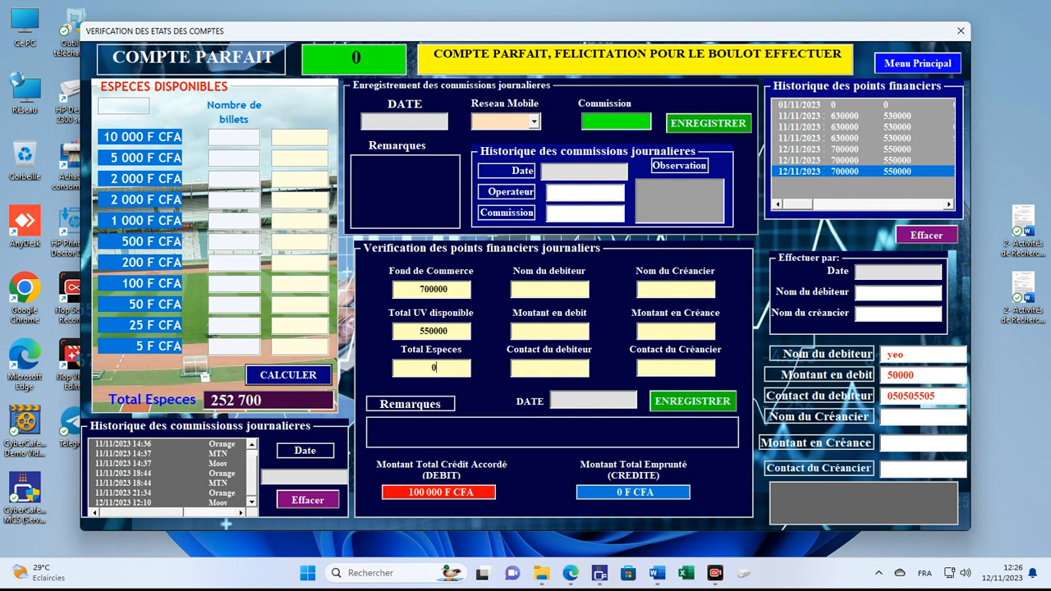
Step: Fill in the creditor's name and contact number and a 100000 credit amount, then stamp the date
{"action": "left_click", "coordinate": [671, 292]}
{"action": "type", "text": "hie"}
{"action": "key", "text": "Tab"}
{"action": "type", "text": "10000"}
{"action": "left_click", "coordinate": [679, 372]}
{"action": "type", "text": "05050505"}
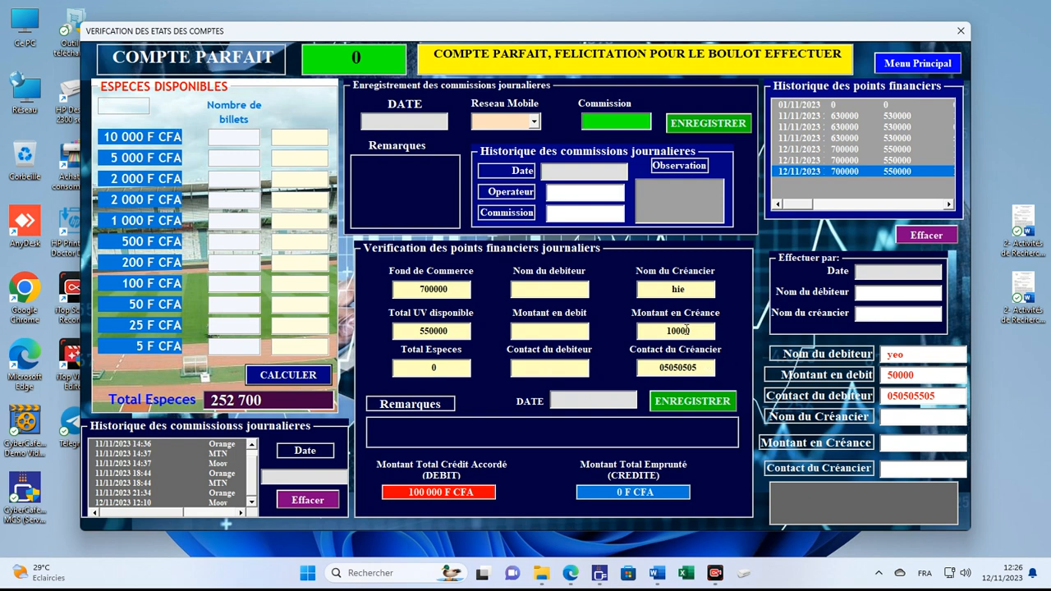
{"action": "type", "text": "0"}
{"action": "key", "text": "BackSpace"}
{"action": "type", "text": "0"}
{"action": "left_click", "coordinate": [613, 399]}
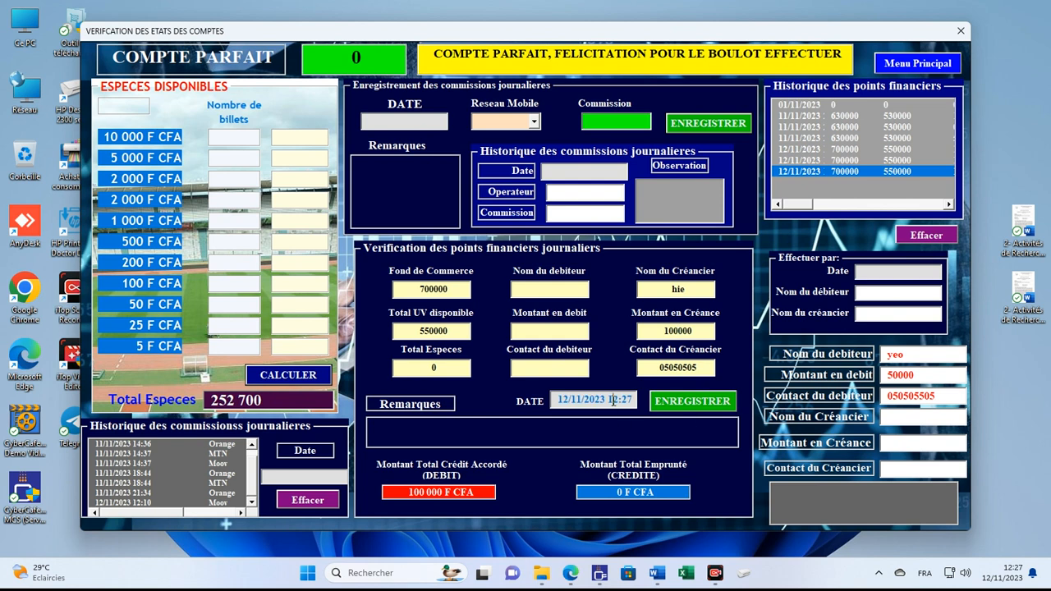
Step: Save the check with its 100000 amount owed to the creditor
{"action": "left_click", "coordinate": [675, 404]}
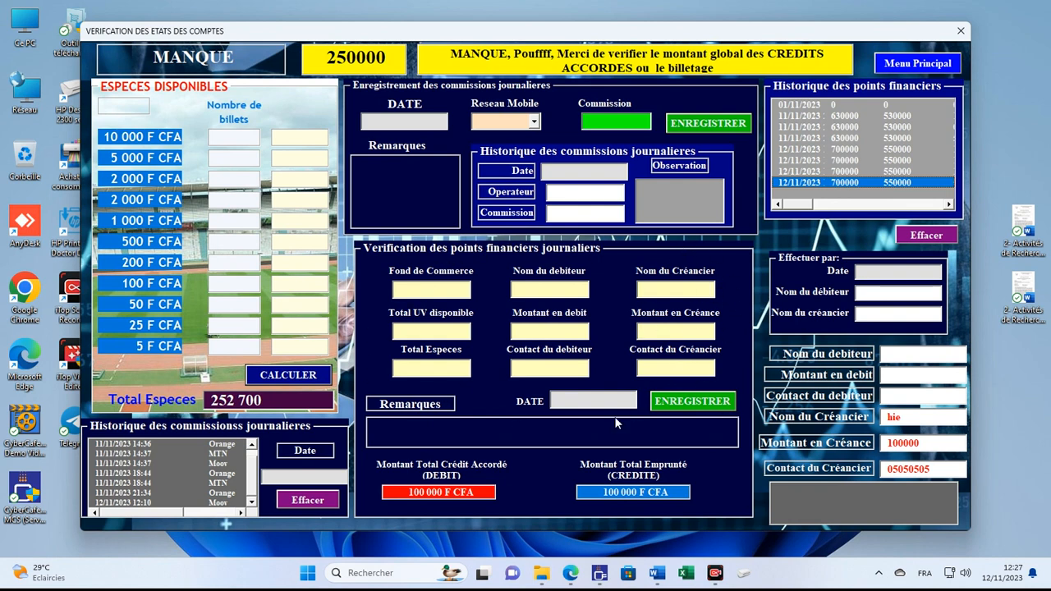
Step: Start a new check with 800000 capital, 550000 UV and 150000 cash
{"action": "left_click", "coordinate": [433, 289]}
{"action": "type", "text": "80000"}
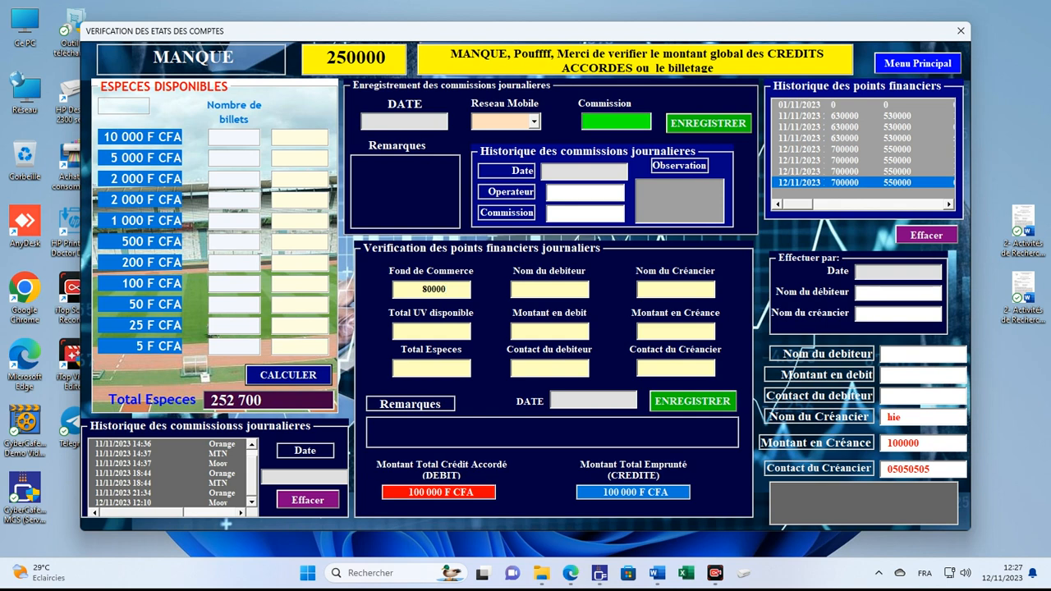
{"action": "type", "text": "0"}
{"action": "left_click", "coordinate": [435, 332]}
{"action": "type", "text": "550000"}
{"action": "left_click", "coordinate": [441, 366]}
{"action": "type", "text": "150000"}
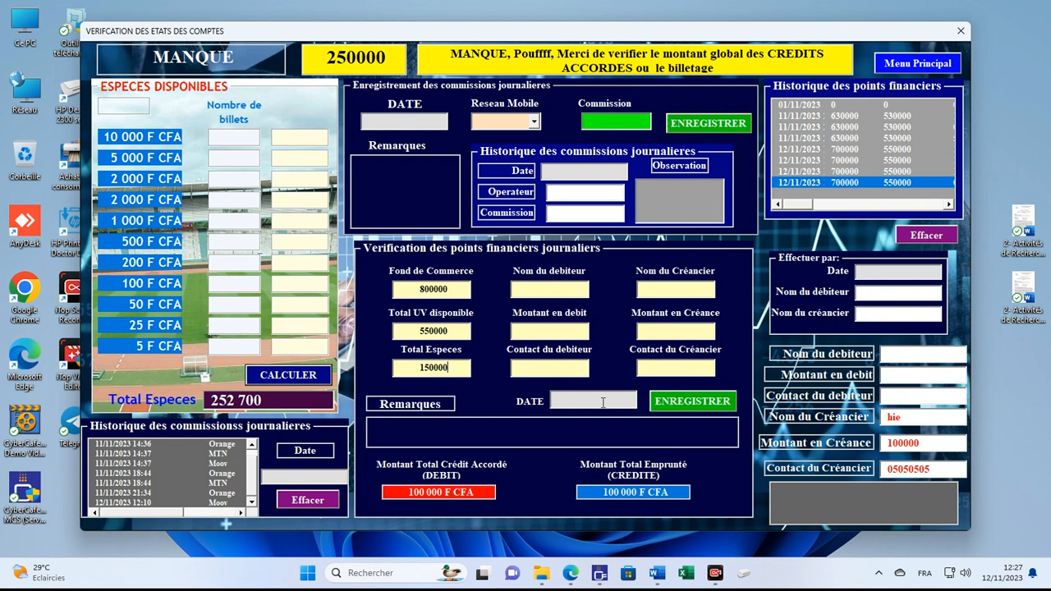
{"action": "left_click", "coordinate": [705, 332]}
Step: Change Total Especes to 250000, stamp the date and save the check to history
{"action": "left_click", "coordinate": [423, 367]}
{"action": "key", "text": "Delete"}
{"action": "type", "text": "2"}
{"action": "left_click", "coordinate": [615, 400]}
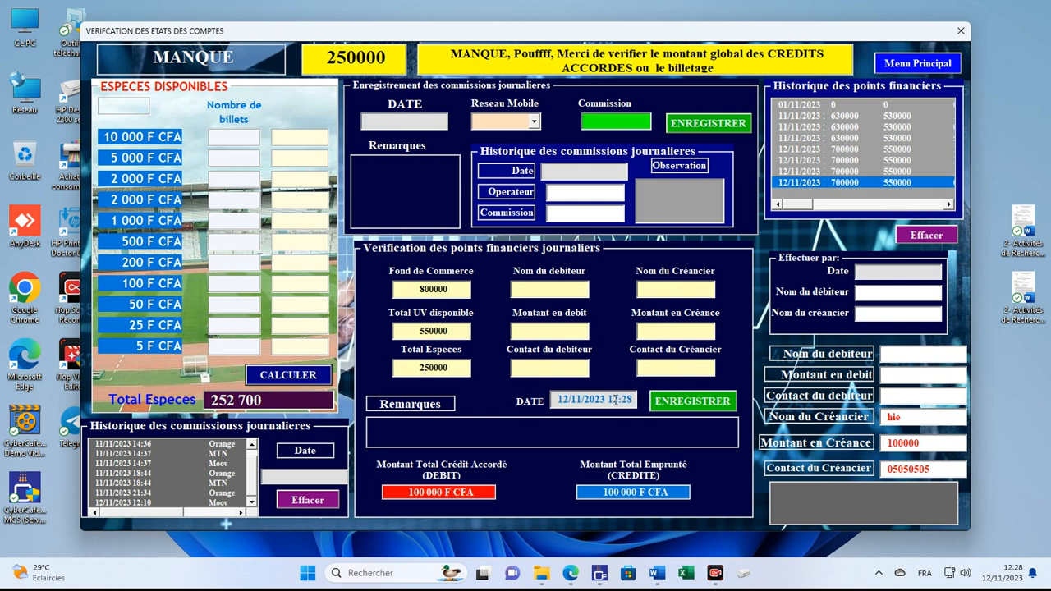
{"action": "left_click", "coordinate": [681, 401]}
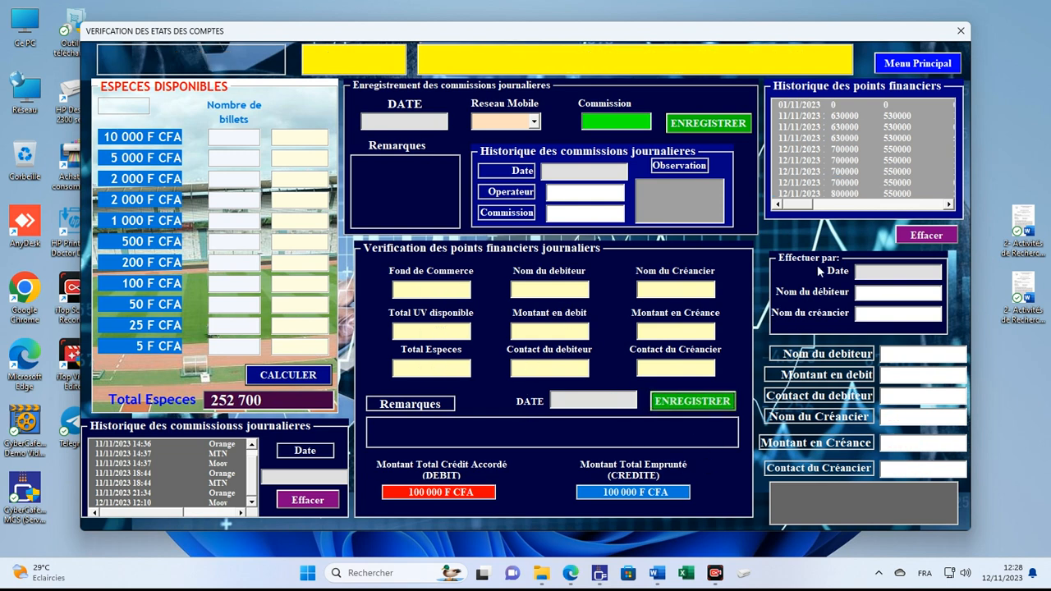
Step: Show the newest check's COMPTE PARFAIT result and filter the histories to 12/11/2023
{"action": "left_click", "coordinate": [847, 195]}
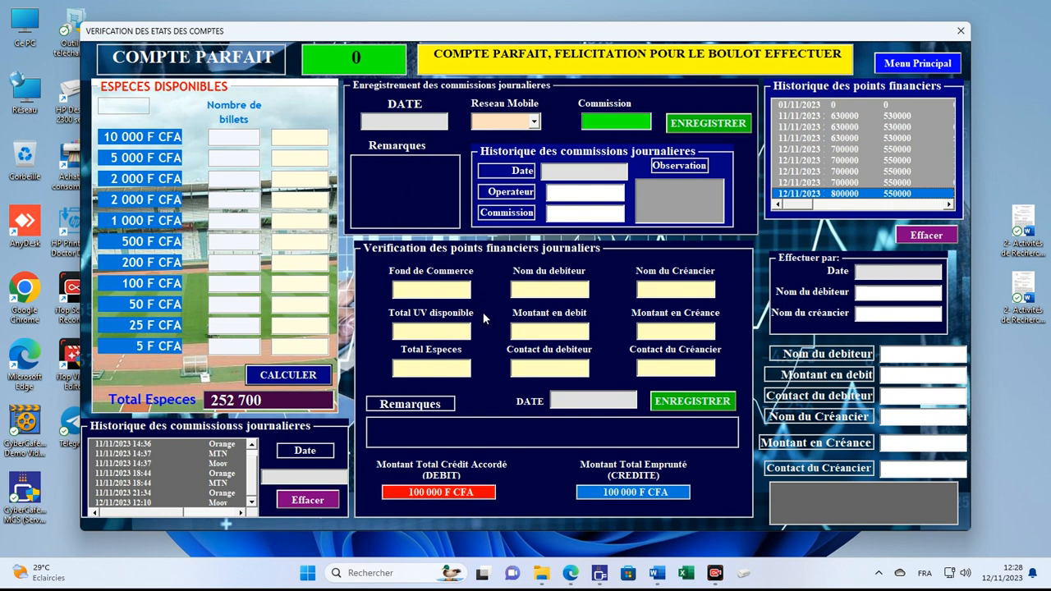
{"action": "left_click", "coordinate": [311, 477]}
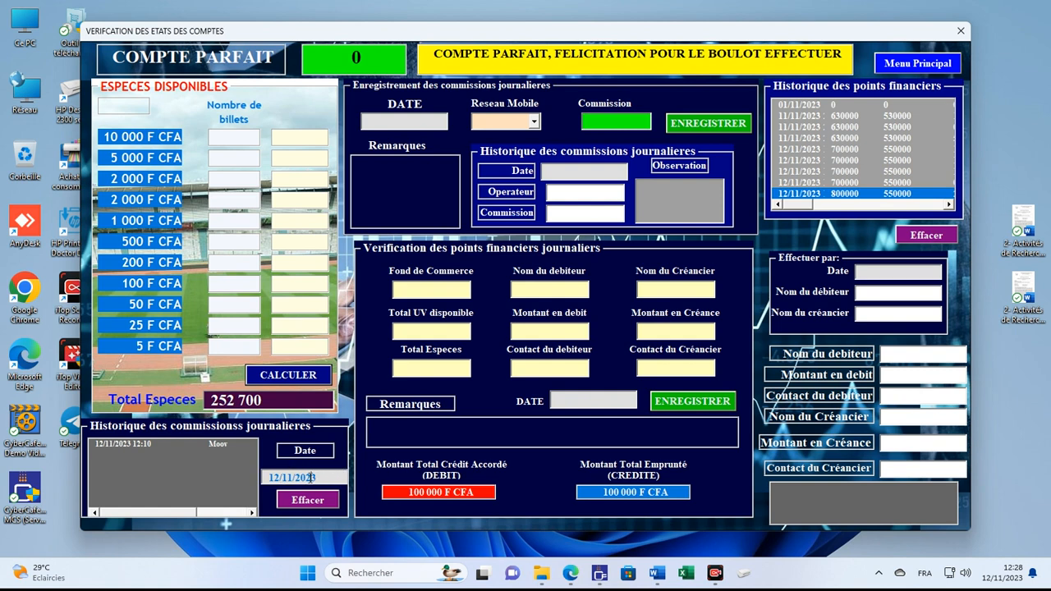
{"action": "left_click", "coordinate": [400, 120]}
{"action": "left_click", "coordinate": [901, 277]}
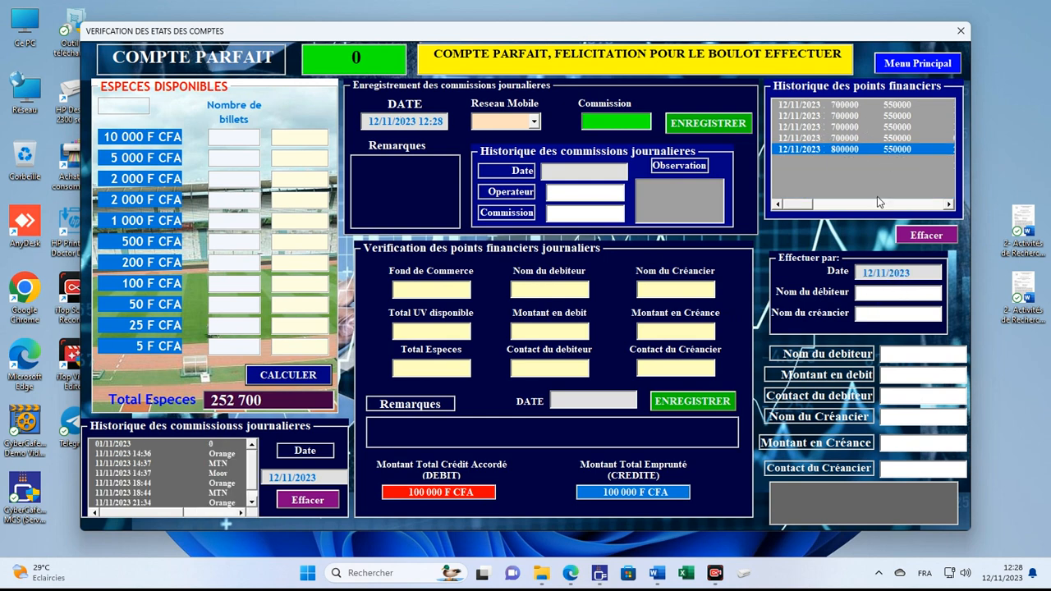
{"action": "left_click", "coordinate": [900, 292]}
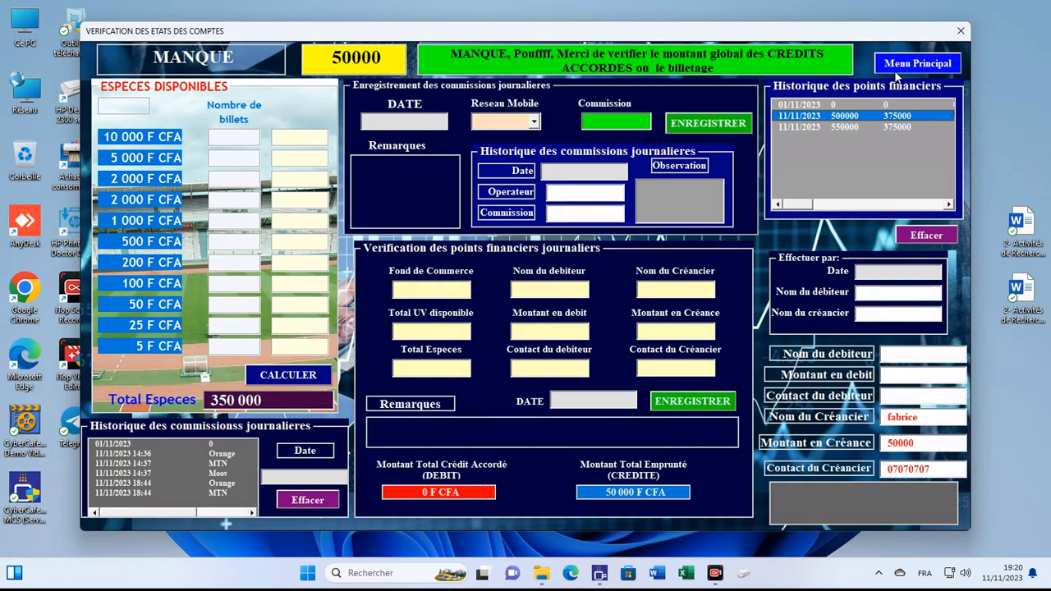
Step: Go back to the main menu, open the erroneous-operation claim form and enter the erroneous deposit number
{"action": "left_click", "coordinate": [897, 72]}
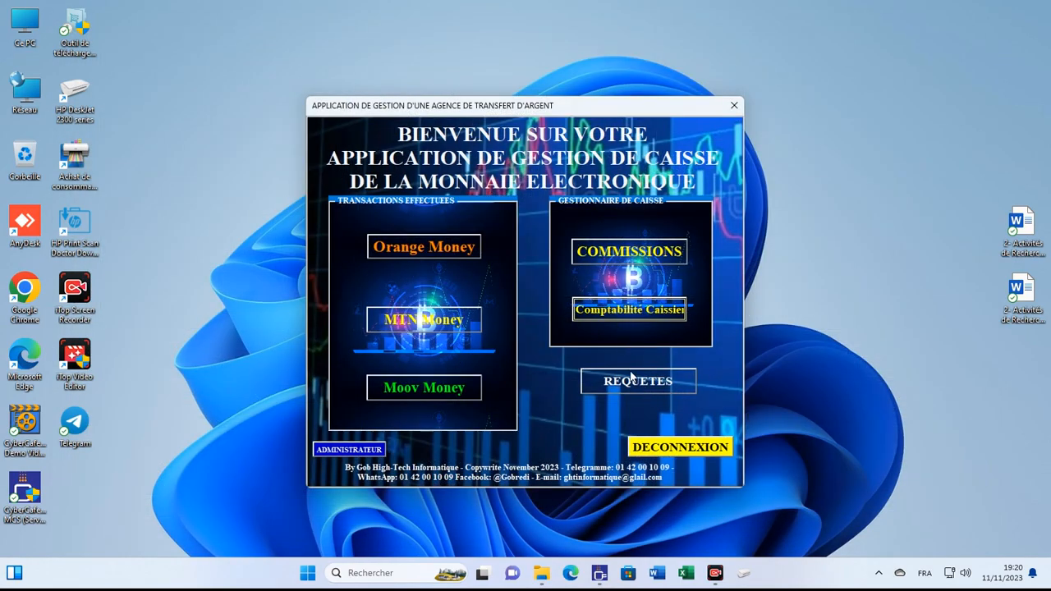
{"action": "left_click", "coordinate": [631, 380]}
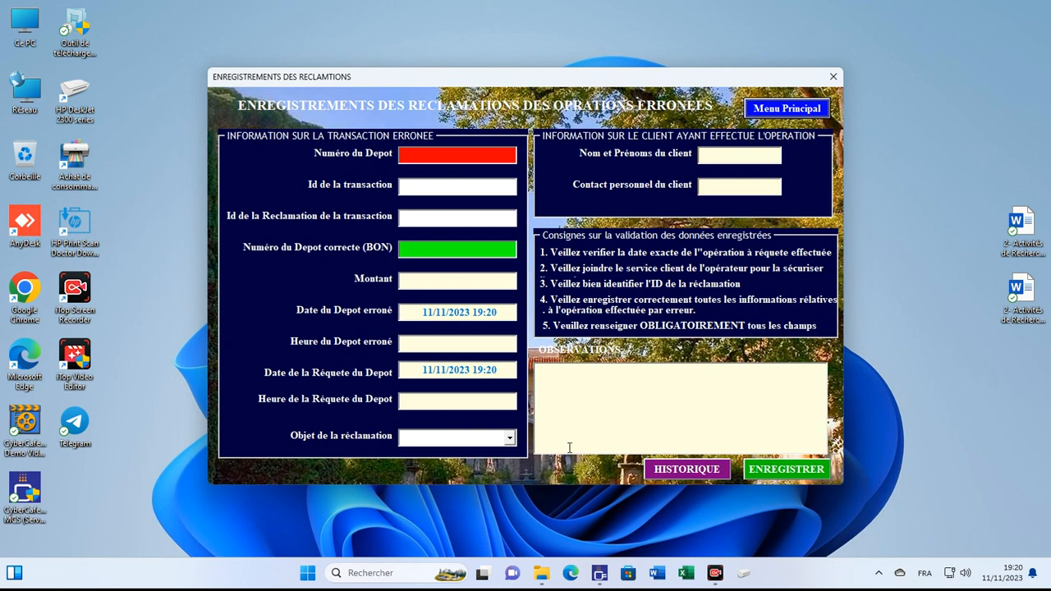
{"action": "left_click", "coordinate": [481, 154]}
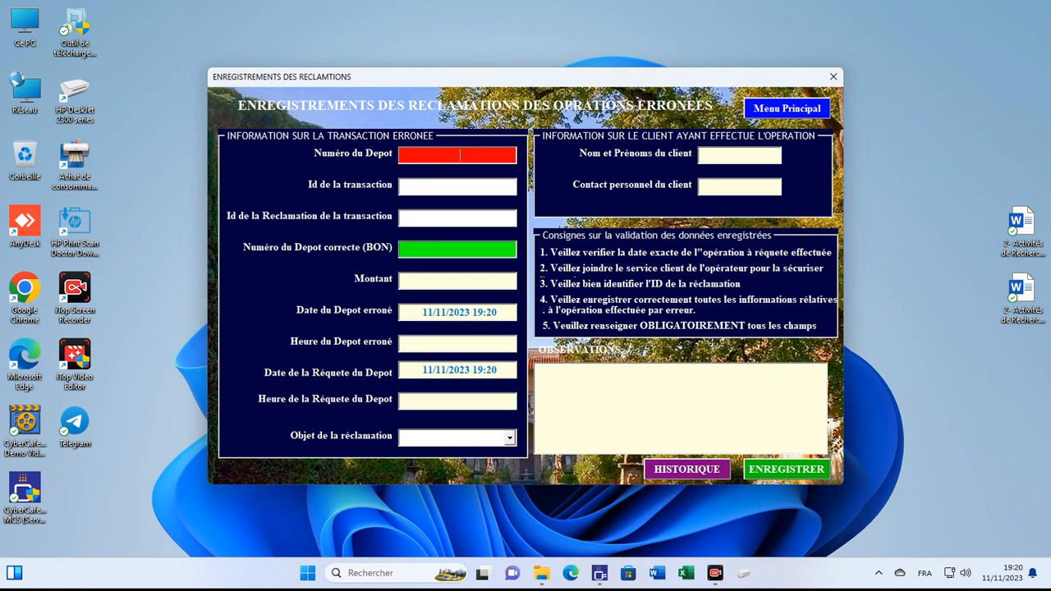
{"action": "type", "text": "505050450"}
{"action": "key", "text": "BackSpace"}
{"action": "key", "text": "BackSpace"}
{"action": "key", "text": "BackSpace"}
{"action": "type", "text": "050"}
Step: Enter the transaction ID and the RQ-prefixed claim ID
{"action": "left_click", "coordinate": [437, 187]}
{"action": "type", "text": "ID000000000000000000"}
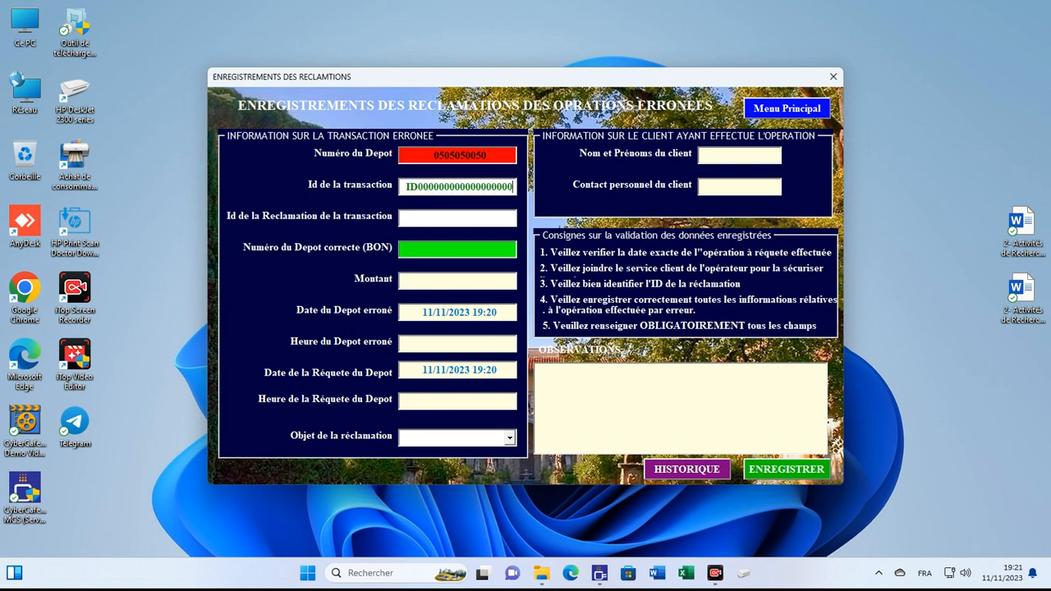
{"action": "type", "text": "1"}
{"action": "left_click", "coordinate": [429, 218]}
{"action": "type", "text": "RQ0000000000000000001"}
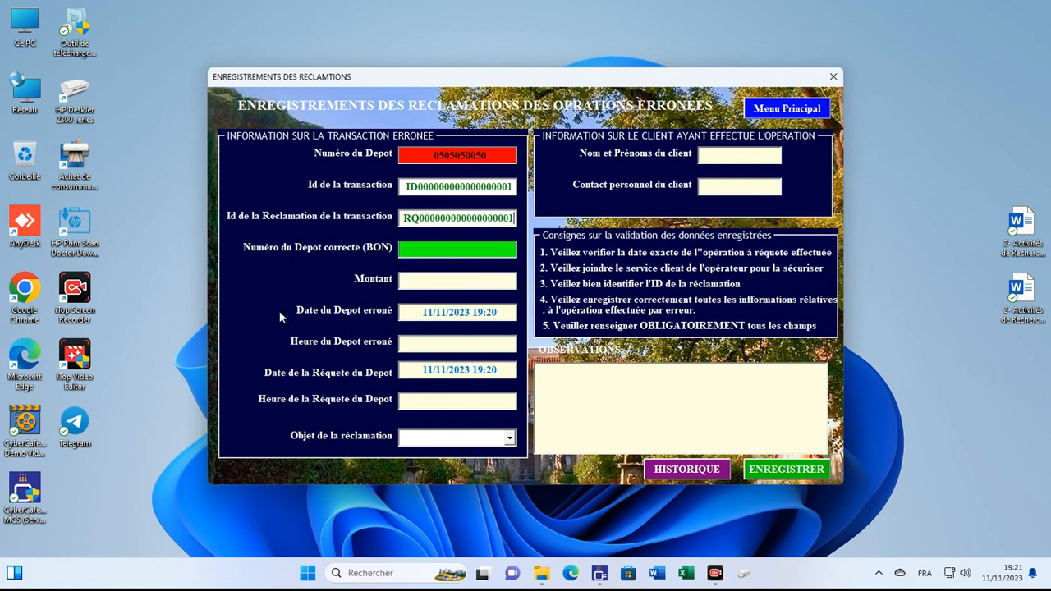
Step: Enter the correct deposit number, amount 100000, deposit time 19h20 and request time 19h21
{"action": "left_click", "coordinate": [434, 255]}
{"action": "type", "text": "070707"}
{"action": "type", "text": "0707"}
{"action": "type", "text": "10000"}
{"action": "type", "text": "0"}
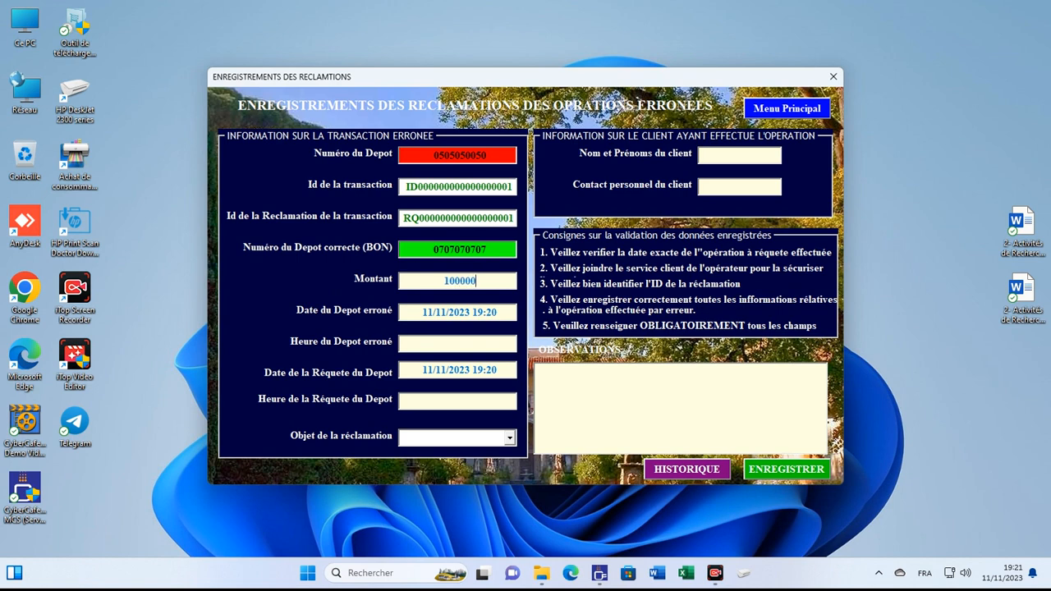
{"action": "left_click", "coordinate": [479, 345]}
{"action": "type", "text": "19h20"}
{"action": "left_click", "coordinate": [466, 404]}
{"action": "type", "text": "1920"}
{"action": "key", "text": "BackSpace"}
{"action": "key", "text": "BackSpace"}
{"action": "type", "text": "h21"}
Step: Choose NUMERO ERRONE as the claim reason and fill in the client's name and contact number
{"action": "left_click", "coordinate": [509, 437]}
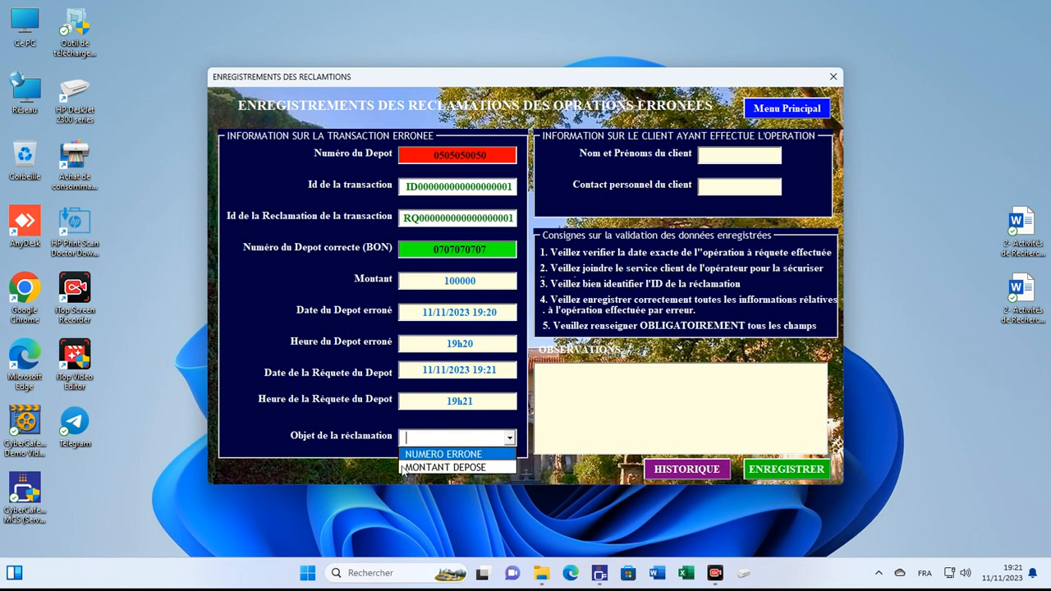
{"action": "left_click", "coordinate": [462, 454]}
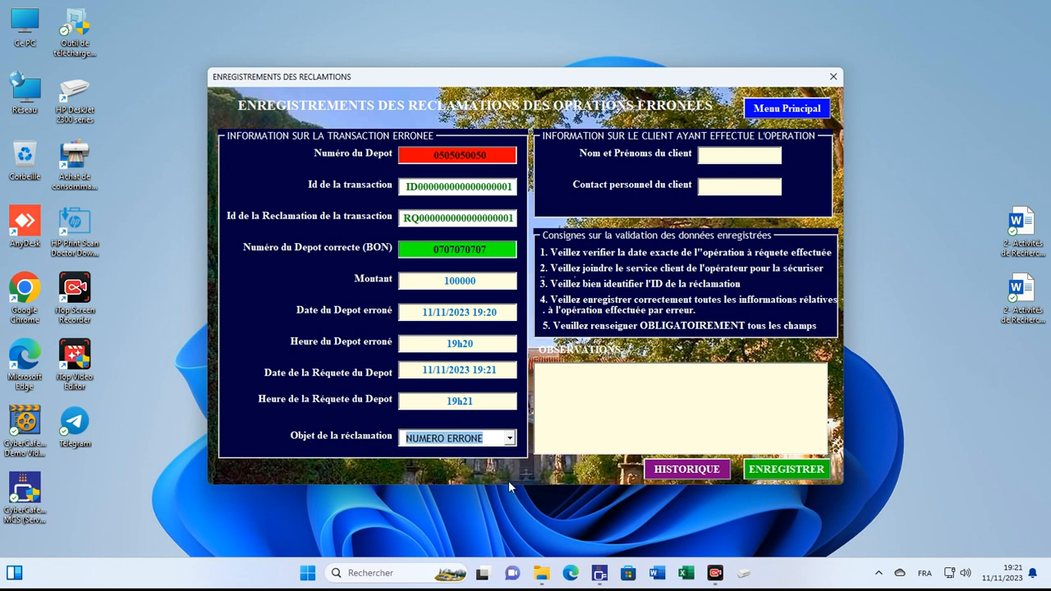
{"action": "left_click", "coordinate": [722, 156]}
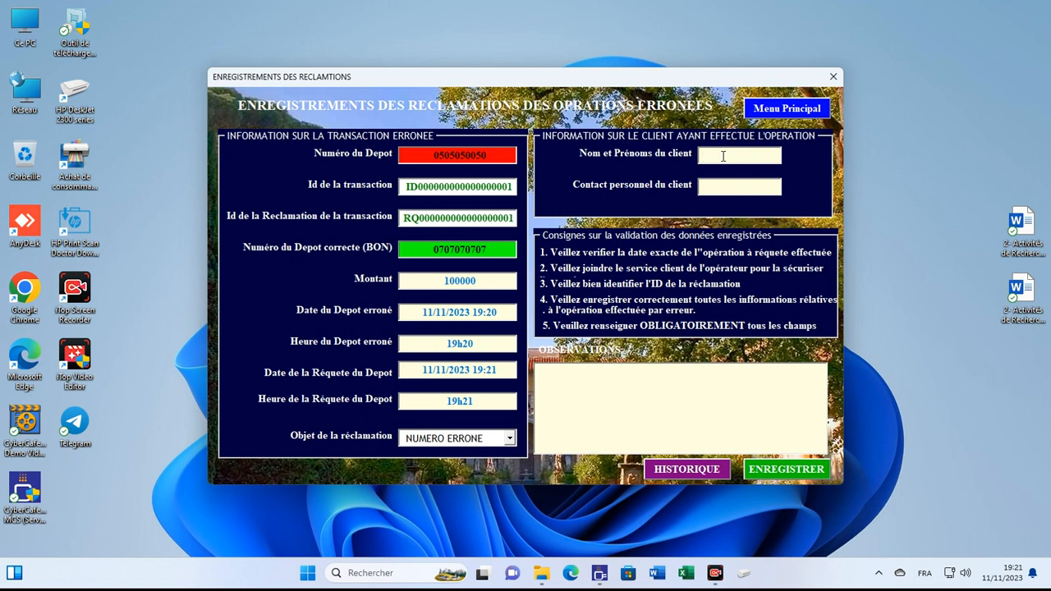
{"action": "type", "text": "lohi"}
{"action": "left_click", "coordinate": [741, 187]}
{"action": "type", "text": "0606060600"}
Step: Write the claim observation and save the claim, clearing the form
{"action": "left_click", "coordinate": [601, 384]}
{"action": "type", "text": "dsg"}
{"action": "key", "text": "BackSpace"}
{"action": "key", "text": "BackSpace"}
{"action": "key", "text": "BackSpace"}
{"action": "type", "text": "dpo"}
{"action": "type", "text": "t erru securise"}
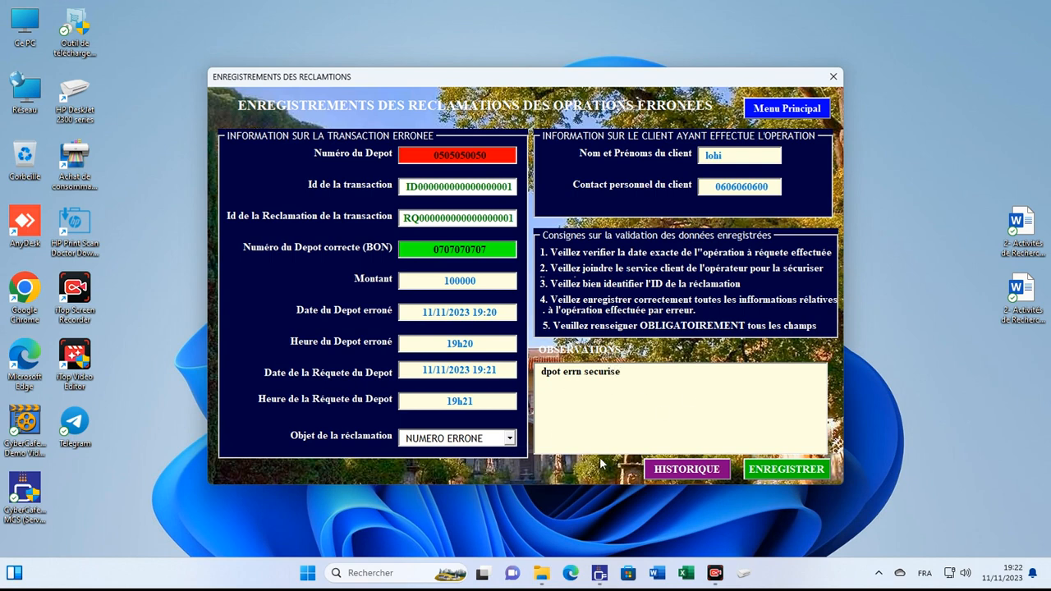
{"action": "left_click", "coordinate": [763, 470]}
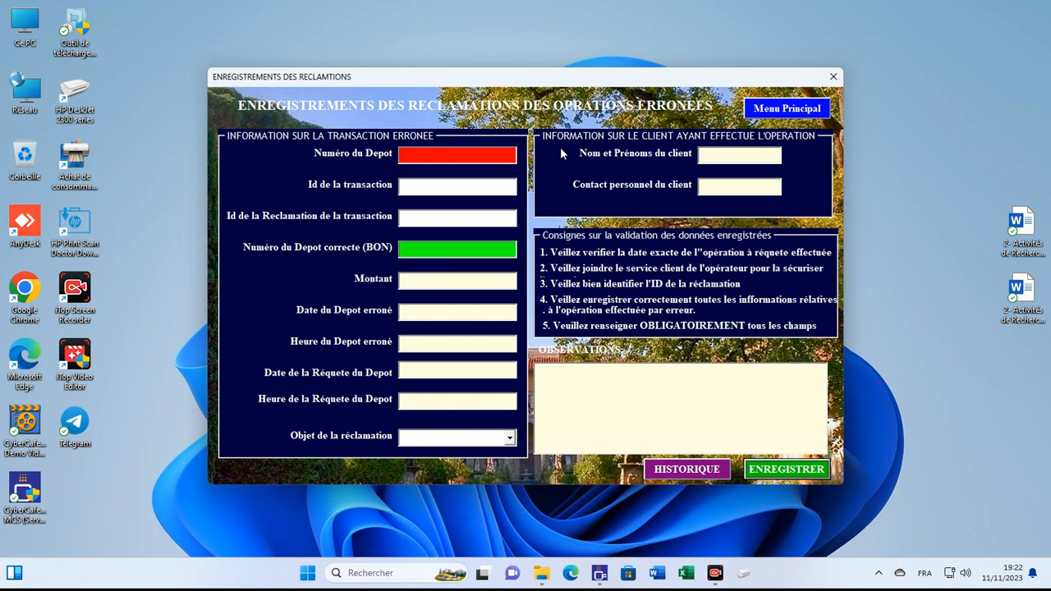
Step: Open the claims history filtered to 11/11/2023, select the saved claim and open its update form
{"action": "left_click", "coordinate": [684, 470]}
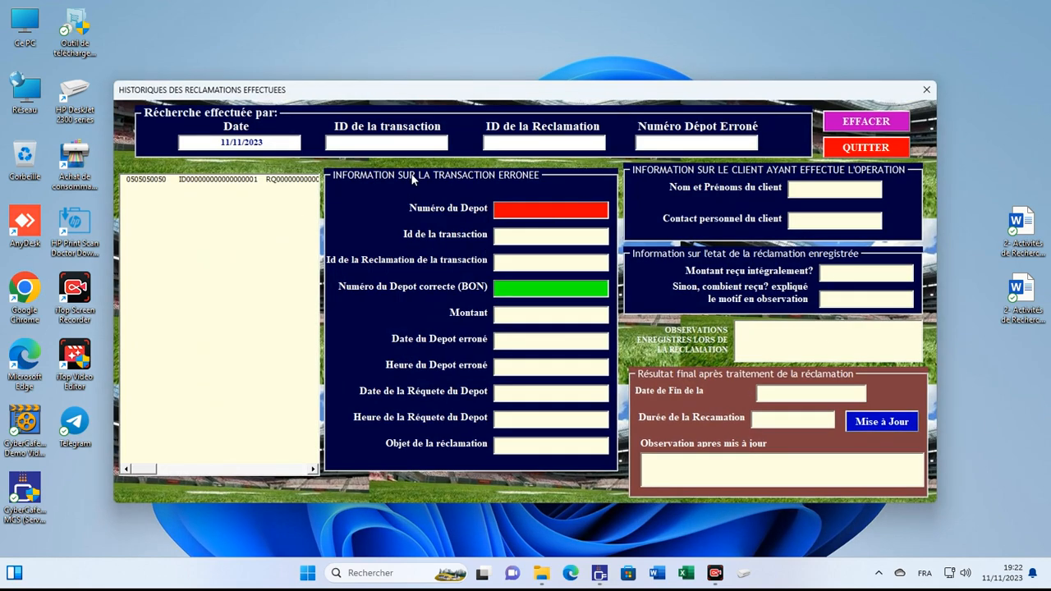
{"action": "left_click", "coordinate": [873, 120]}
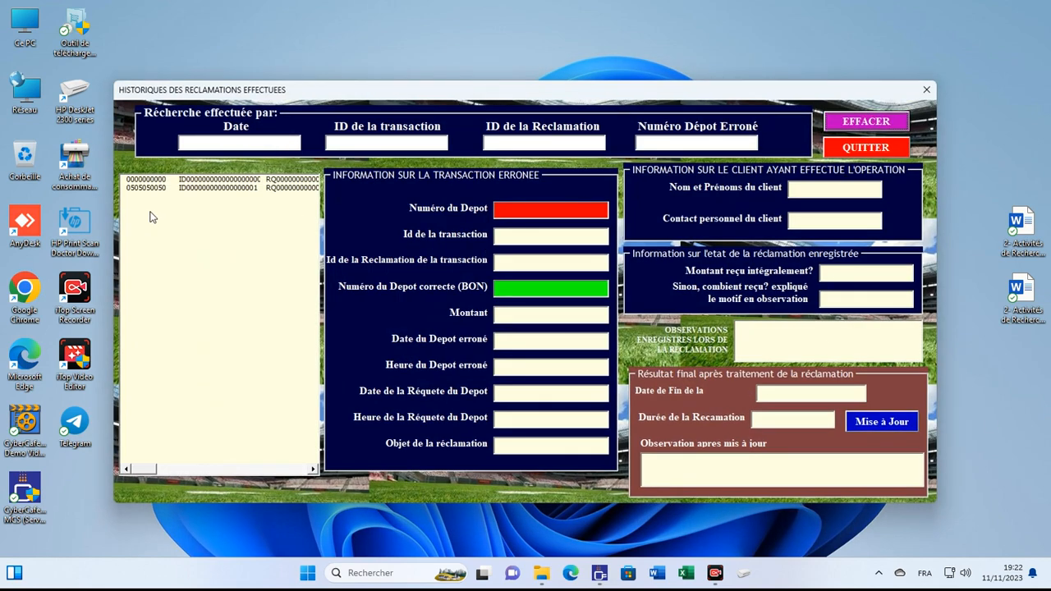
{"action": "left_click", "coordinate": [250, 142]}
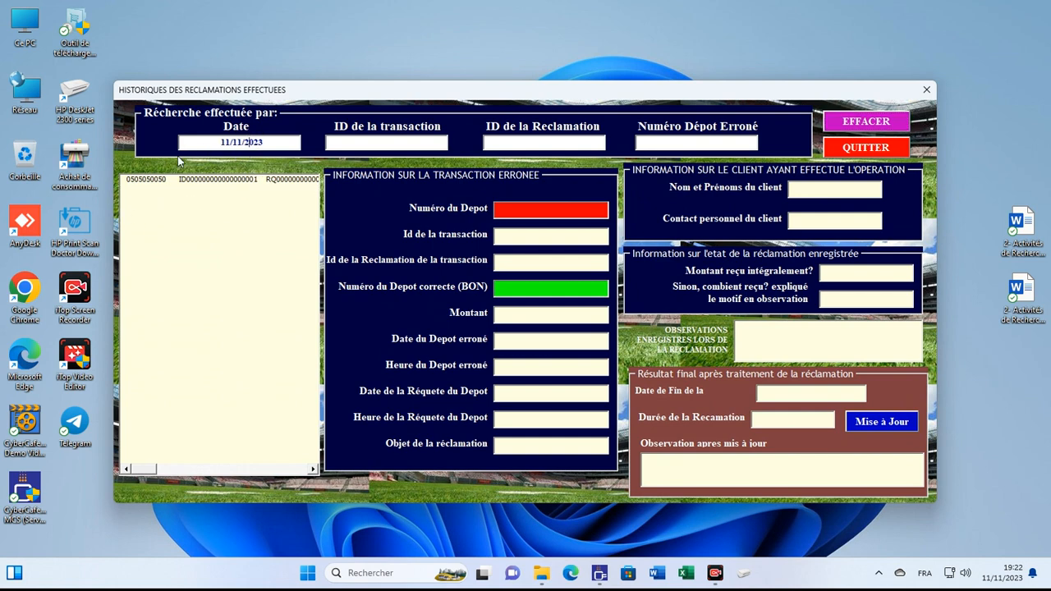
{"action": "left_click", "coordinate": [211, 181]}
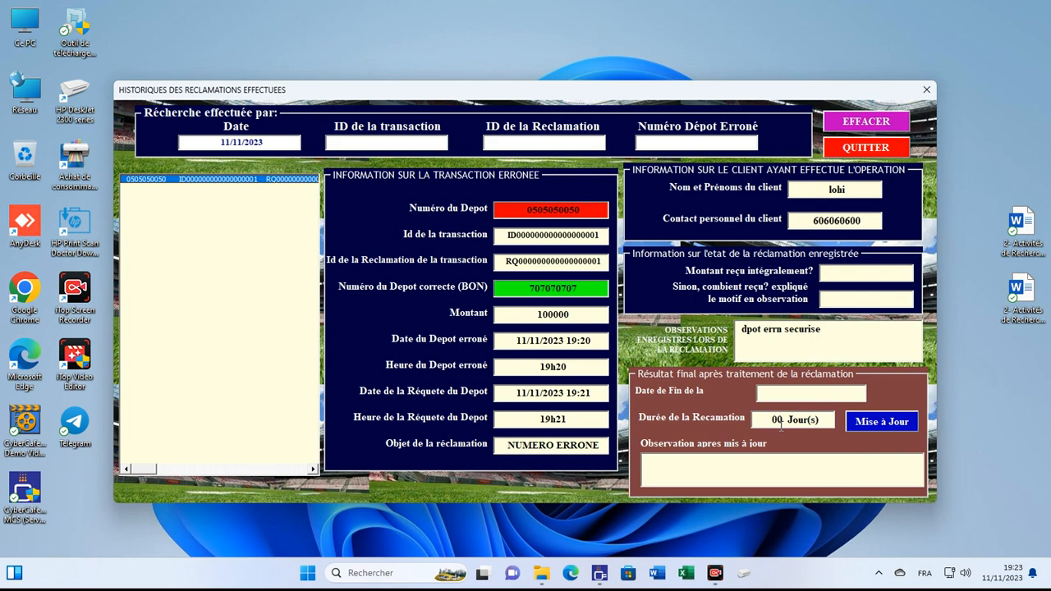
{"action": "left_click", "coordinate": [882, 423]}
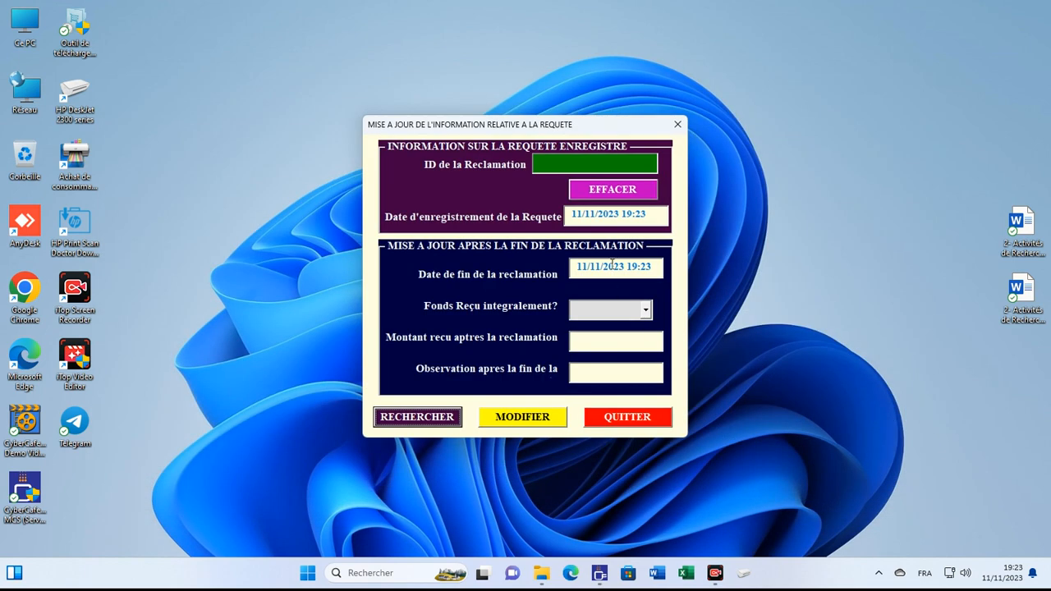
Step: Copy the claim ID from history and look that claim up in the Mise à Jour form
{"action": "left_click", "coordinate": [612, 421]}
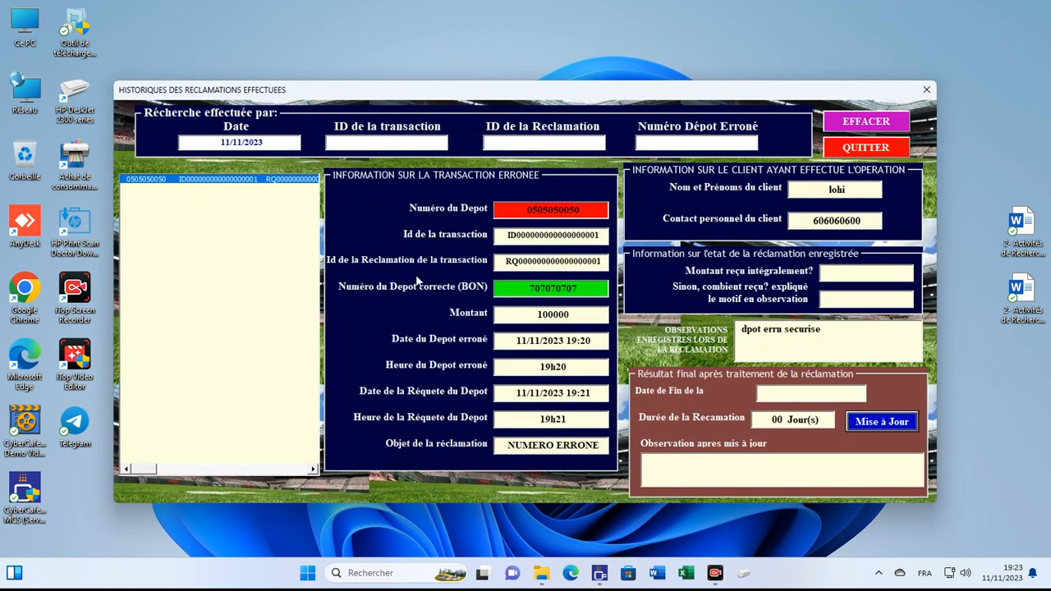
{"action": "double_click", "coordinate": [499, 263]}
{"action": "key", "text": "ctrl+c"}
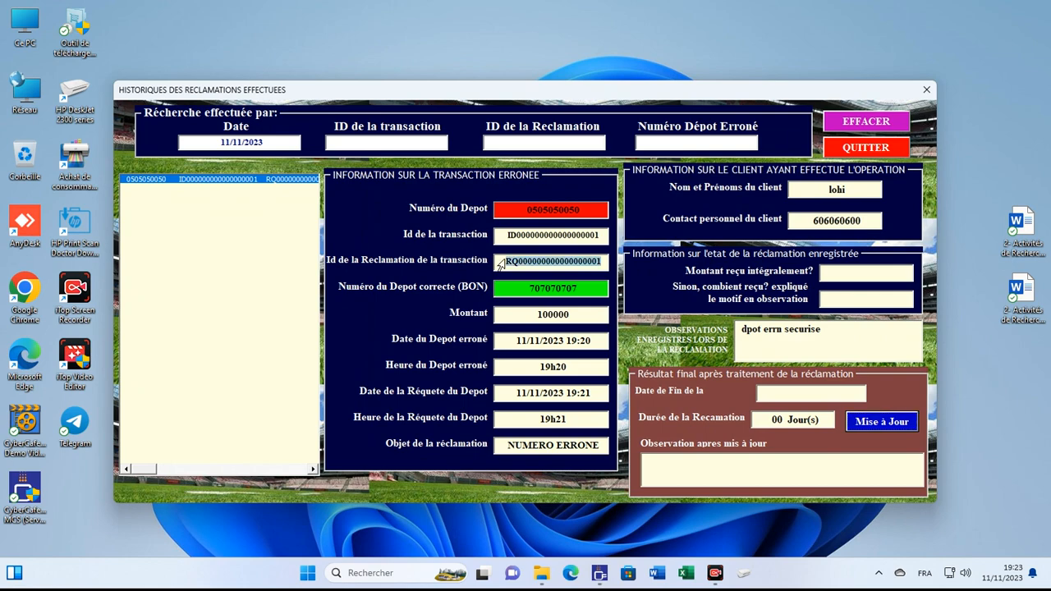
{"action": "left_click", "coordinate": [887, 424]}
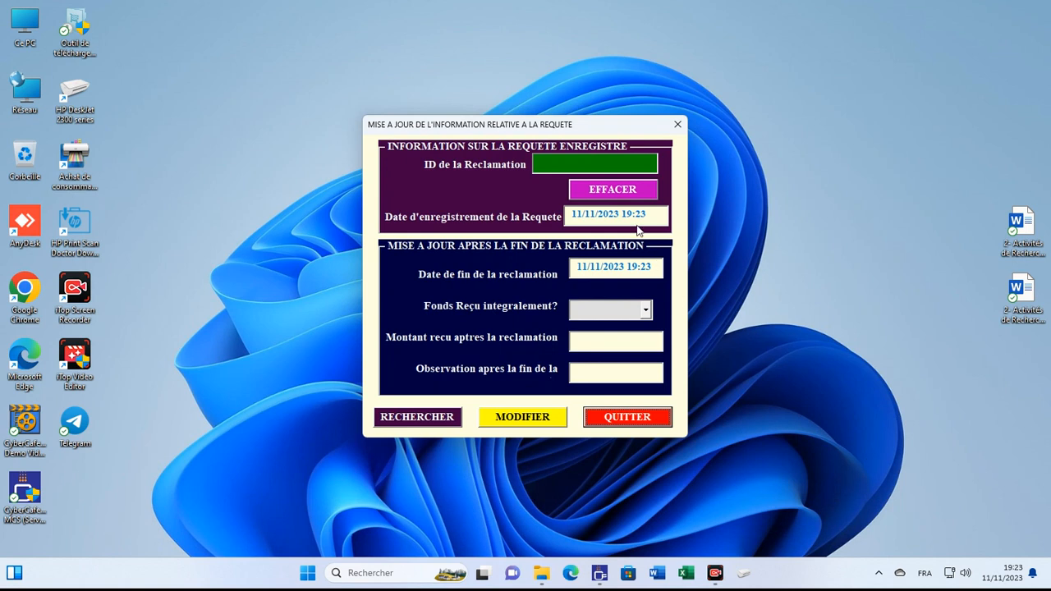
{"action": "left_click", "coordinate": [621, 159]}
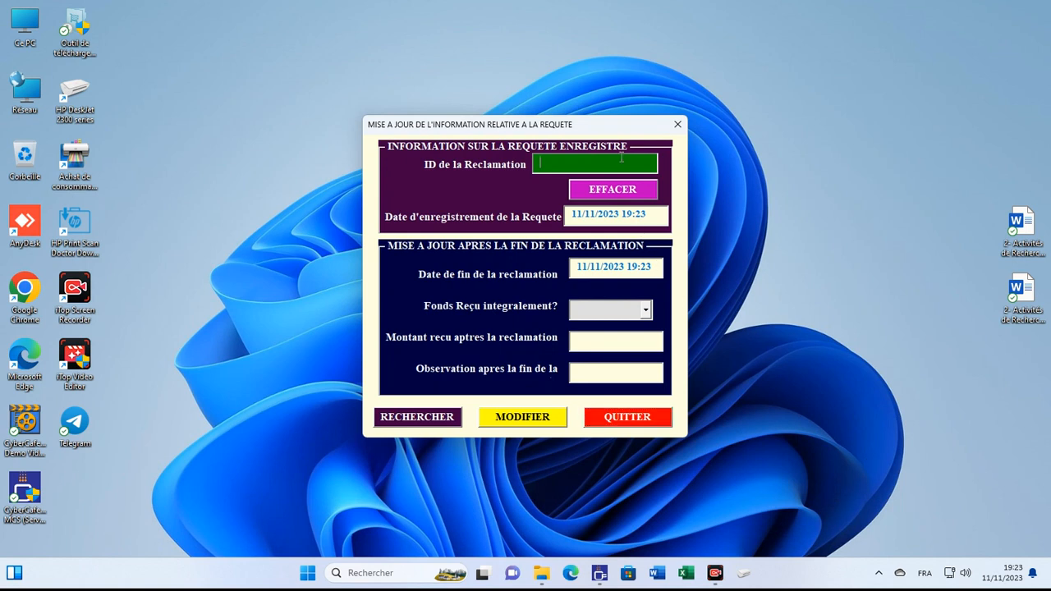
{"action": "key", "text": "ctrl+v"}
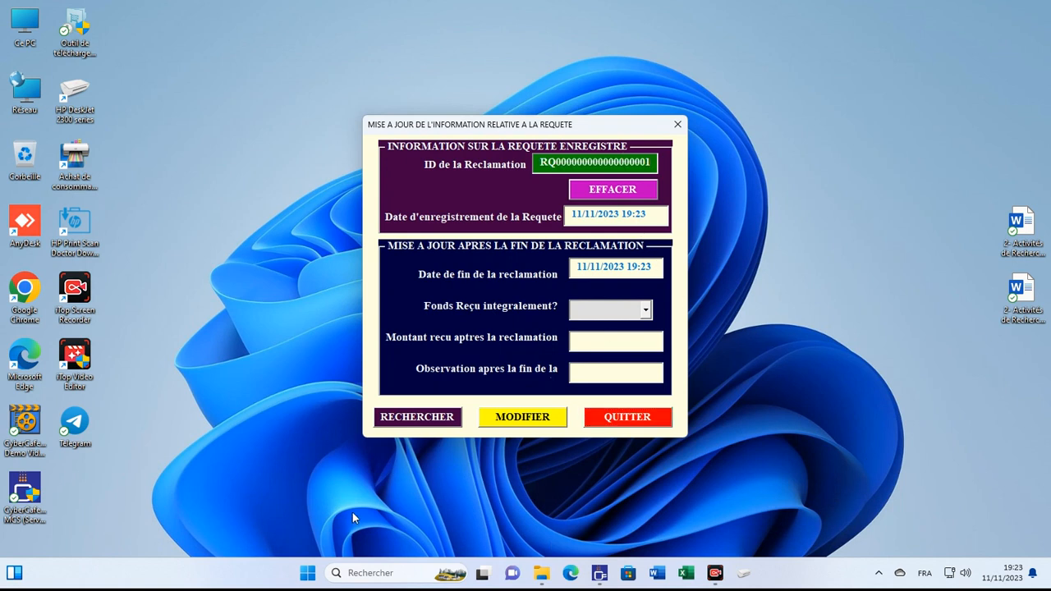
{"action": "left_click", "coordinate": [415, 418]}
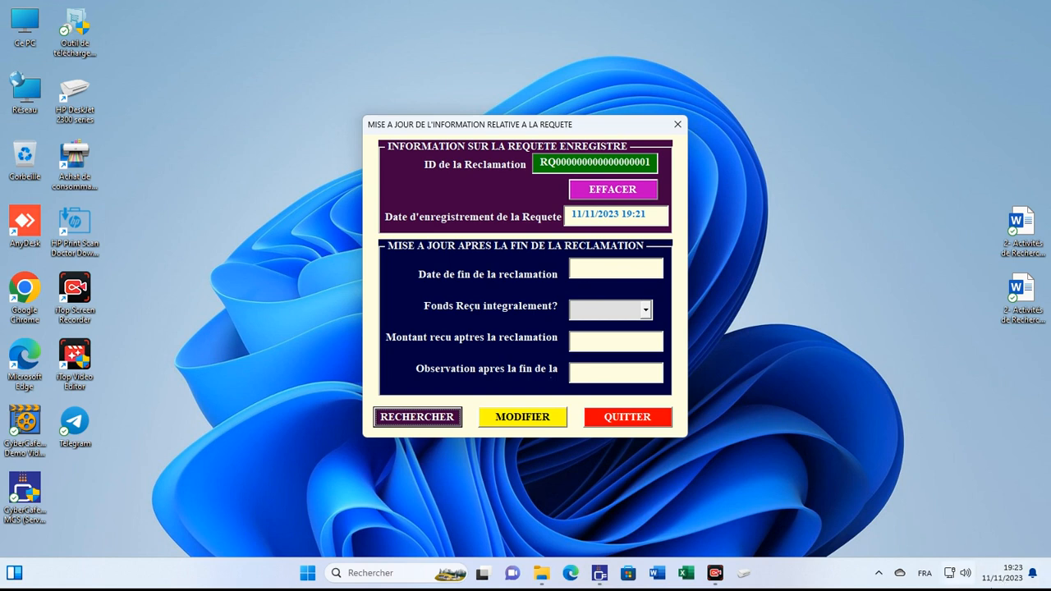
Step: Set the claim end date to 12/11/2023 19:23
{"action": "left_click", "coordinate": [611, 271]}
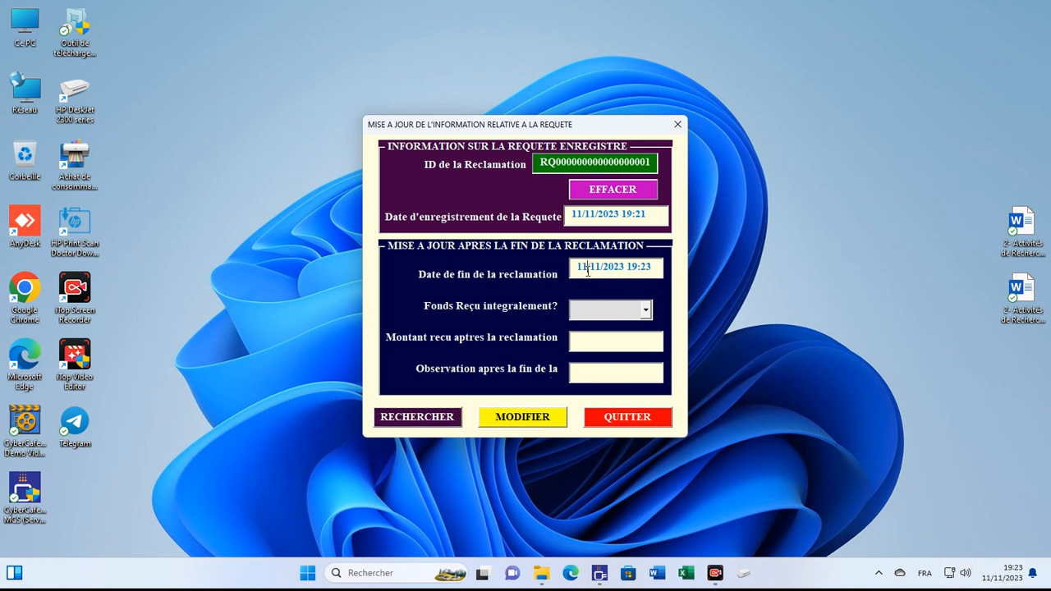
{"action": "left_click", "coordinate": [588, 271]}
{"action": "key", "text": "BackSpace"}
{"action": "key", "text": "BackSpace"}
{"action": "type", "text": "2"}
Step: Record funds not fully received (NON), 10000 recovered and observation 'reclm a relanc', then save and quit
{"action": "left_click", "coordinate": [645, 309]}
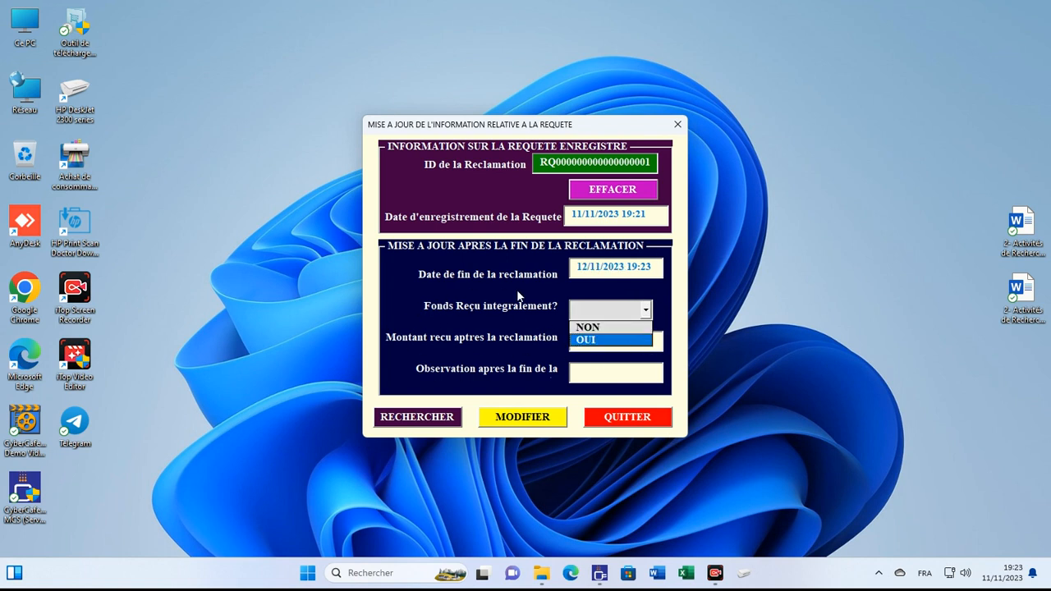
{"action": "left_click", "coordinate": [612, 328]}
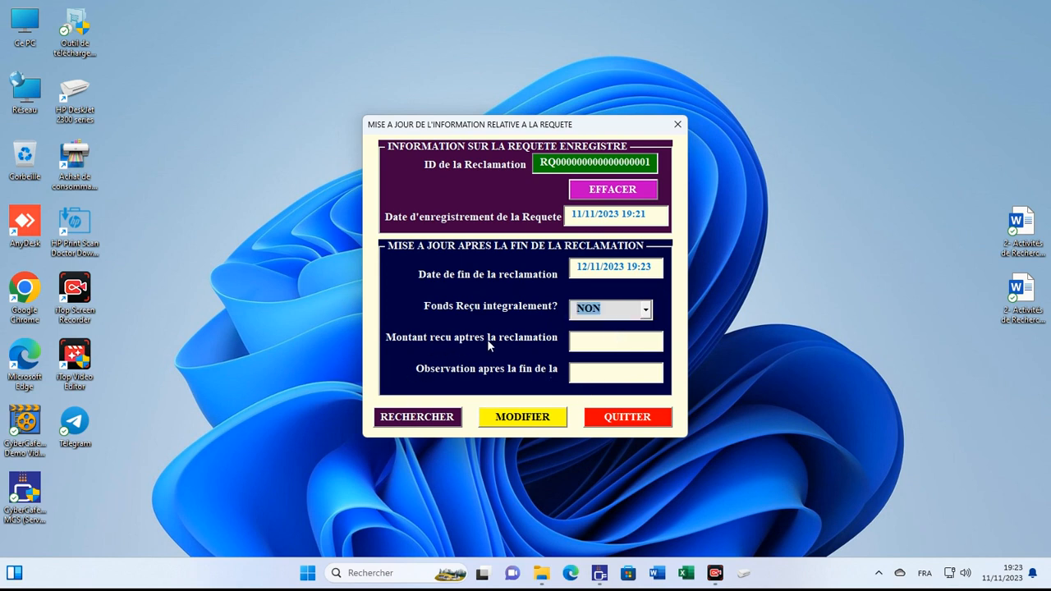
{"action": "left_click", "coordinate": [612, 344]}
{"action": "type", "text": "10000"}
{"action": "left_click", "coordinate": [600, 376]}
{"action": "type", "text": "op"}
{"action": "type", "text": "reclm"}
{"action": "type", "text": " a "}
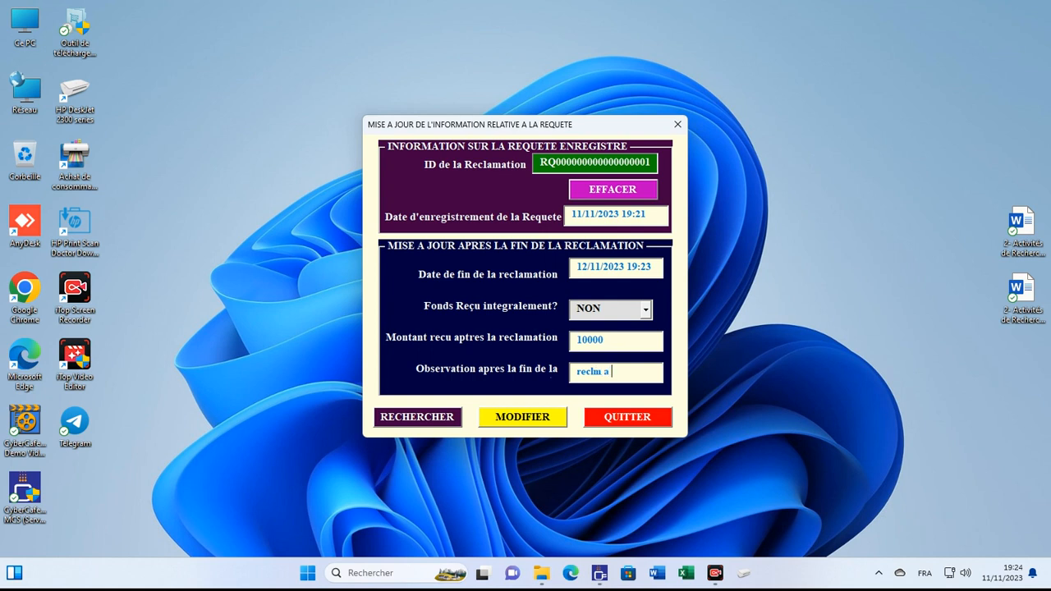
{"action": "type", "text": "relanc"}
{"action": "left_click", "coordinate": [486, 418]}
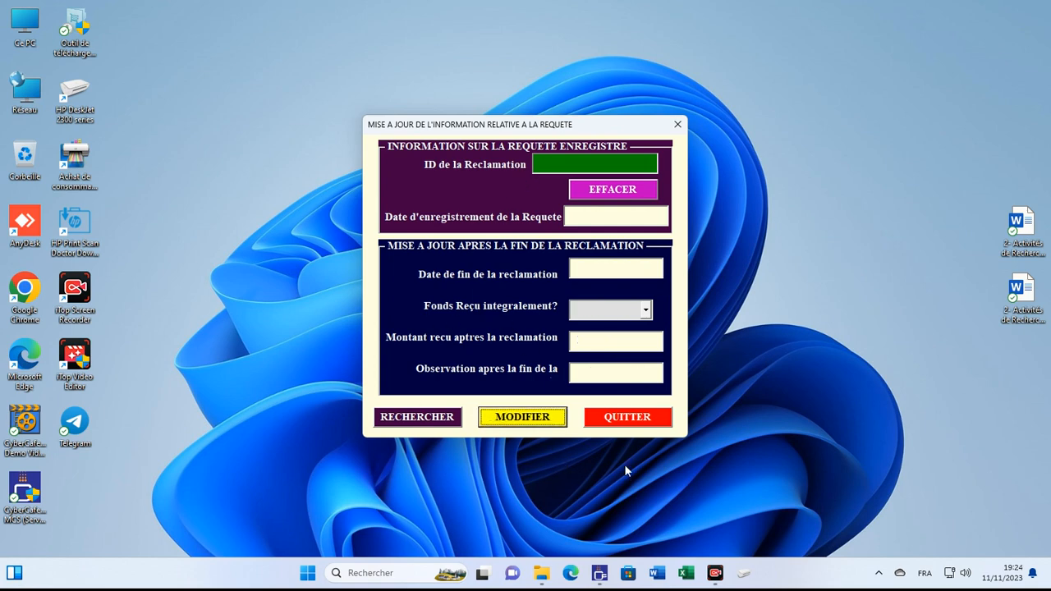
{"action": "left_click", "coordinate": [627, 418]}
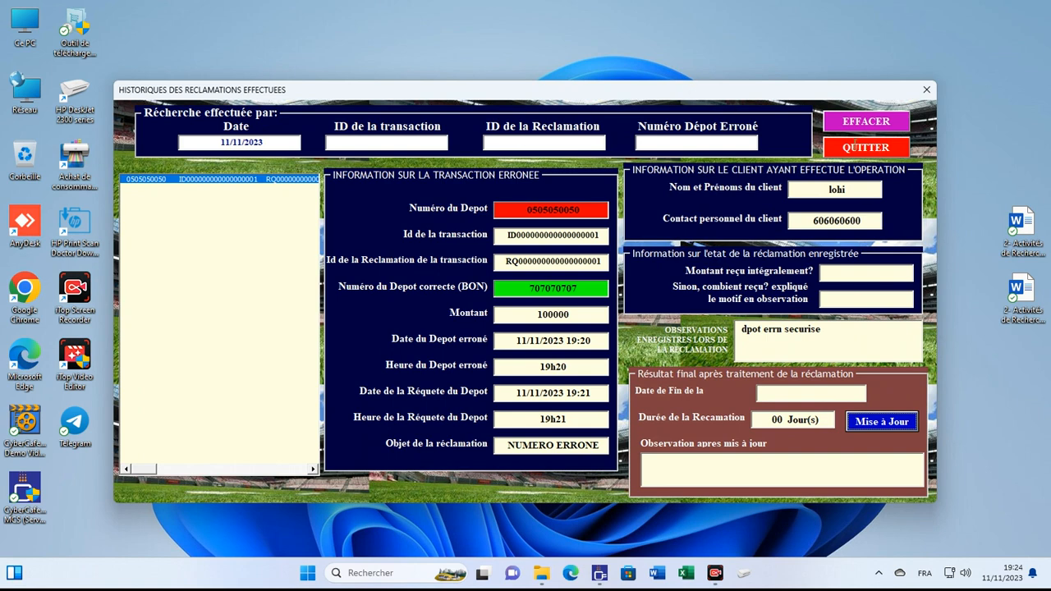
Step: List all claims and check the updated claim: ended 12/11/2023 19:23, 01 Jour(s), 'reclm a relanc'; close history
{"action": "left_click", "coordinate": [876, 127]}
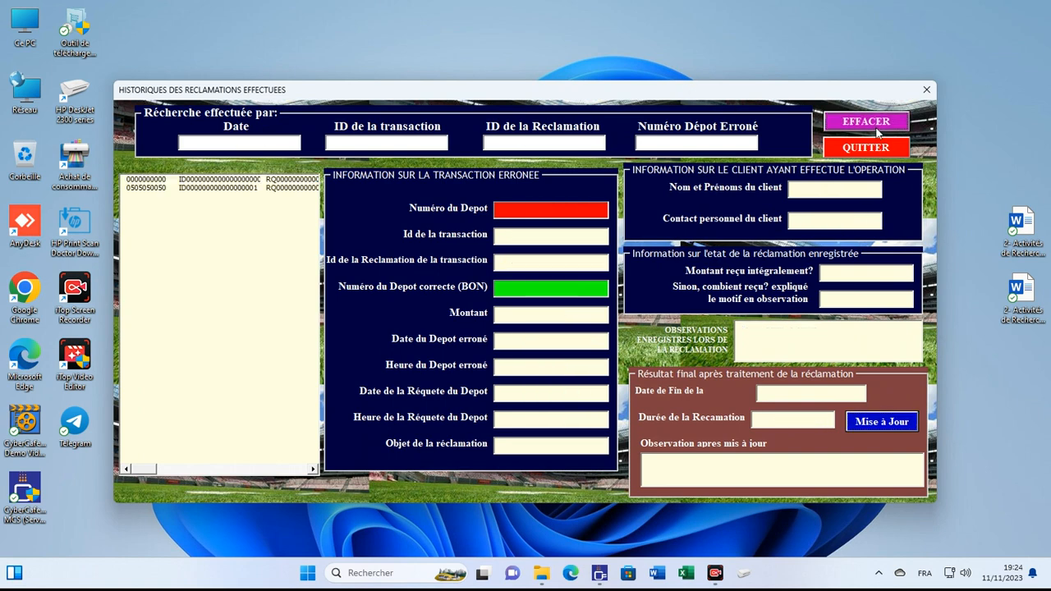
{"action": "left_click", "coordinate": [205, 189]}
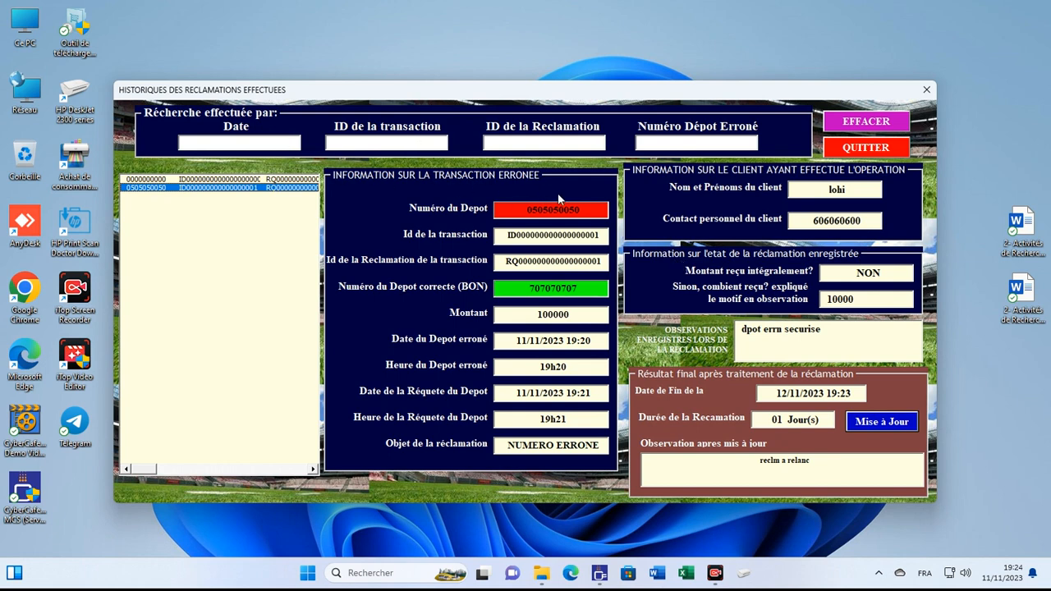
{"action": "left_click", "coordinate": [432, 140]}
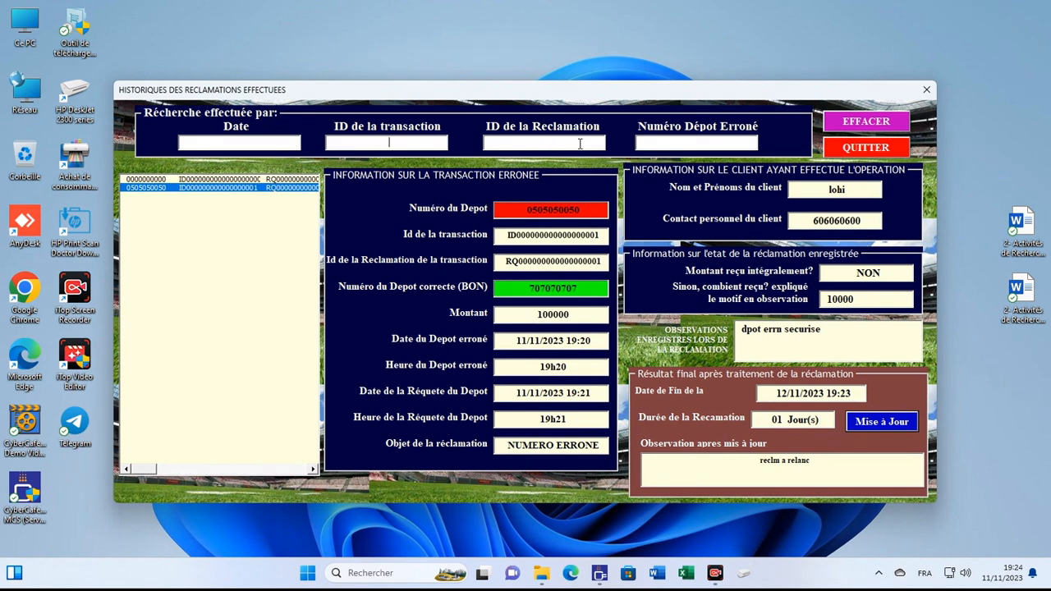
{"action": "left_click", "coordinate": [709, 141]}
{"action": "left_click", "coordinate": [874, 150]}
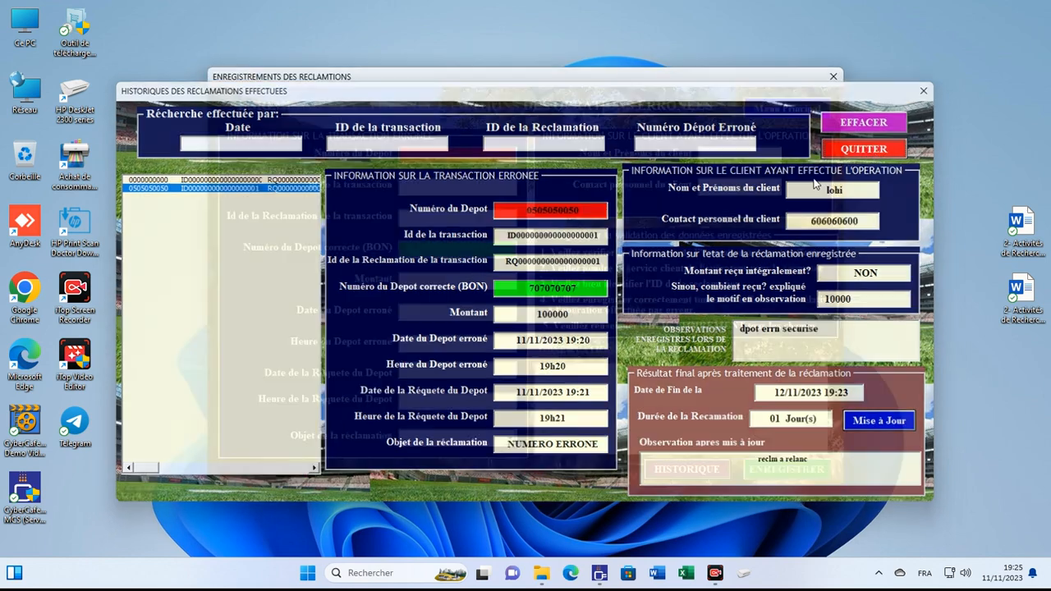